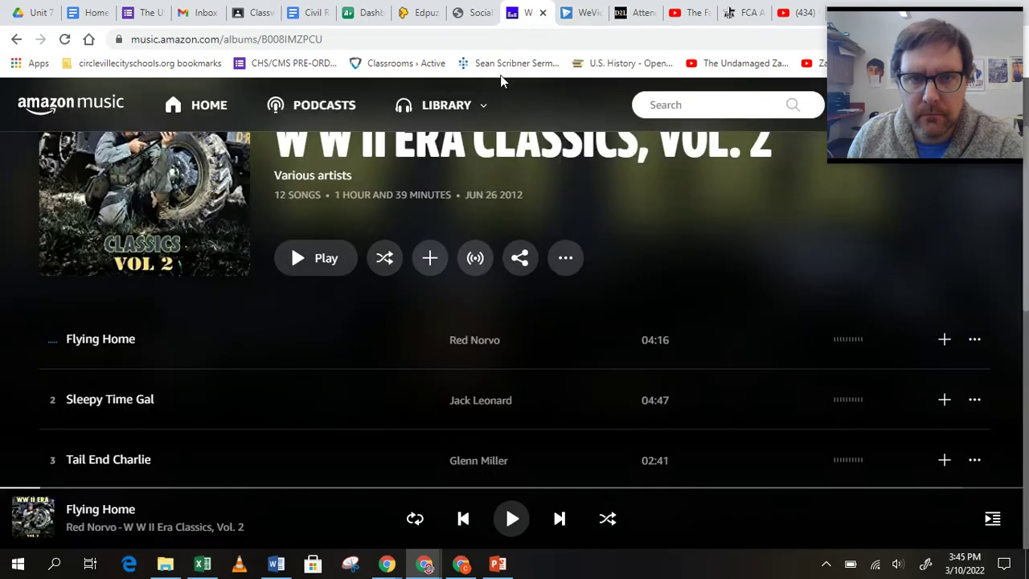
- Start the W W II Era Classics, Vol. 2 album playing in Amazon Music
left_click(324, 261)
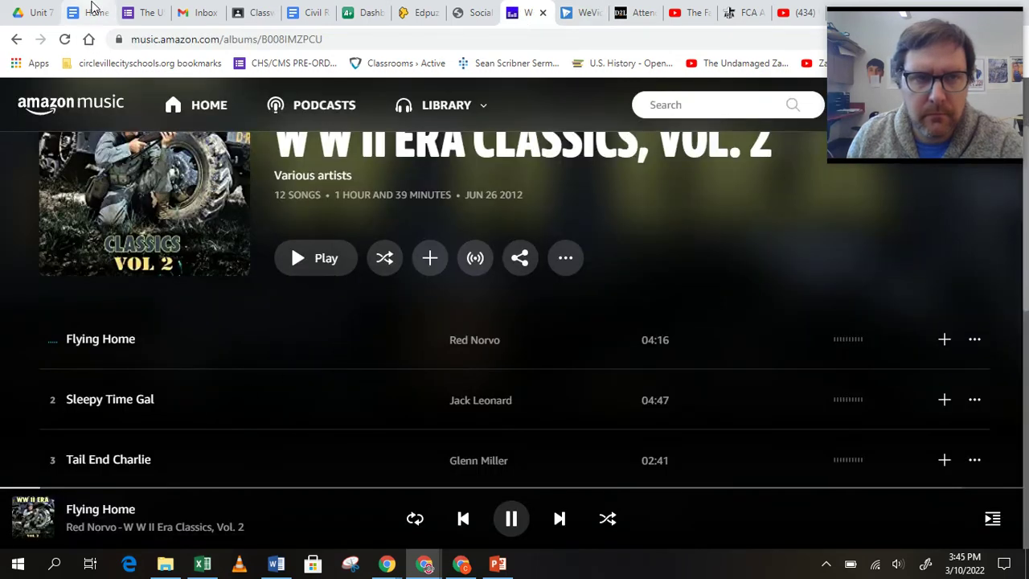
key("ctrl+2")
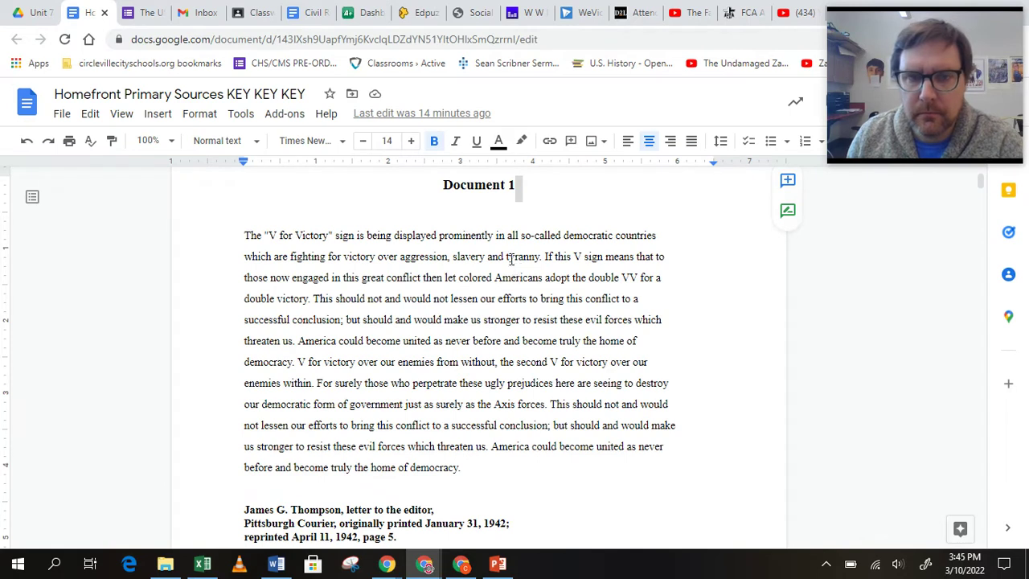
left_click(467, 235)
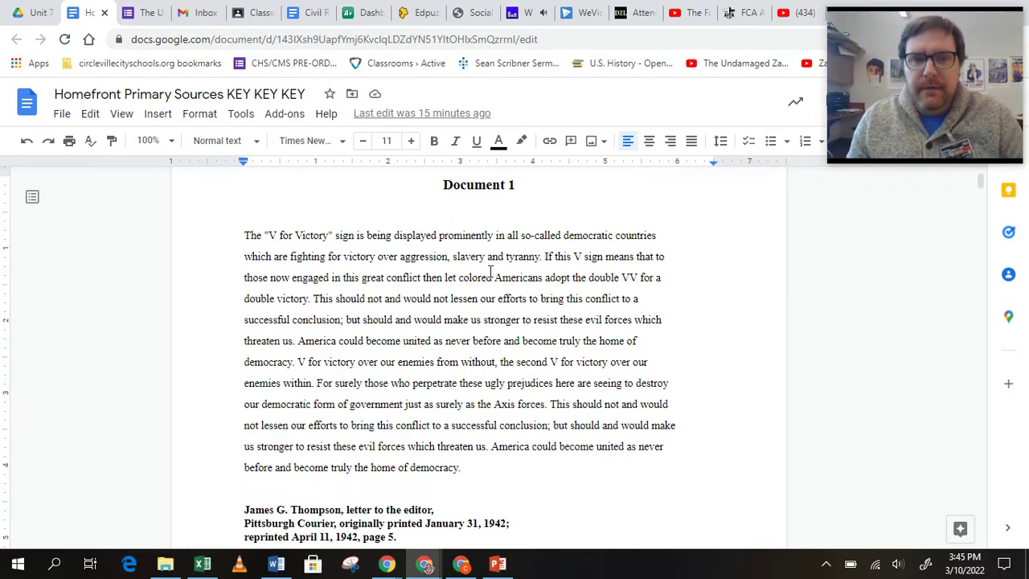
scroll(486, 266, "down", 1)
scroll(486, 262, "up", 1)
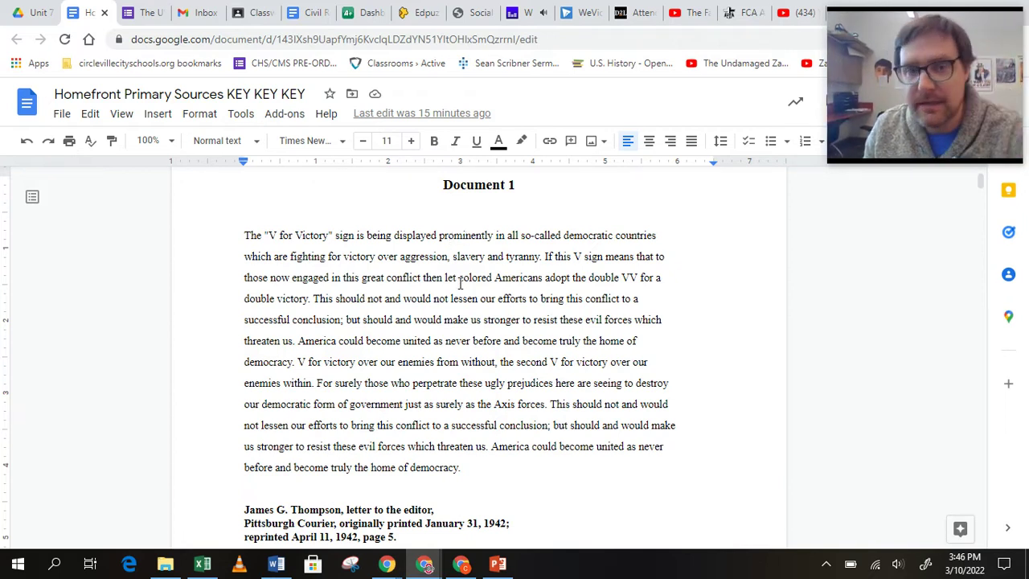
scroll(462, 242, "down", 1)
scroll(462, 226, "up", 1)
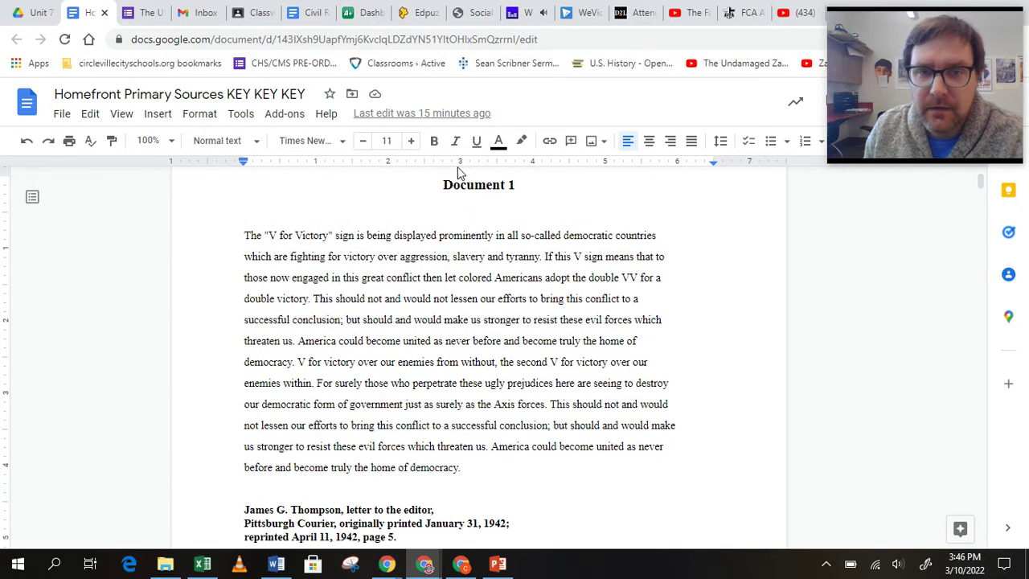
left_click_drag(443, 186, 529, 184)
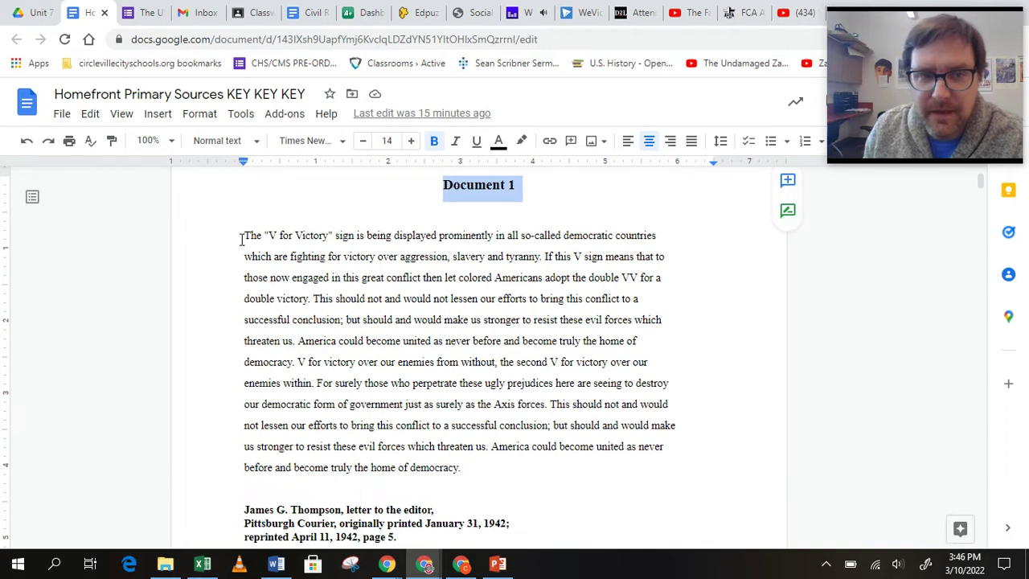
left_click_drag(245, 235, 542, 256)
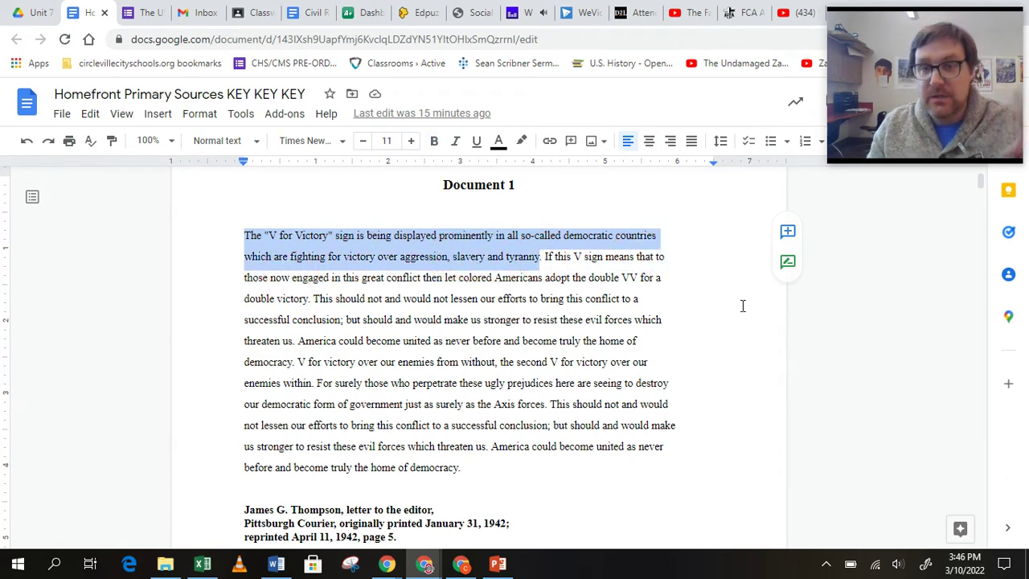
left_click(385, 401)
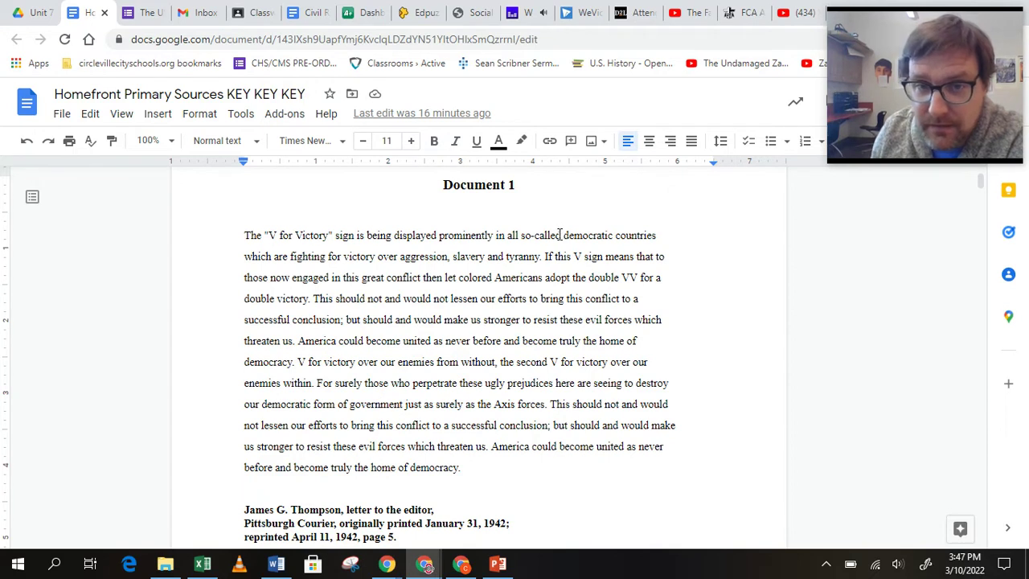
left_click_drag(522, 236, 615, 236)
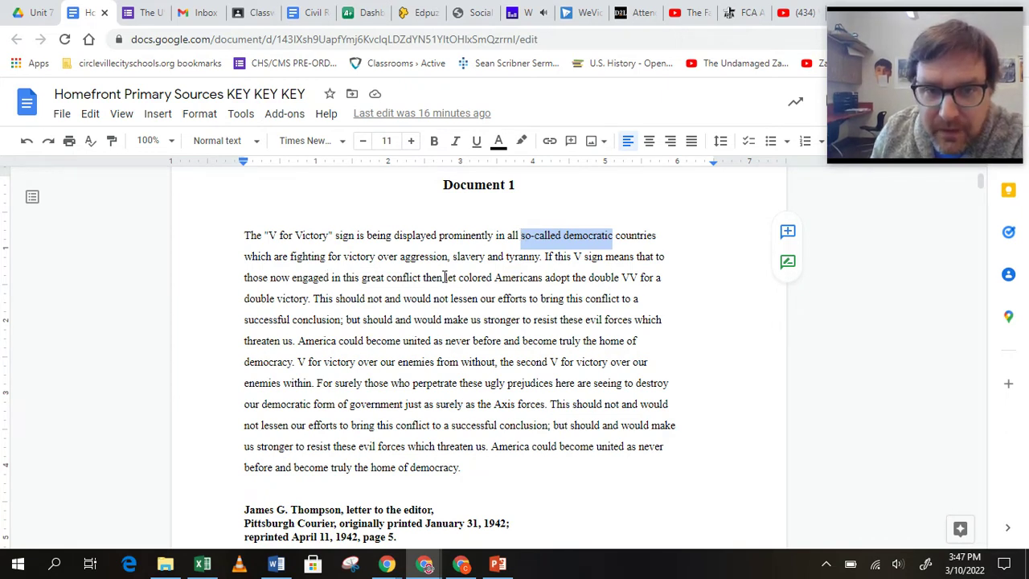
left_click_drag(444, 277, 309, 299)
- After question 1, type in blue: 'he wants freedom for Germany, but also freedom for black Americans at home'
scroll(364, 348, "down", 3)
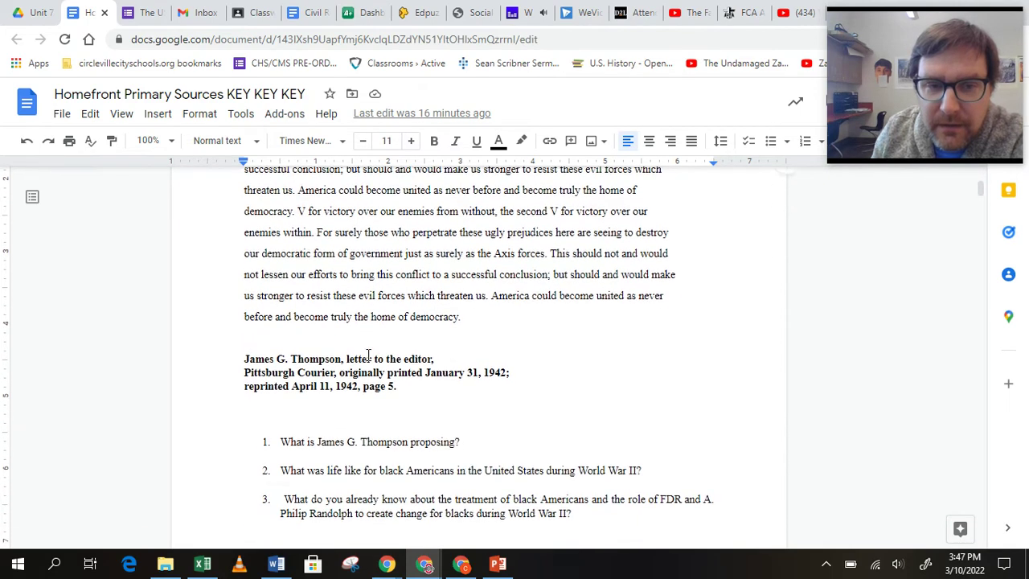
left_click(488, 363)
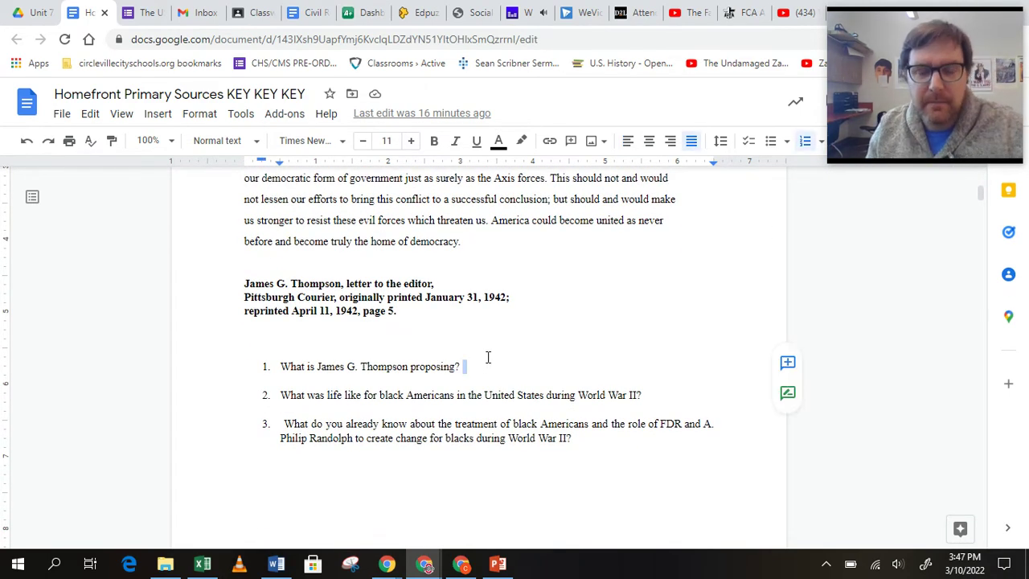
key("BackSpace")
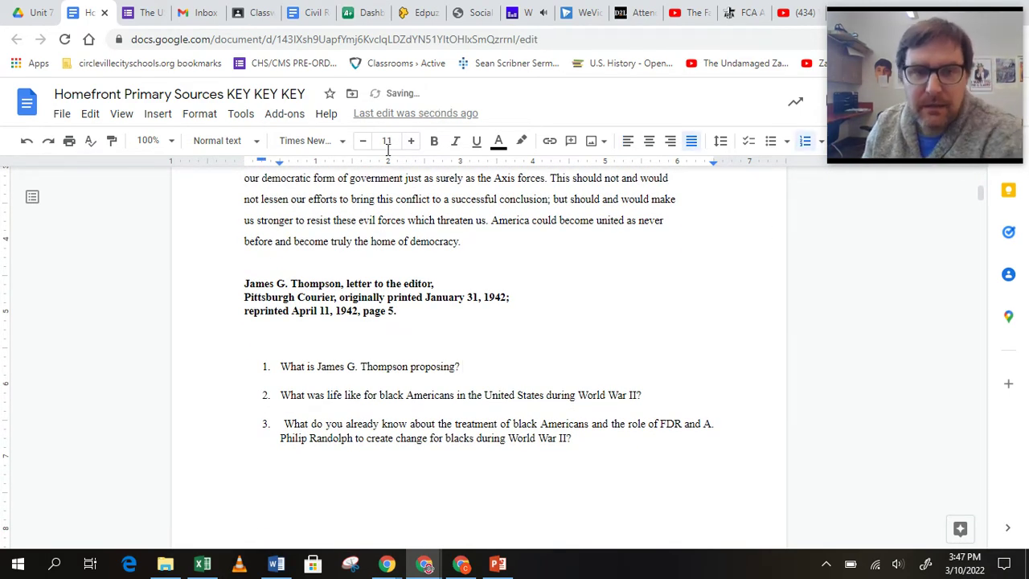
left_click(497, 143)
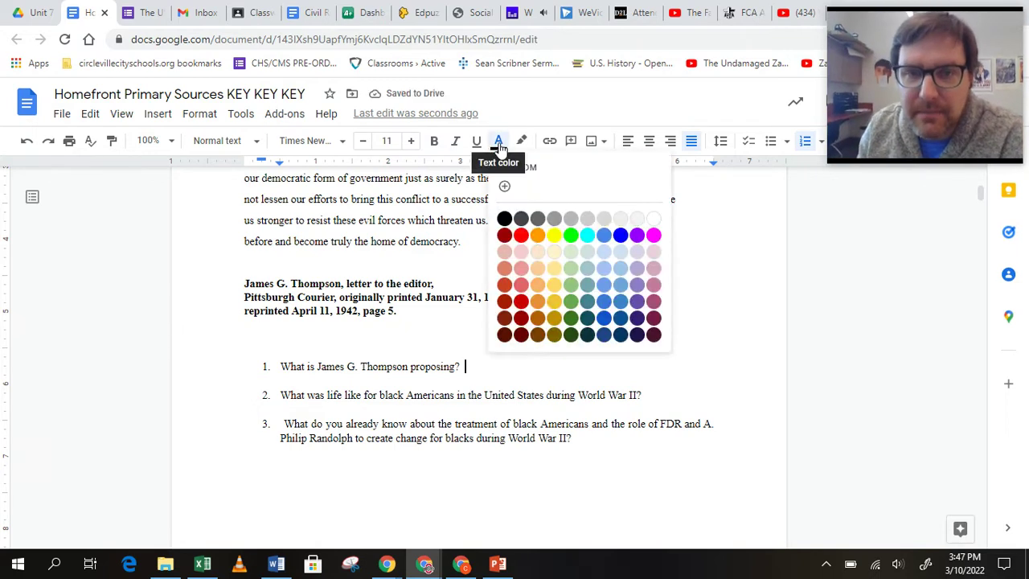
left_click(620, 235)
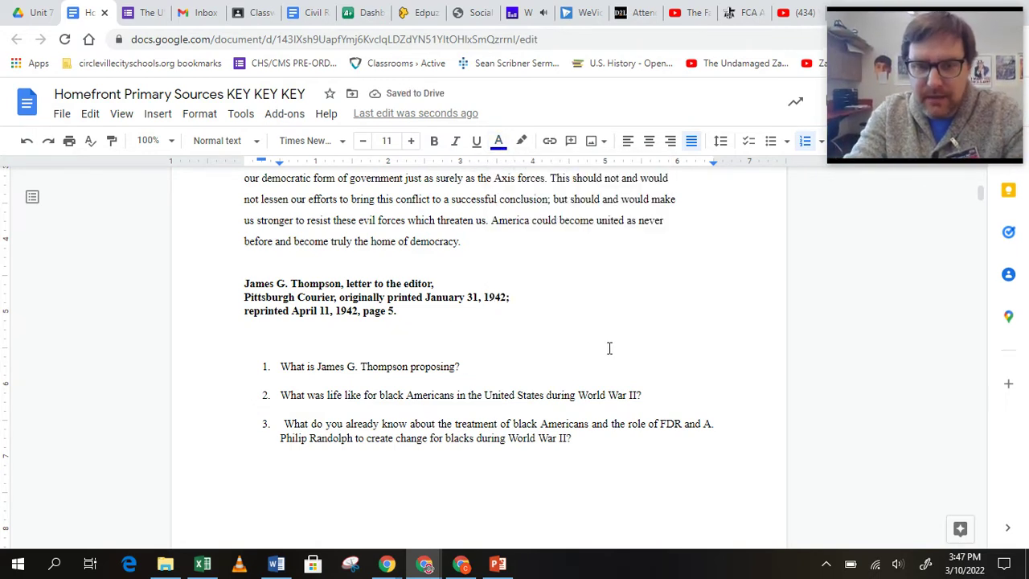
type("he wan")
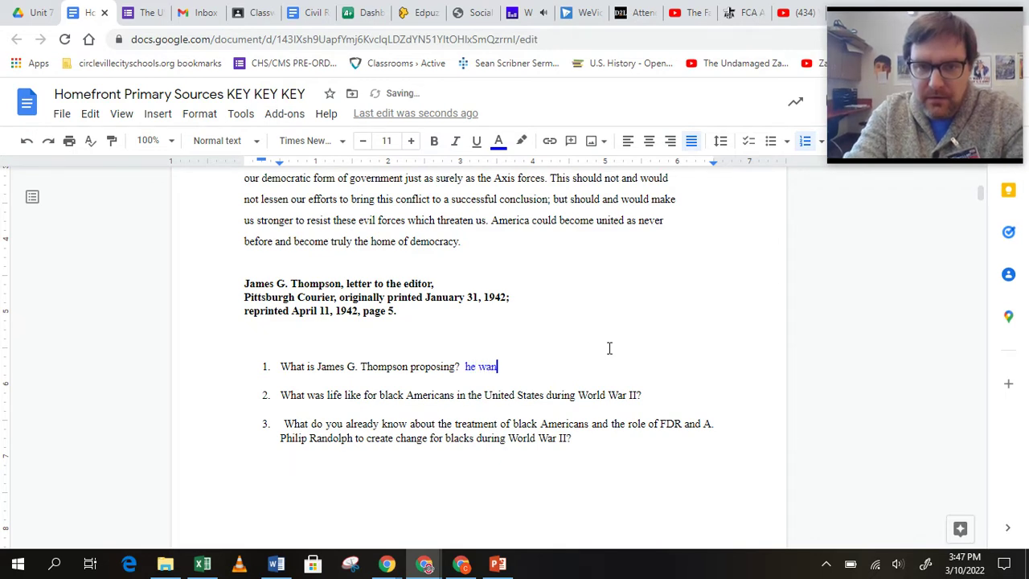
type("ts free")
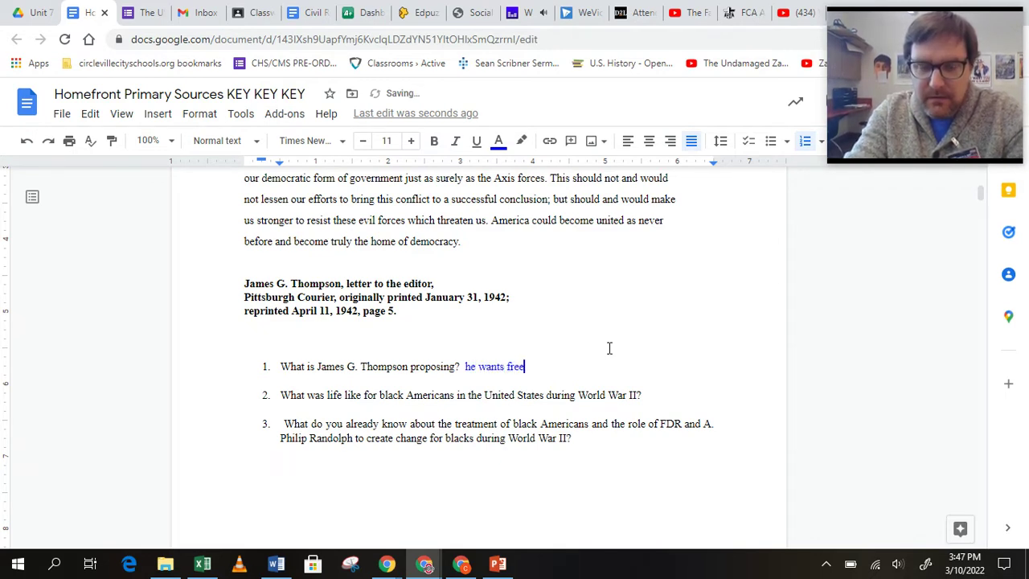
type("dom for ")
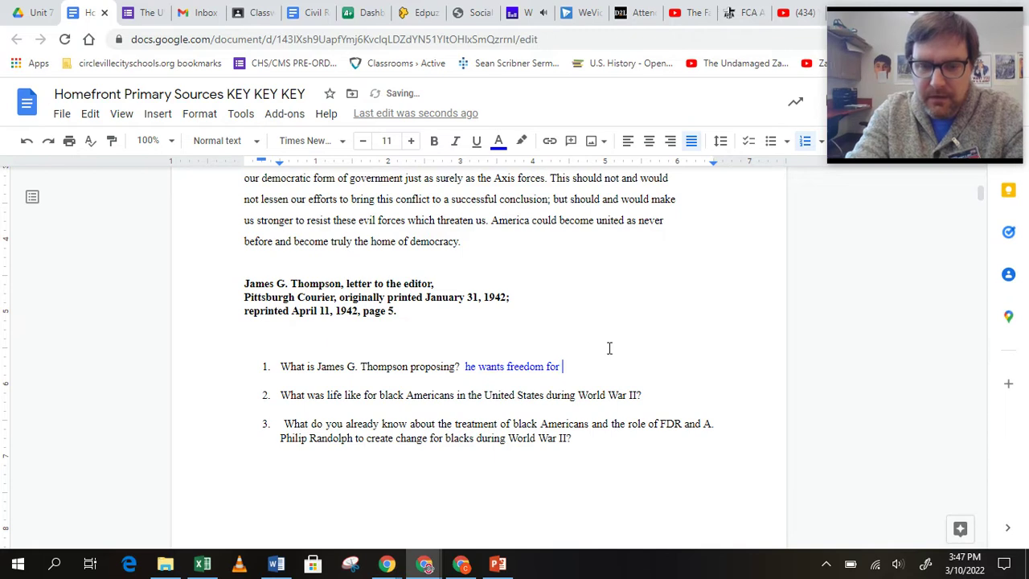
type("Germany")
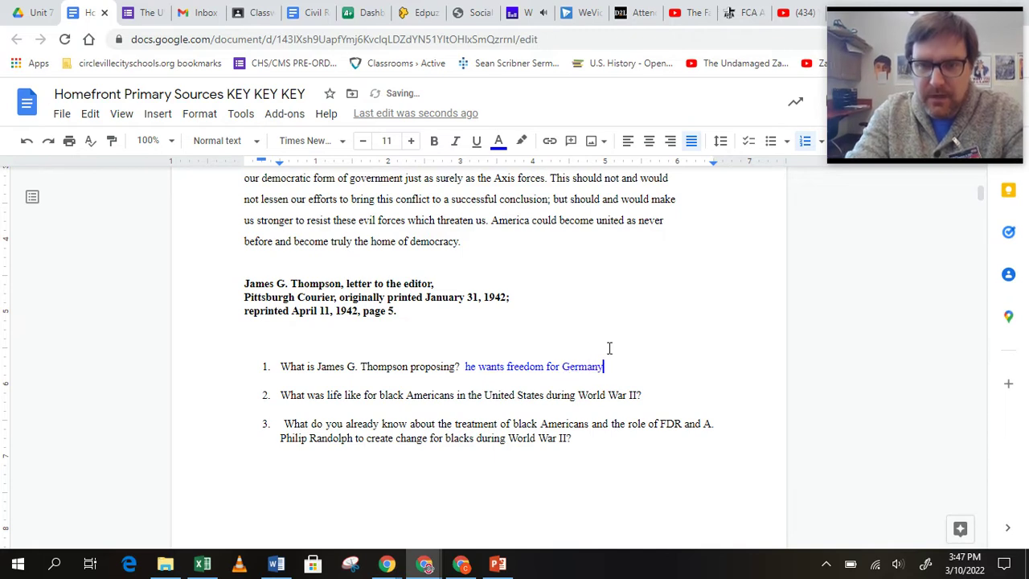
type(", but also ")
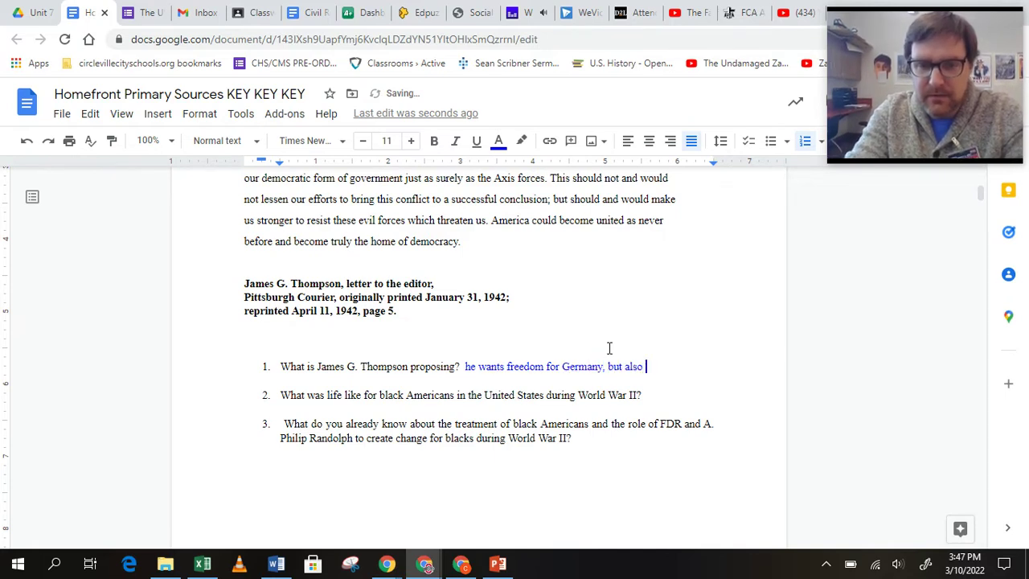
type("fr")
type("eedom for ")
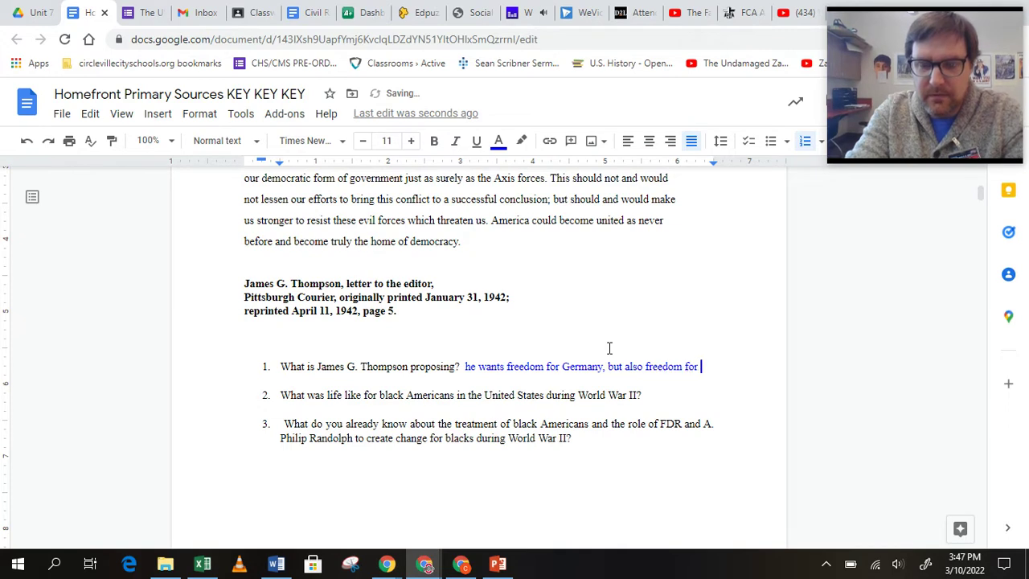
type("black Americans")
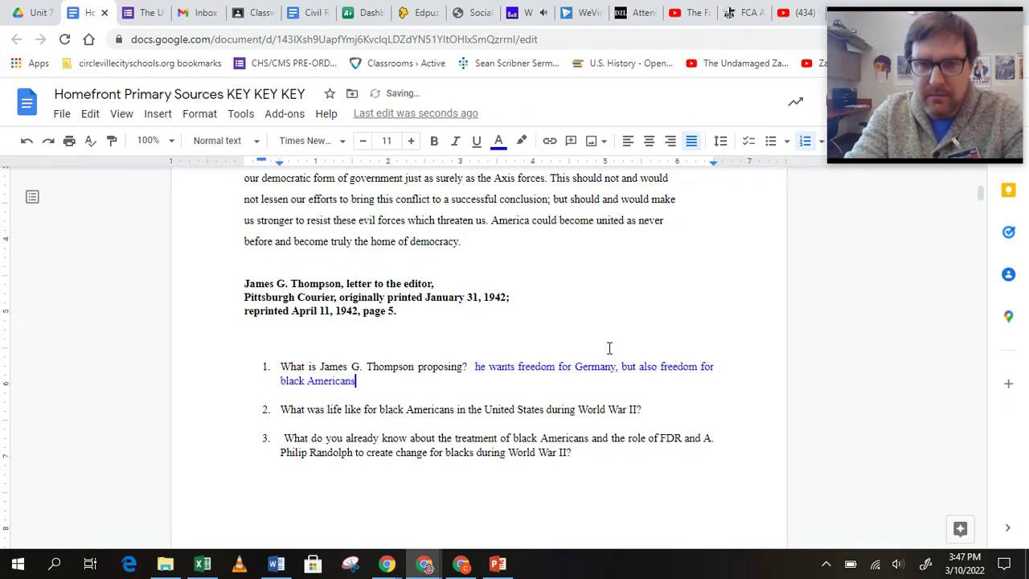
type(" at home")
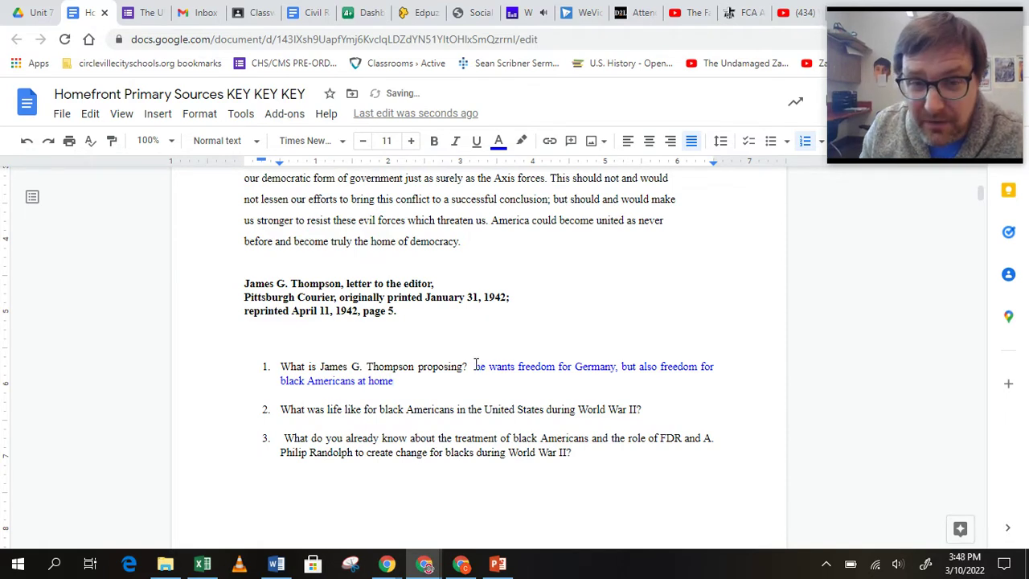
- Bold the question 1 answer and type the bold answer 'segregation' after question 2
left_click_drag(475, 363, 476, 377)
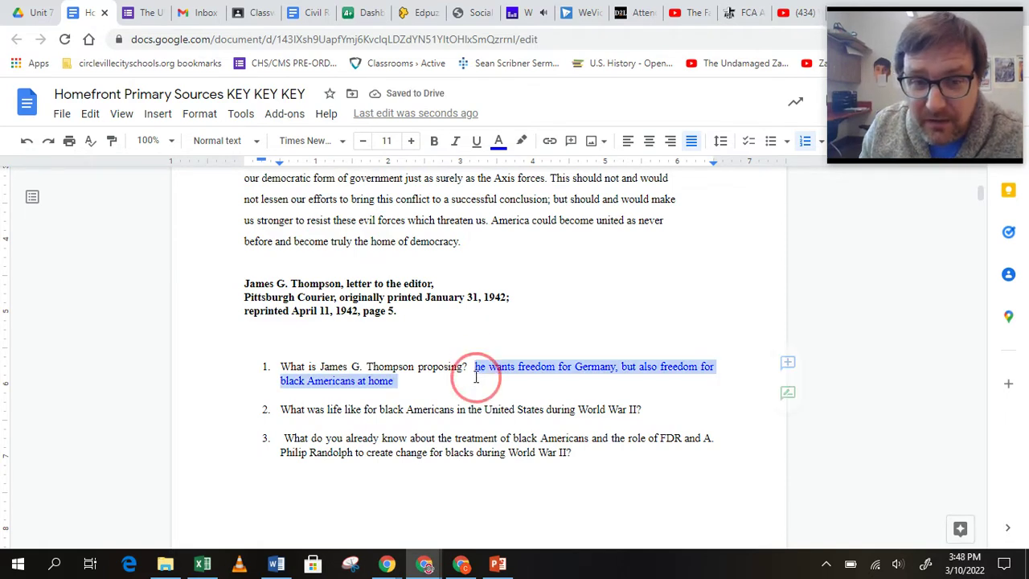
left_click(435, 141)
left_click(685, 411)
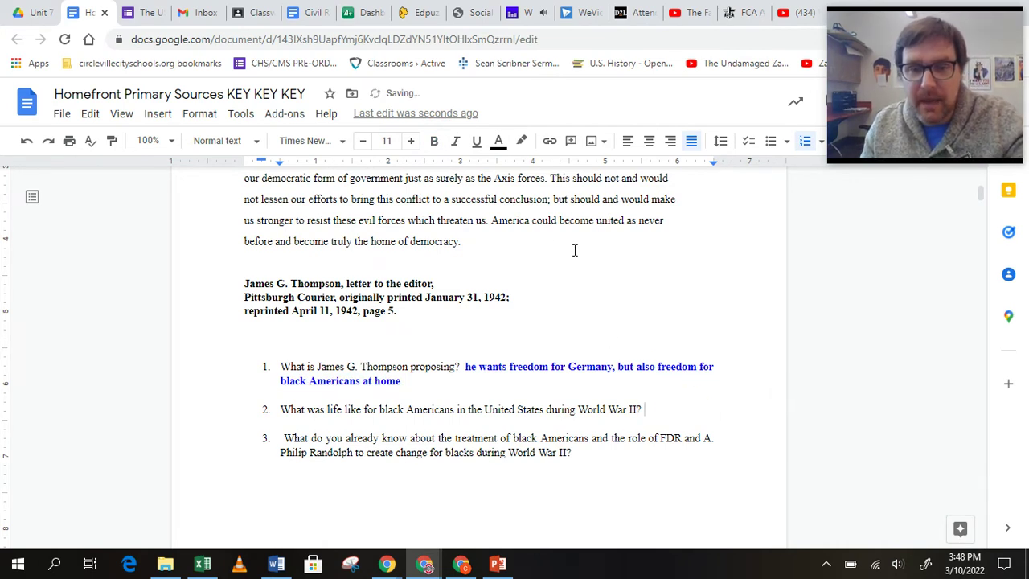
left_click(434, 142)
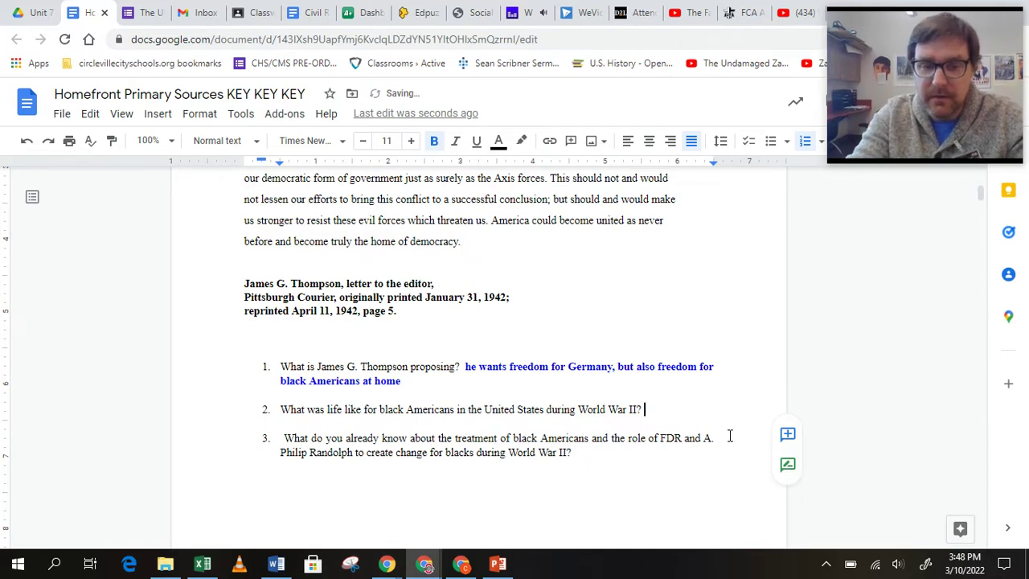
type("segregation")
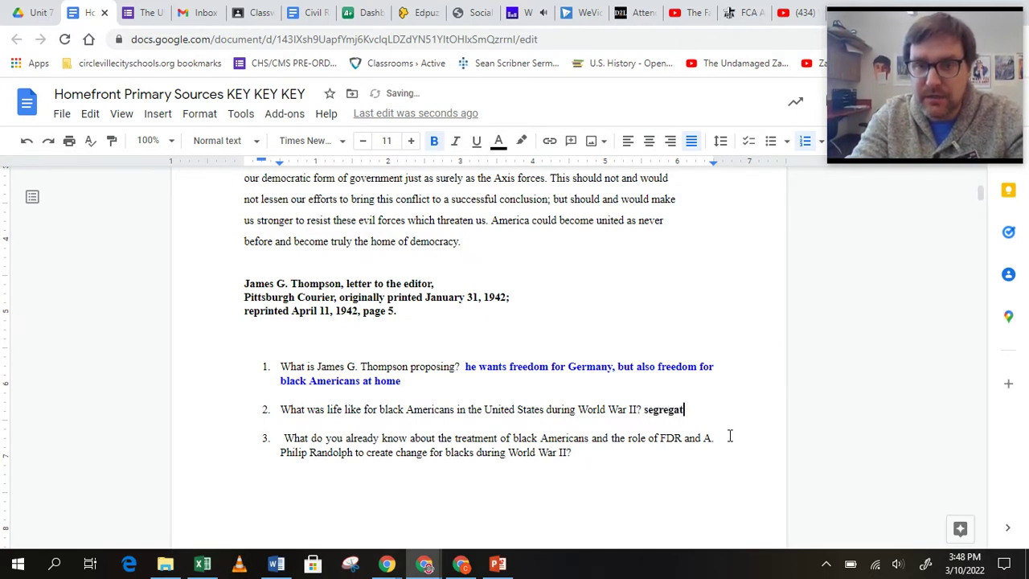
- Color the word 'segregation' blue to match the first answer
key("shift+Left")
key("shift+Left")
key("shift+Left")
key("shift+Left")
key("shift+Left")
key("shift+Left")
key("shift+Left")
key("shift+Left")
key("shift+Left")
key("shift+Left")
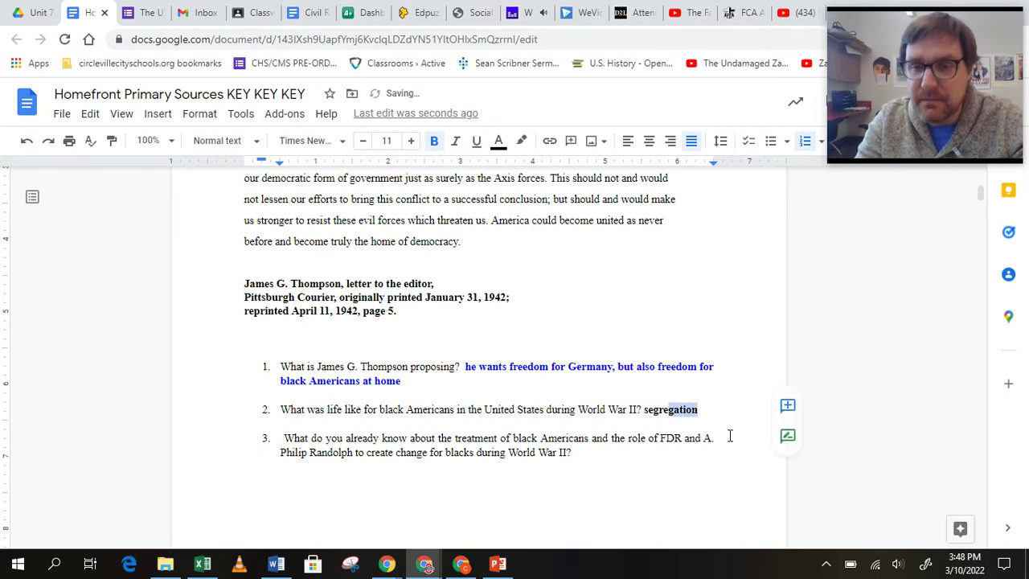
key("shift+Left")
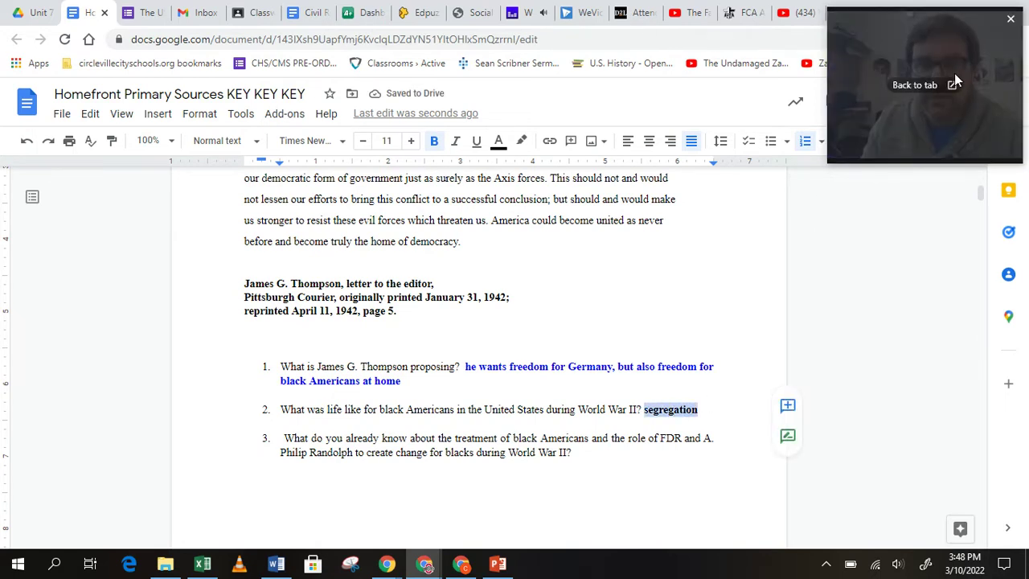
left_click(499, 141)
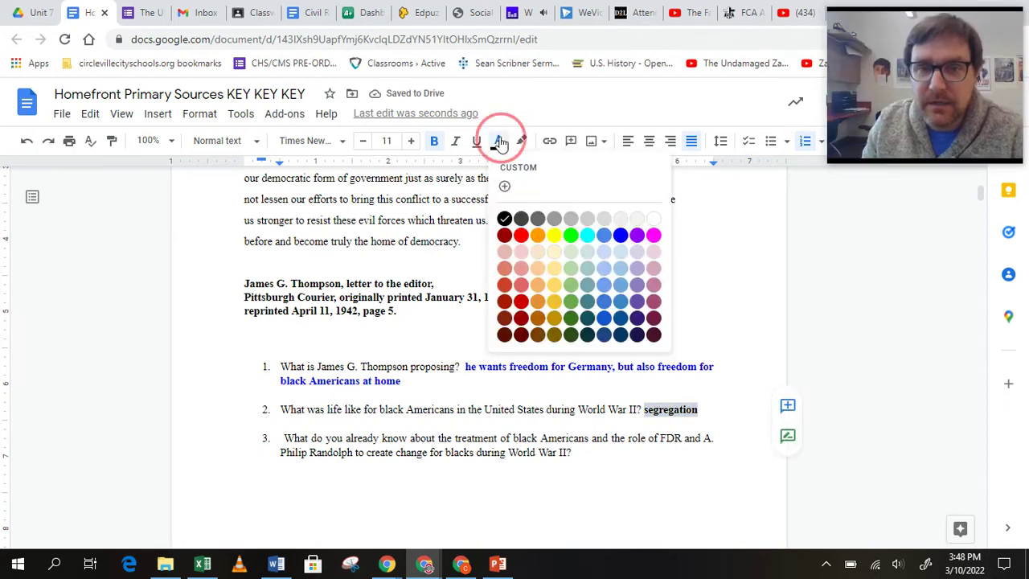
left_click(622, 235)
left_click(700, 416)
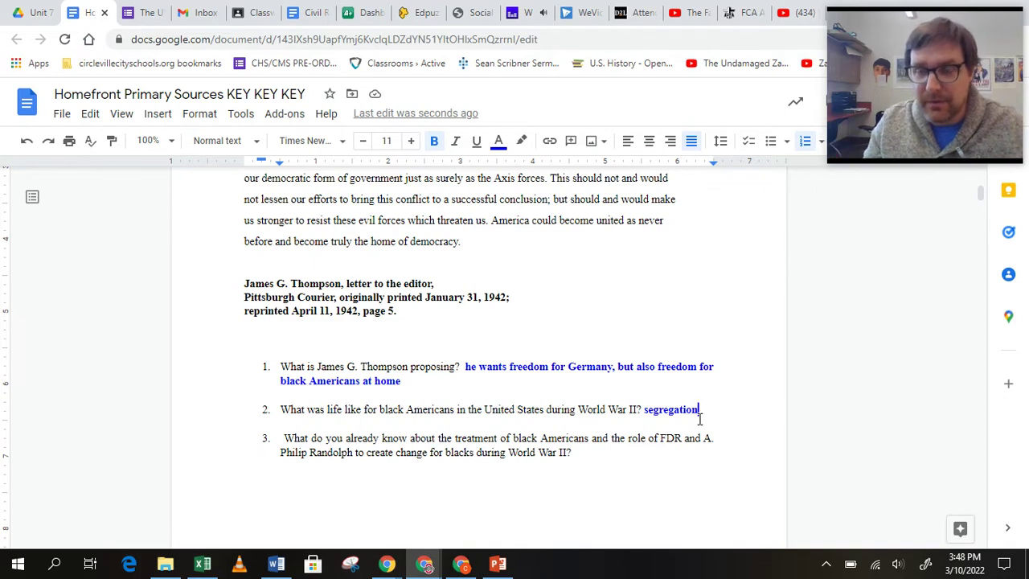
double_click(671, 412)
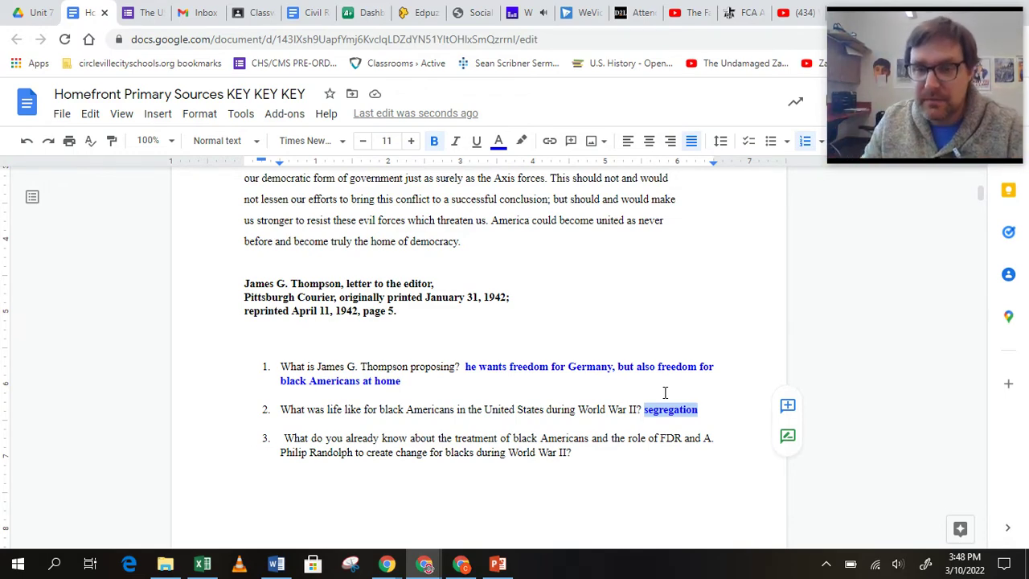
- After question 3, type in bold blue: 'Randolph got FDR to desegragate the defense industries'
scroll(563, 386, "down", 1)
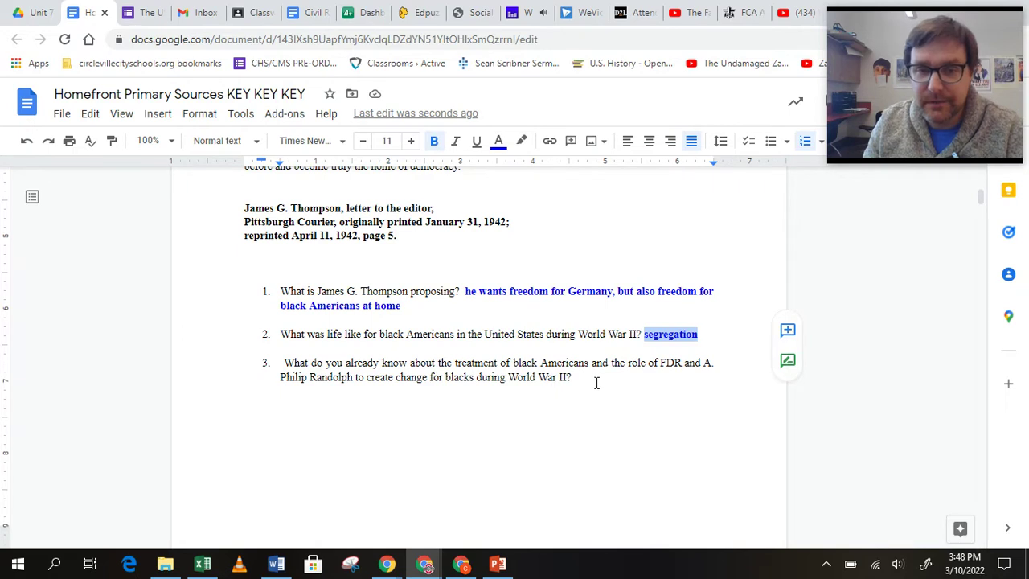
left_click(597, 382)
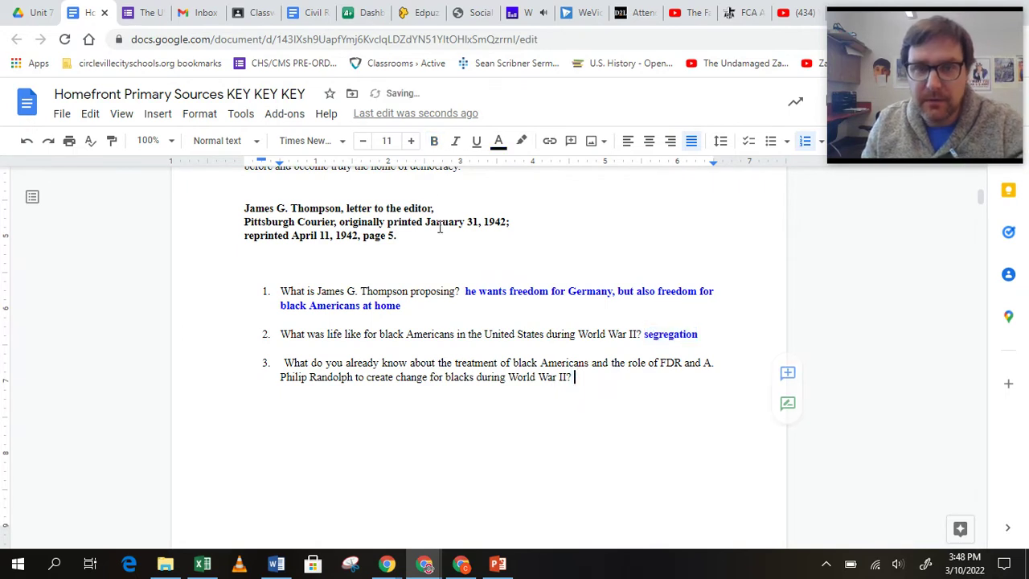
left_click(499, 140)
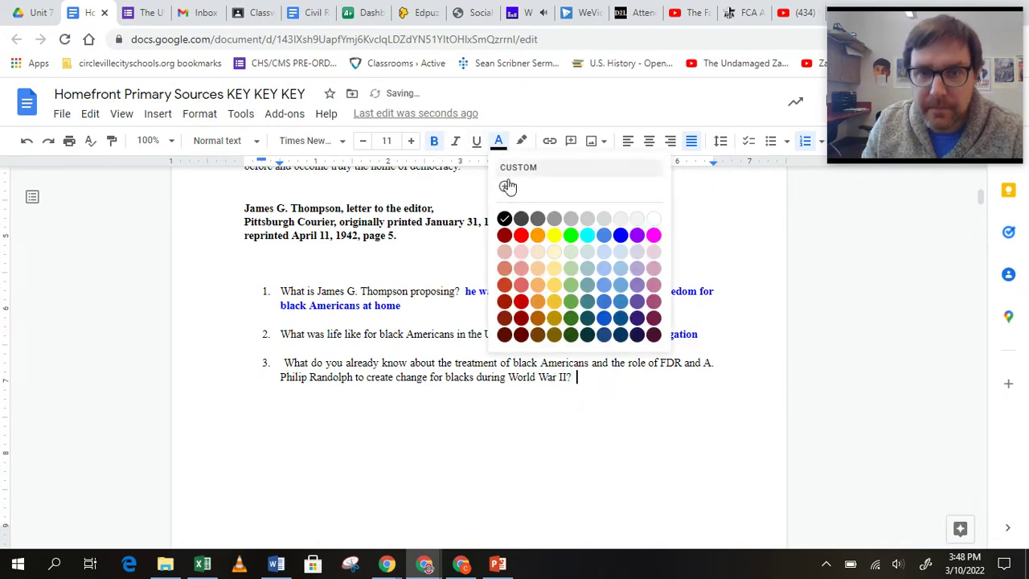
left_click(624, 237)
key("ctrl+b")
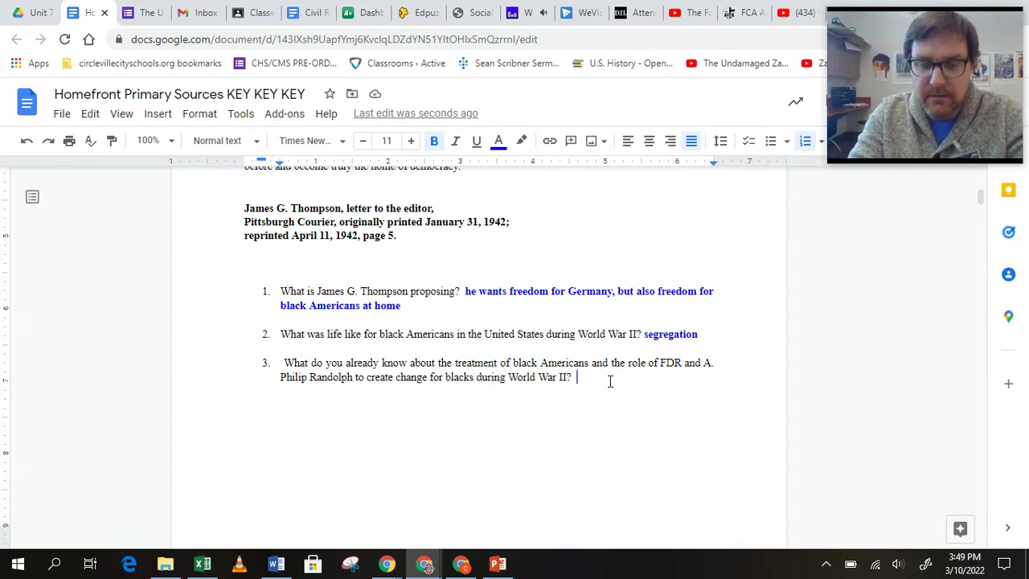
type("Randolph g")
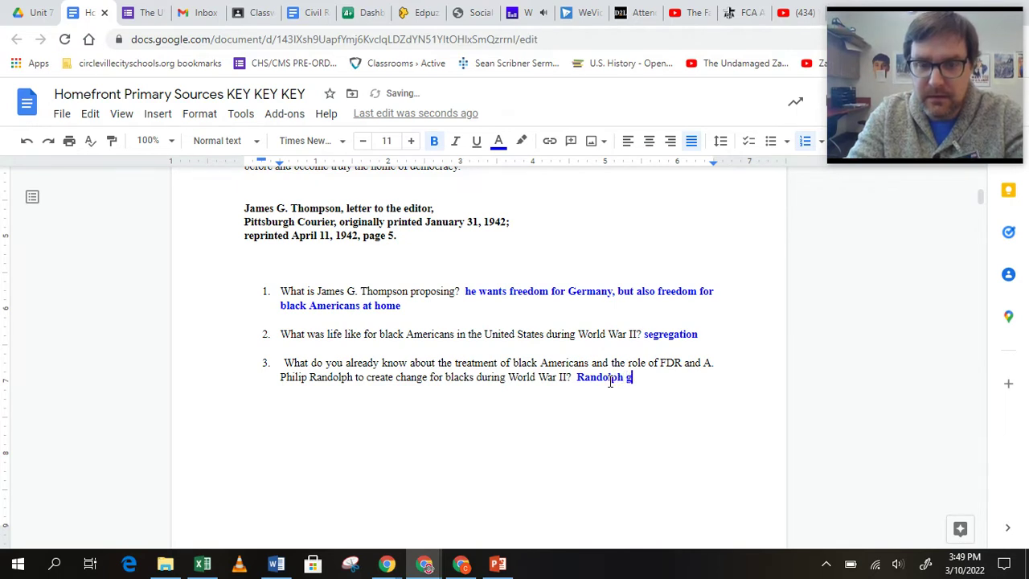
type("ot FDR to deseg")
type("ragate ")
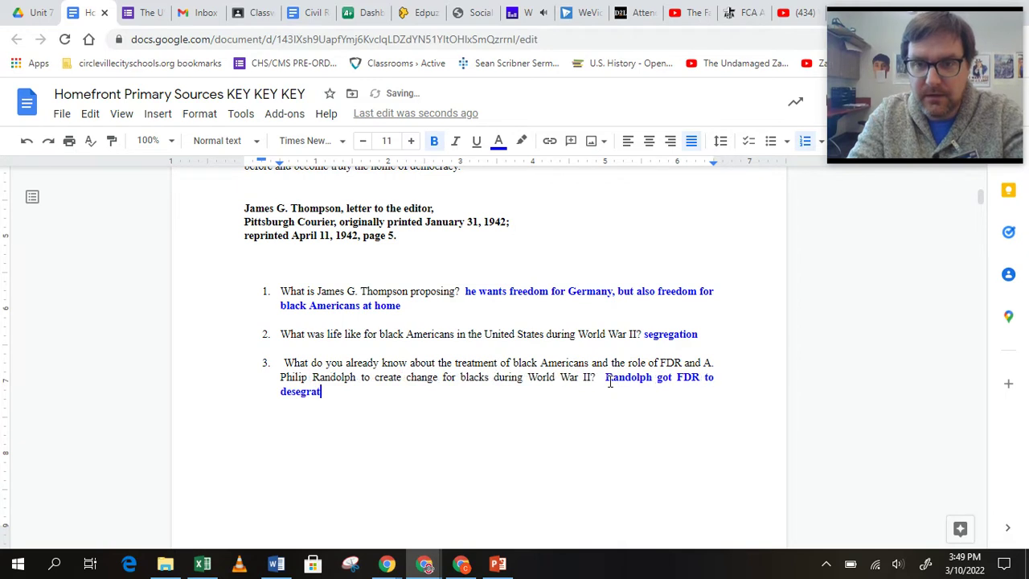
type("the defense industries")
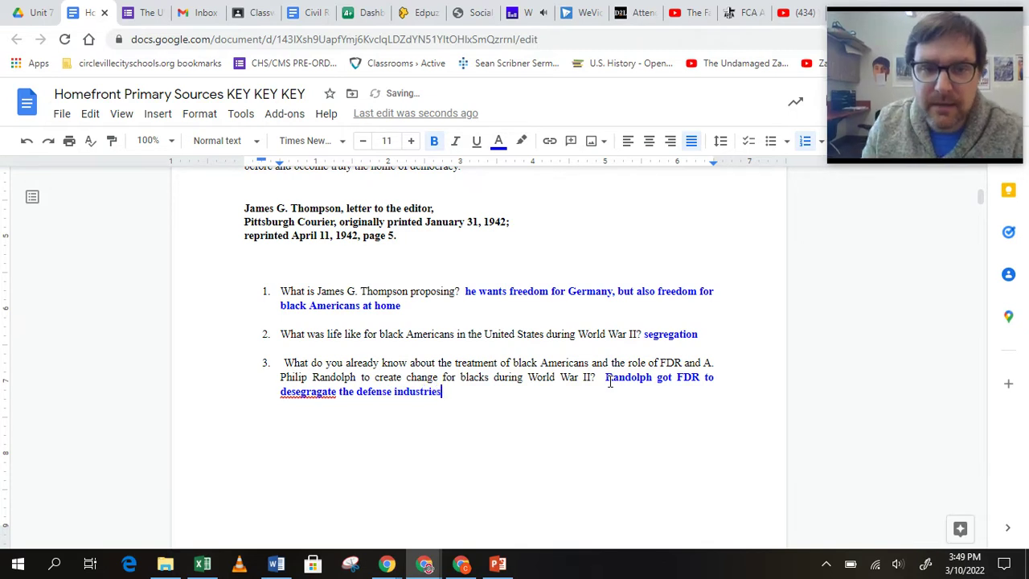
- Correct the misspelling 'desegragate' to 'desegregate' using the spelling suggestion
right_click(286, 391)
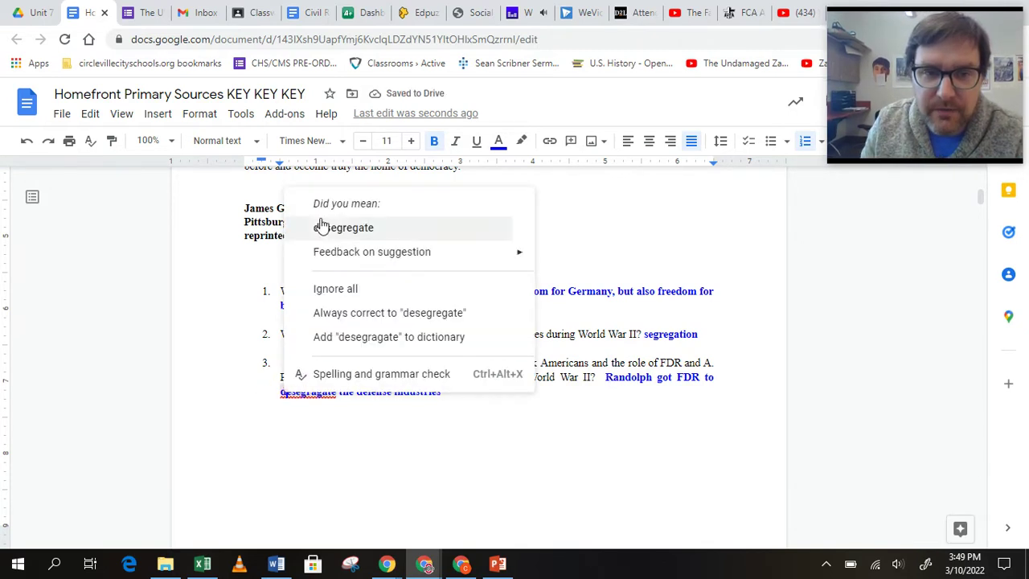
left_click(343, 227)
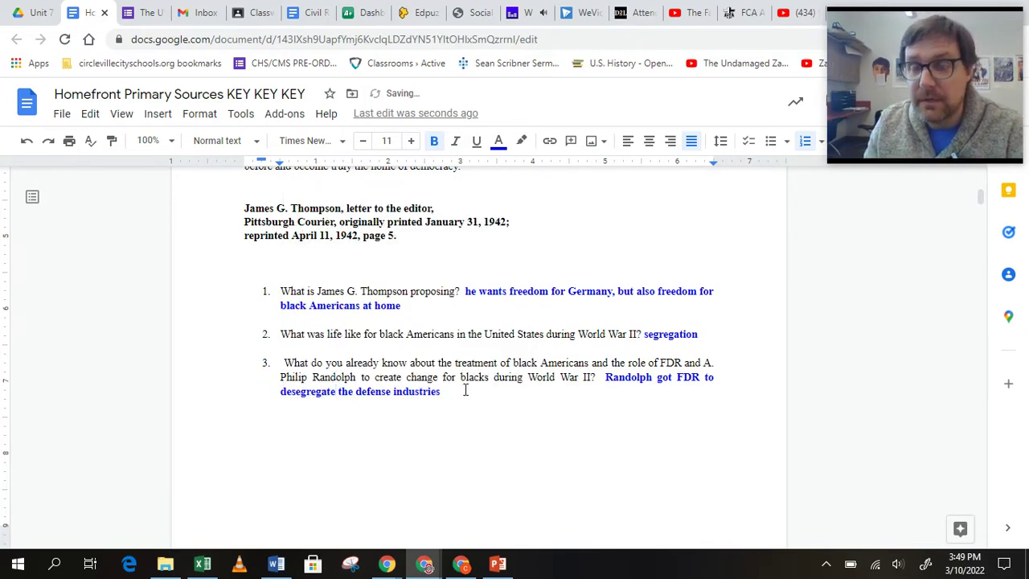
scroll(465, 390, "down", 3)
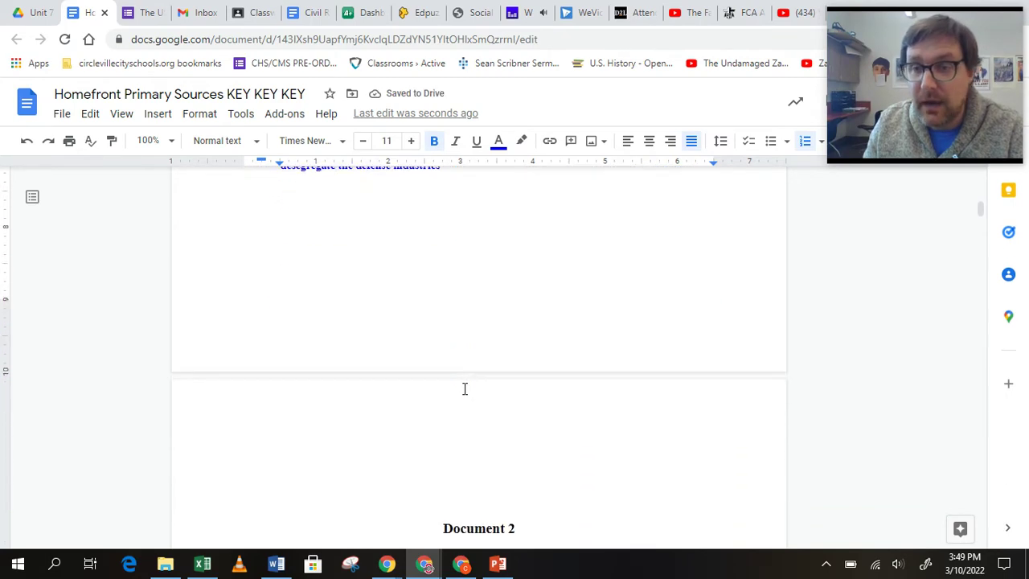
scroll(465, 389, "up", 3)
scroll(464, 389, "up", 1)
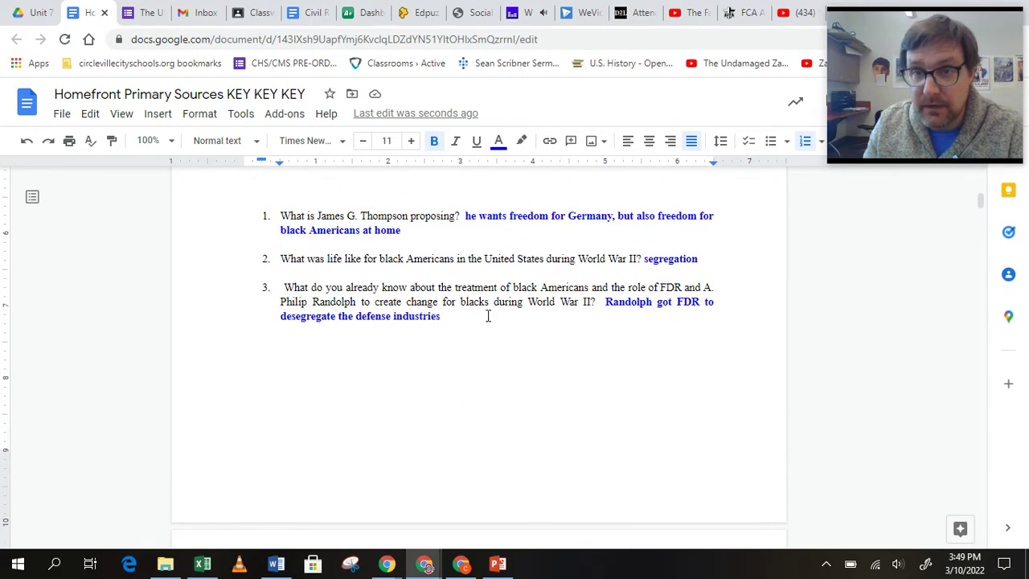
left_click_drag(947, 44, 933, 130)
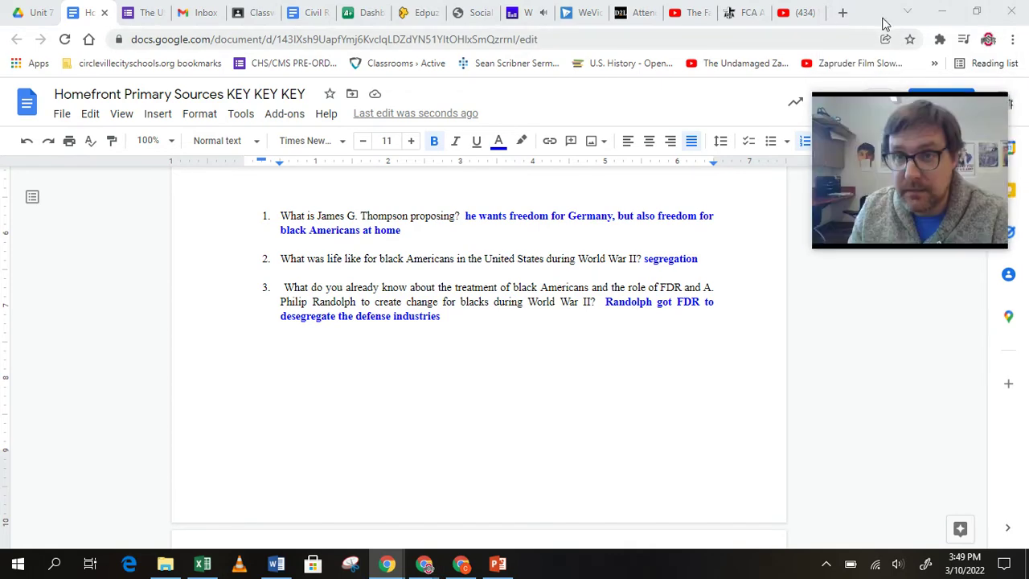
- Pause and resume the Screencastify screen recording
left_click(940, 39)
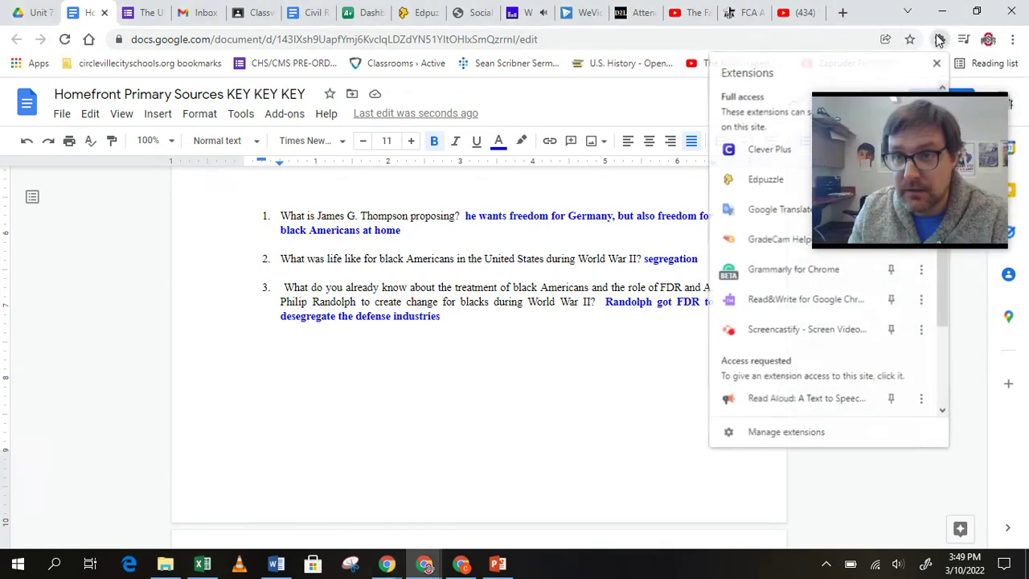
left_click(800, 329)
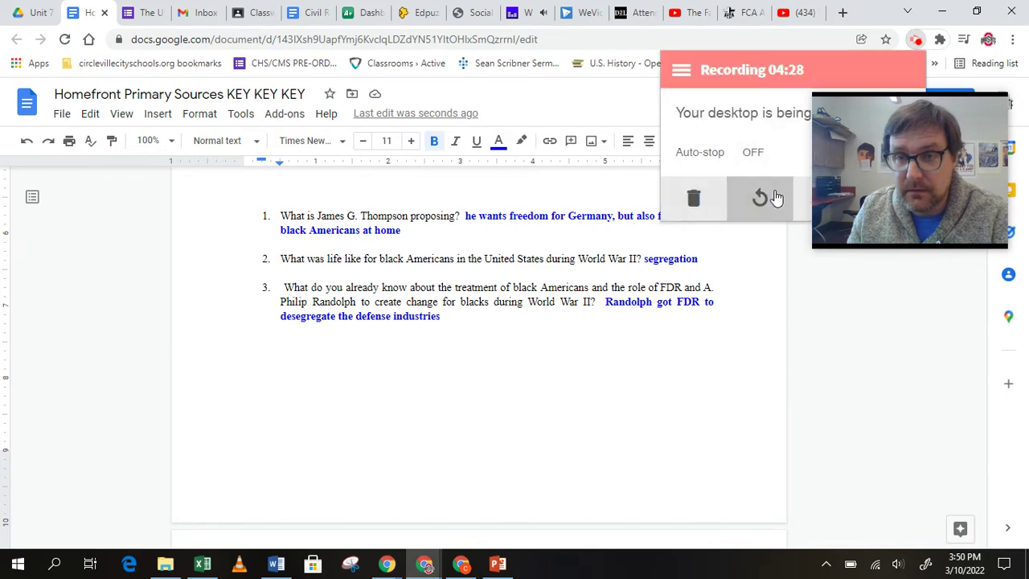
left_click(821, 198)
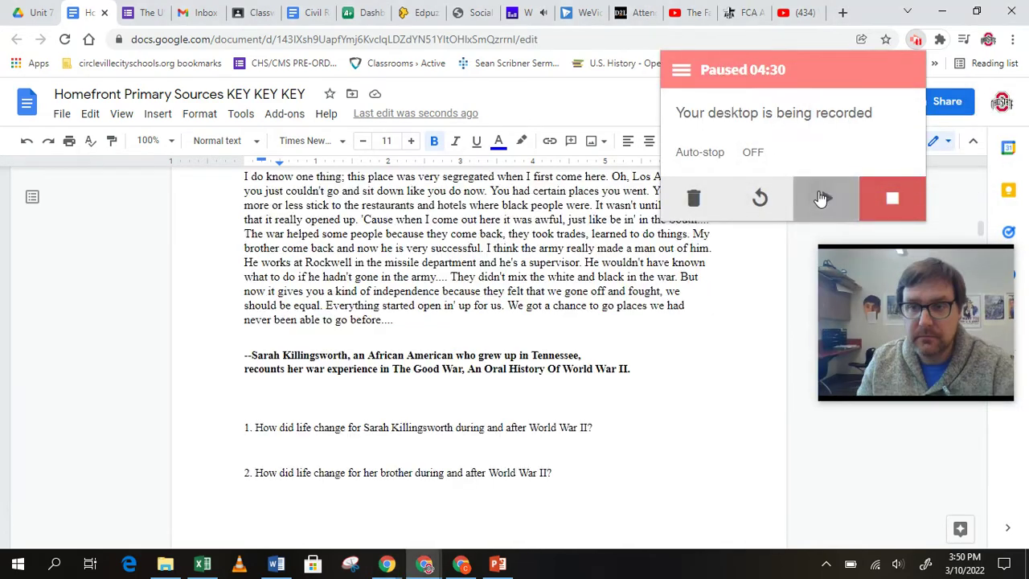
left_click(821, 198)
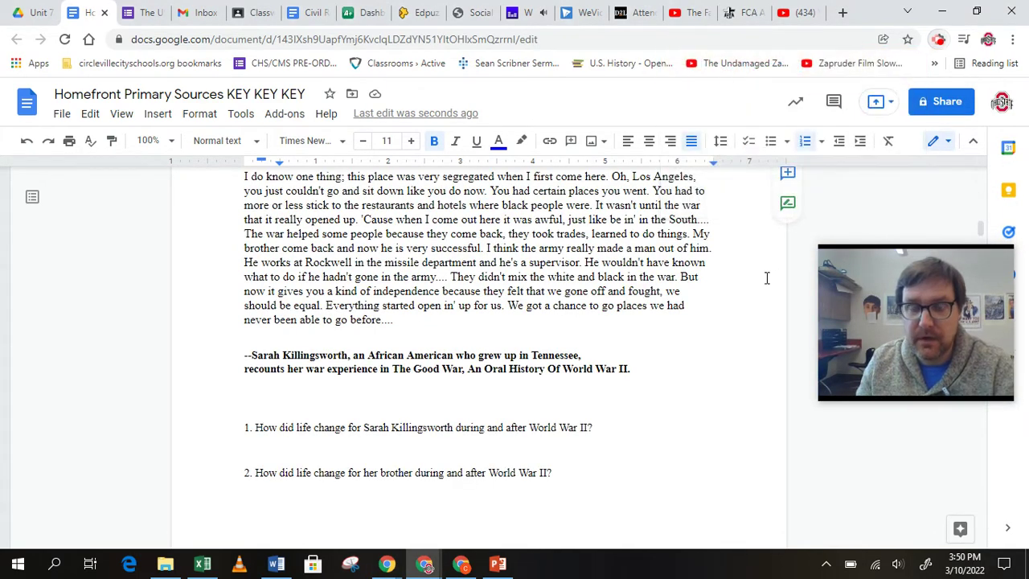
- After Document 2 question 1, type the bold blue answer 'society became more intergrat'
scroll(402, 226, "up", 1)
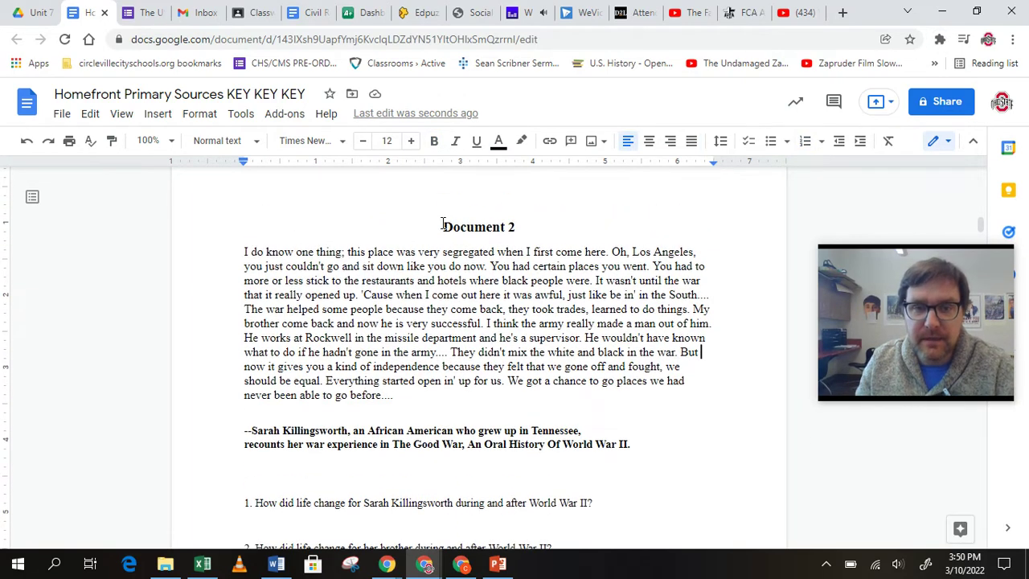
scroll(447, 257, "down", 1)
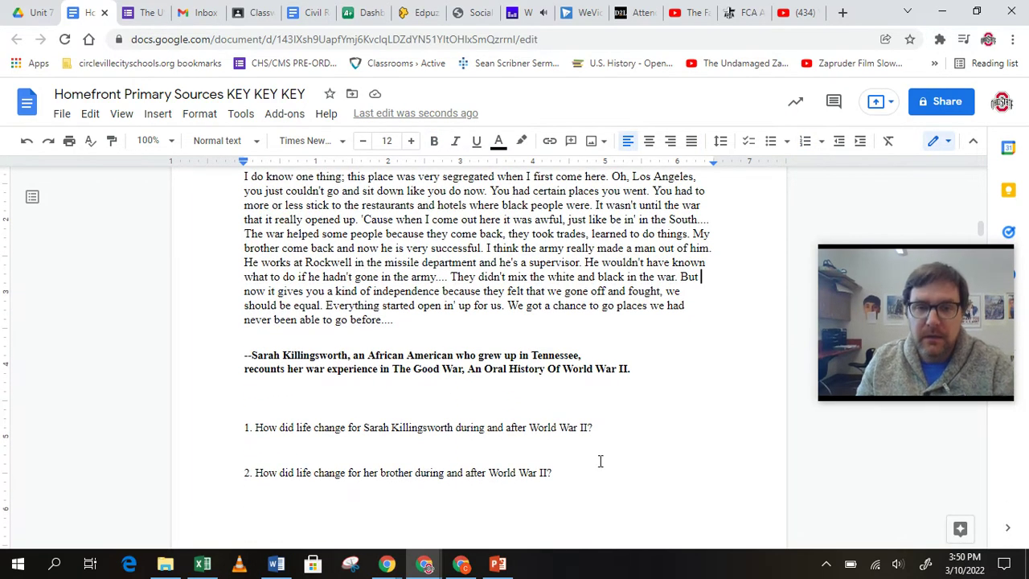
left_click(611, 427)
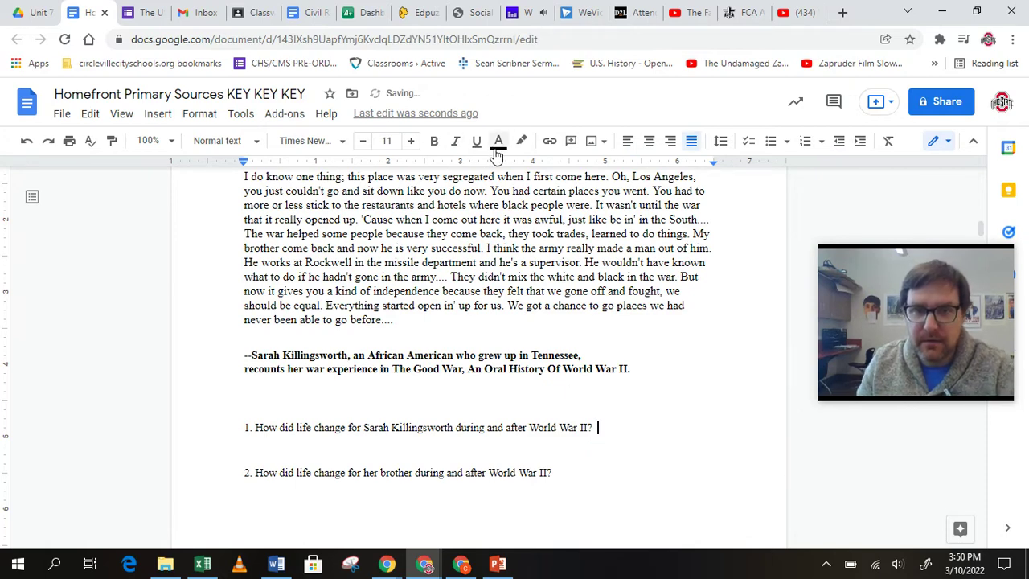
left_click(435, 143)
left_click(499, 142)
left_click(618, 233)
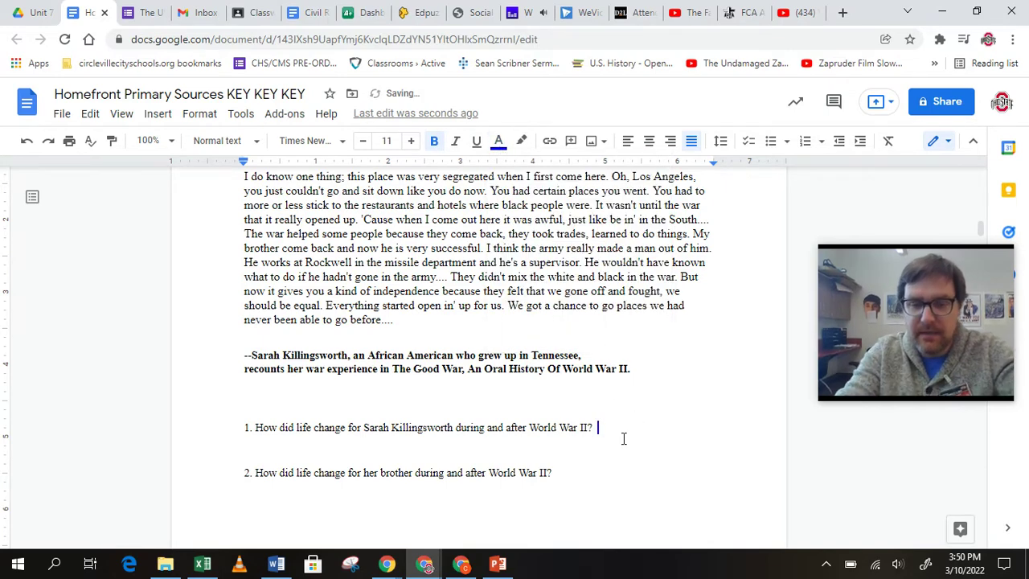
type("society be")
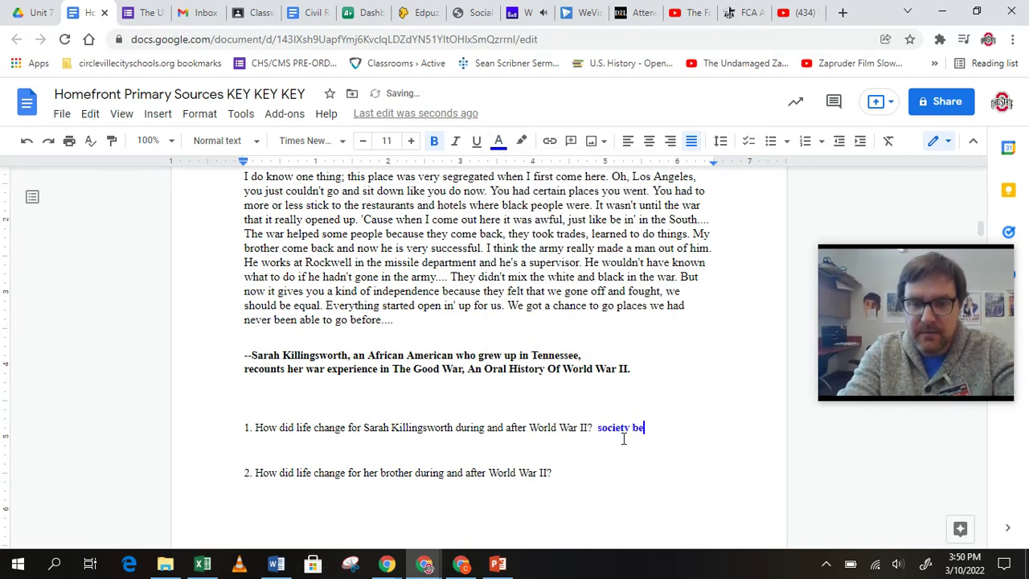
type("came more int")
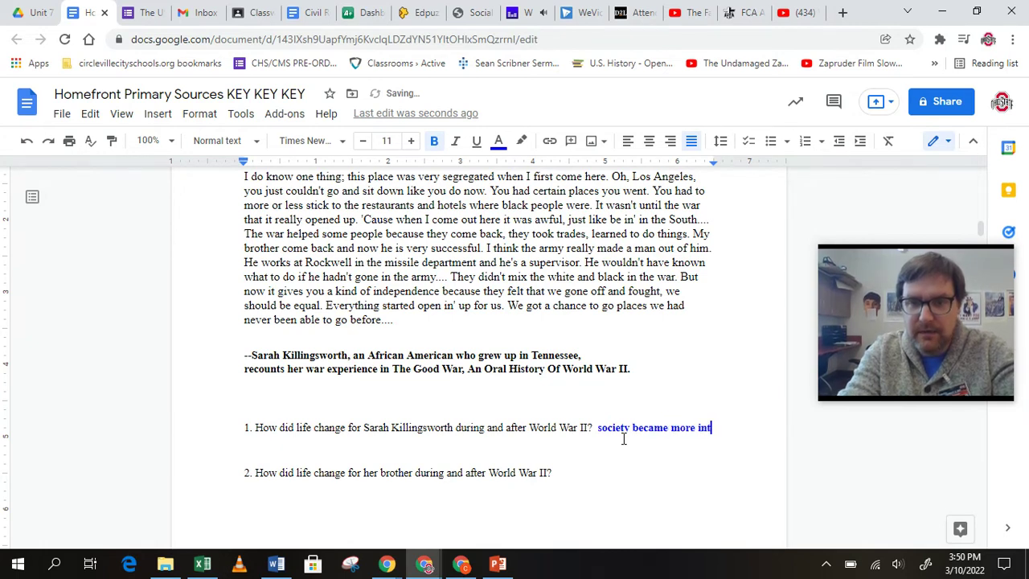
type("ergrated")
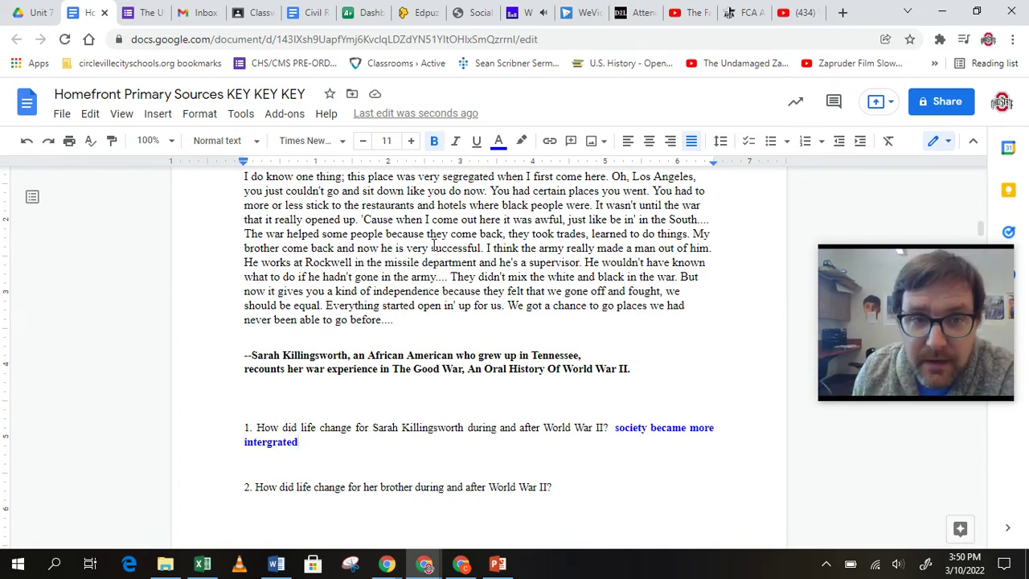
- Highlight the source passages about segregation, independence and getting chances to go places
scroll(433, 246, "up", 1)
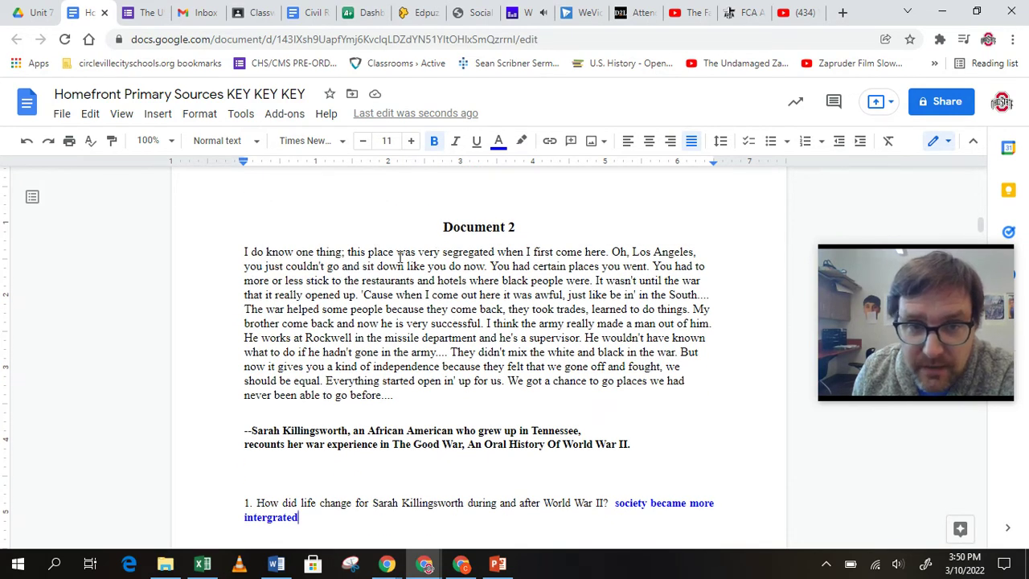
left_click_drag(416, 254, 616, 254)
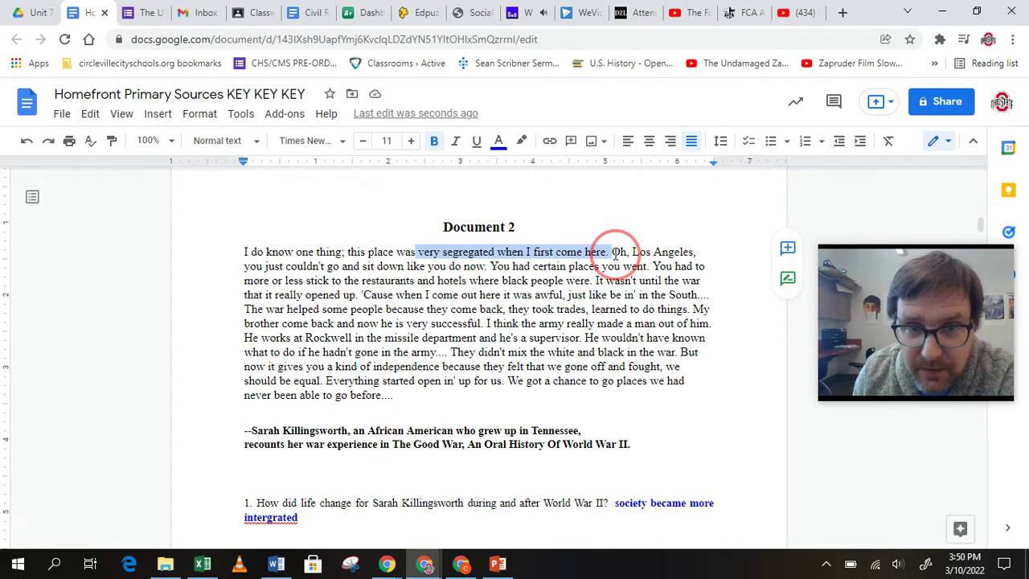
left_click_drag(363, 295, 538, 291)
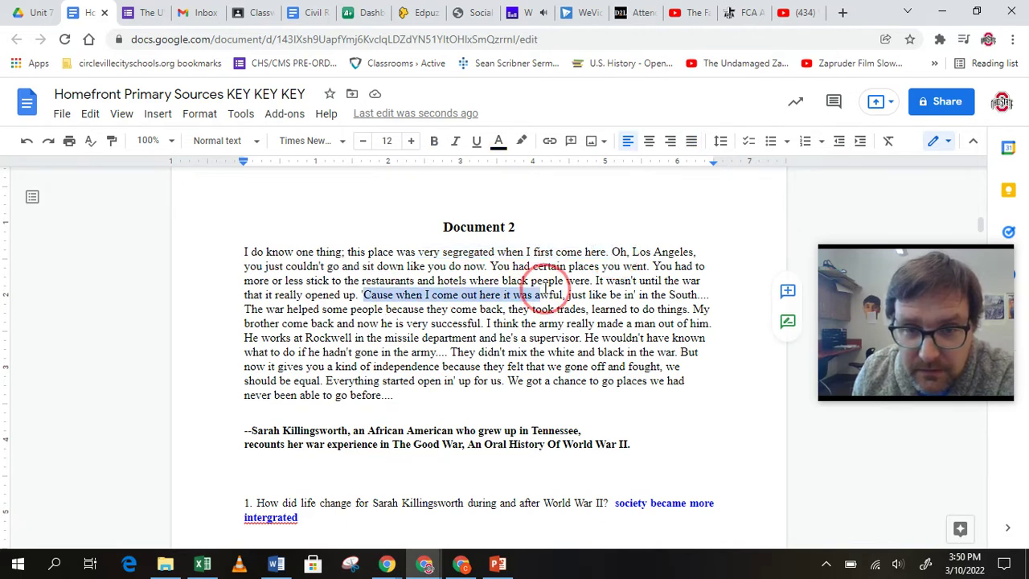
left_click_drag(450, 352, 676, 349)
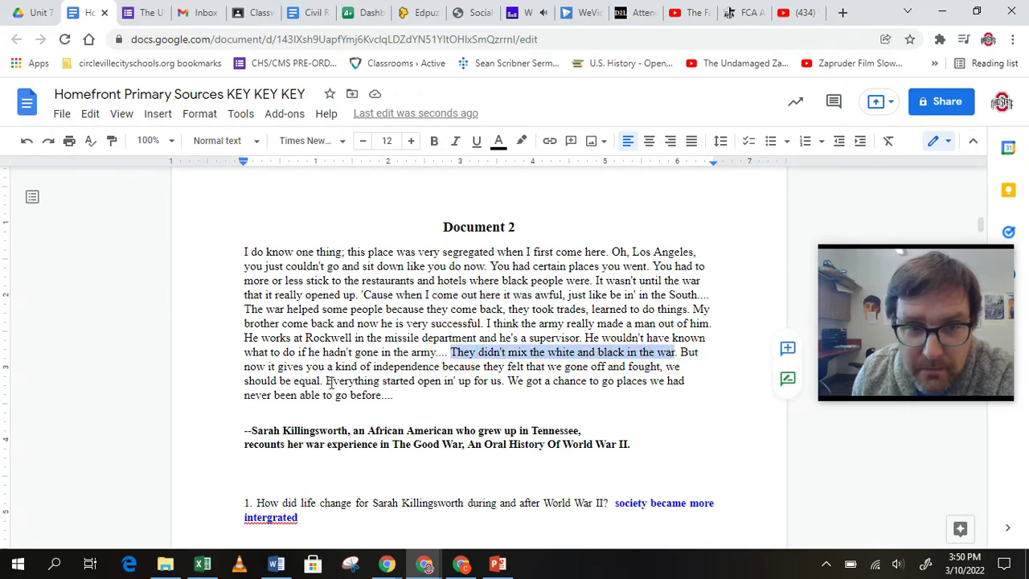
left_click_drag(279, 367, 326, 384)
scroll(473, 438, "down", 2)
scroll(473, 436, "down", 2)
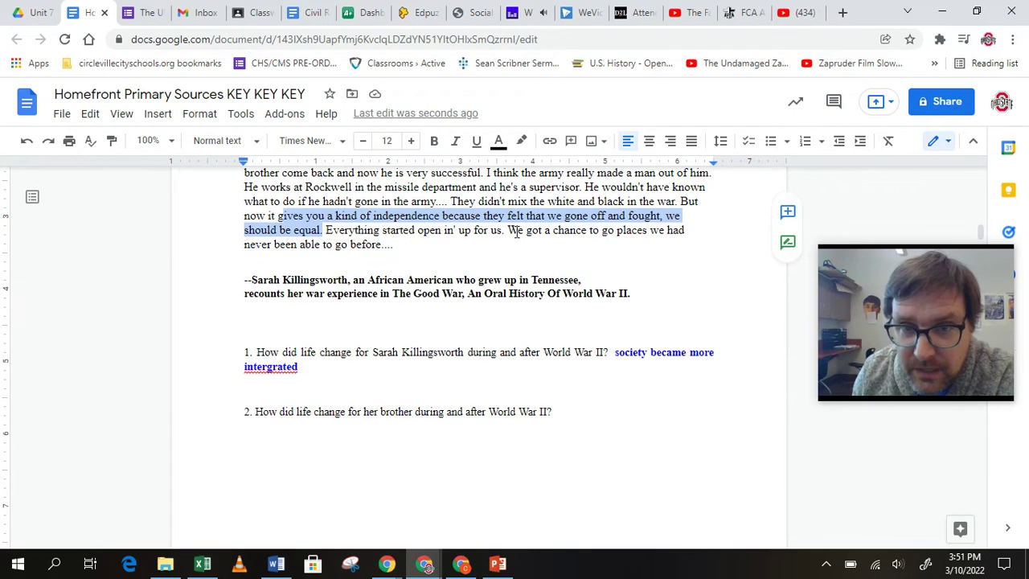
left_click_drag(508, 231, 505, 246)
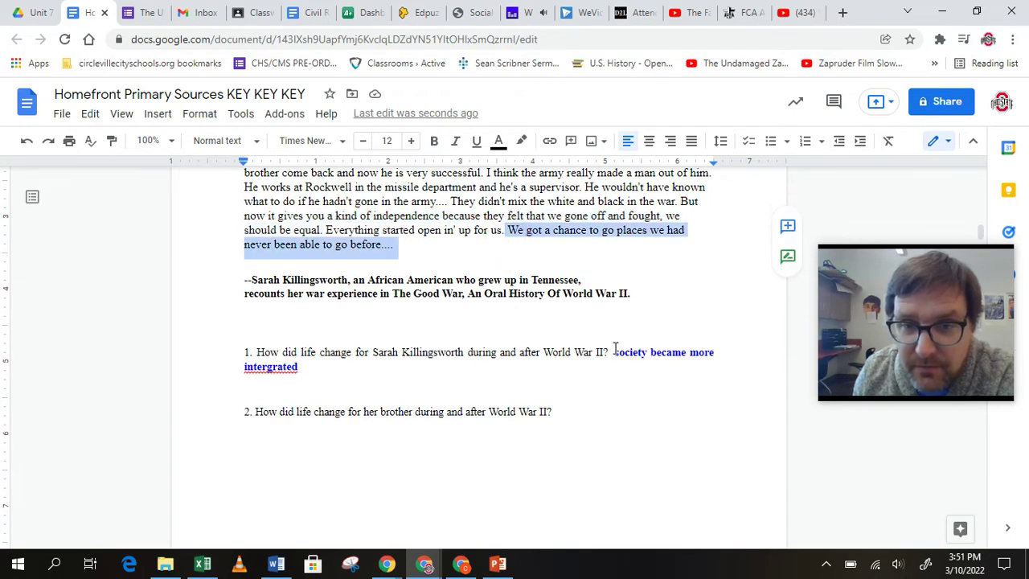
- Set dark blue text color at the end of question 2
left_click(600, 415)
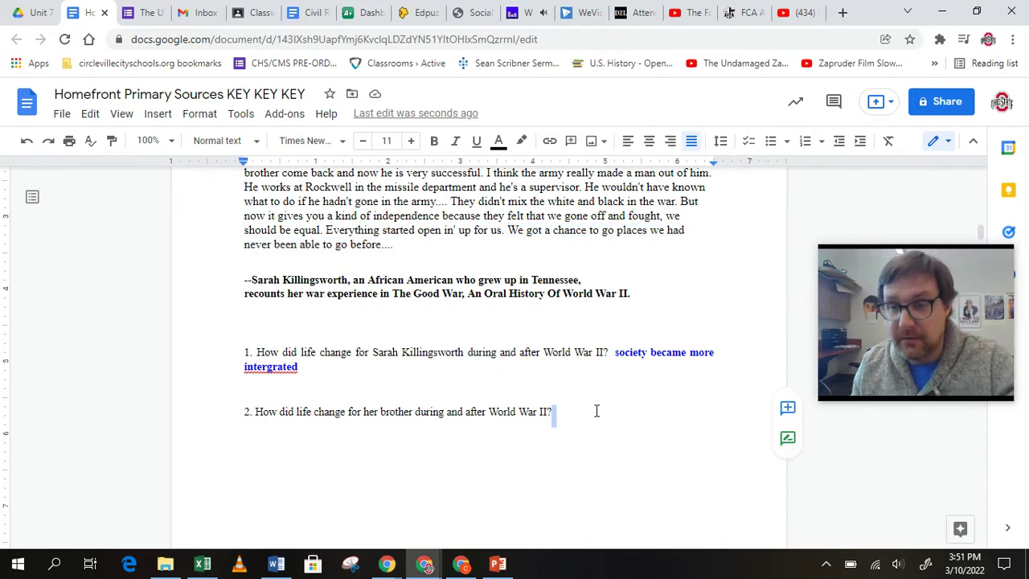
scroll(557, 281, "up", 1)
left_click(499, 142)
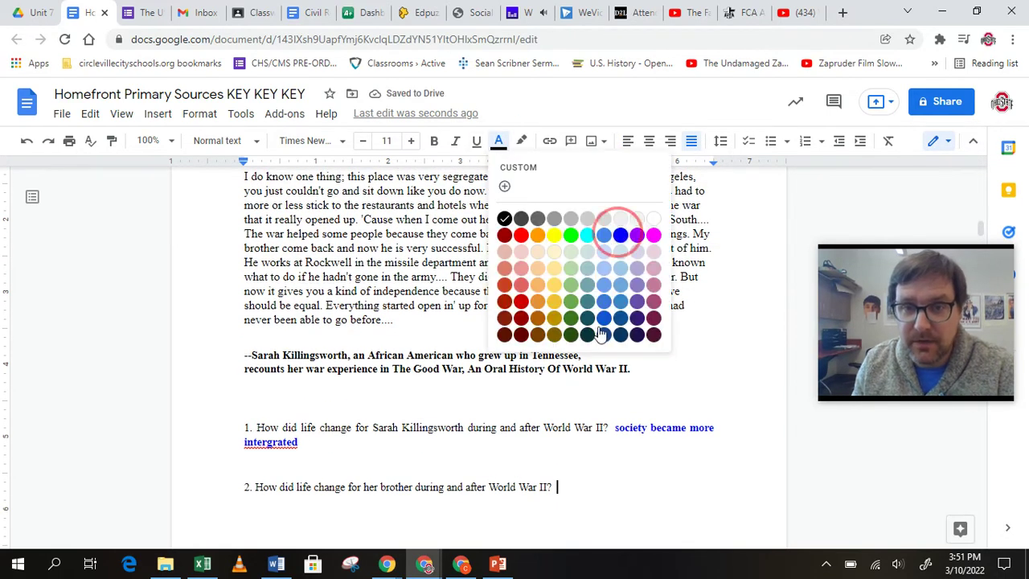
left_click(620, 235)
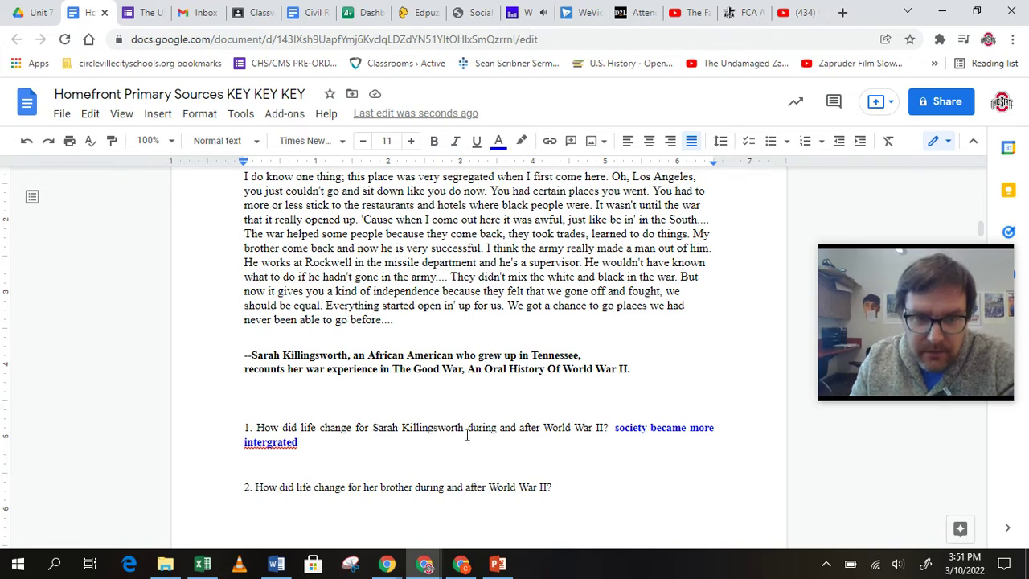
- Correct the misspelling 'intergrated' to 'integrated'
right_click(253, 438)
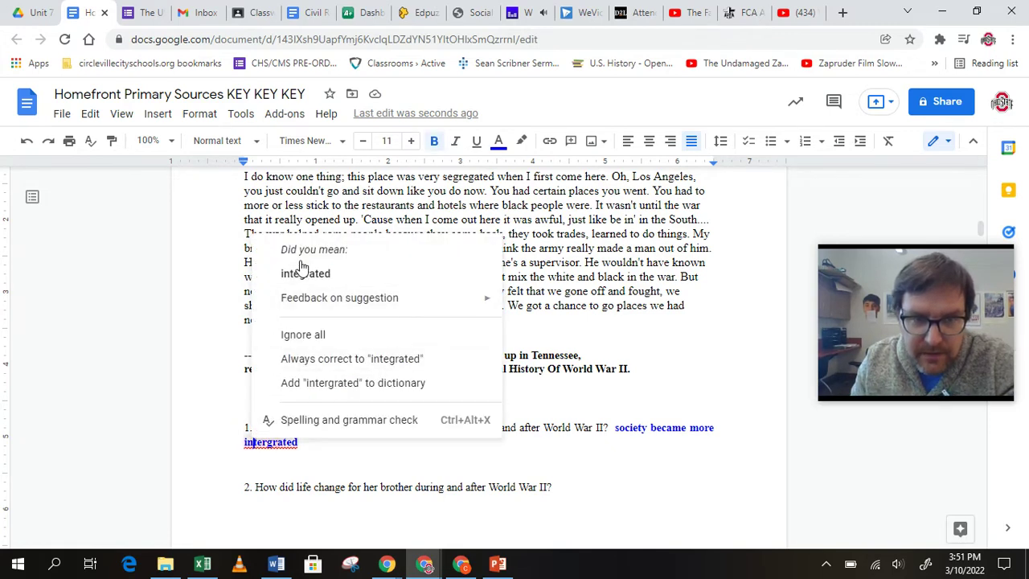
left_click(303, 272)
right_click(272, 444)
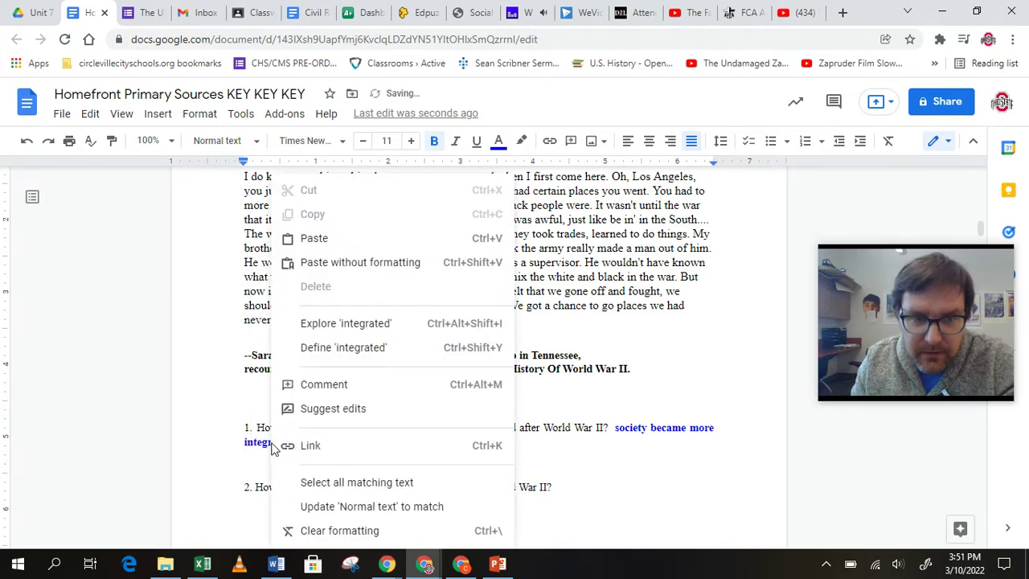
- Answer question 2 in bold blue: 'when he was in the military, he learned new jobs skills'
left_click(578, 488)
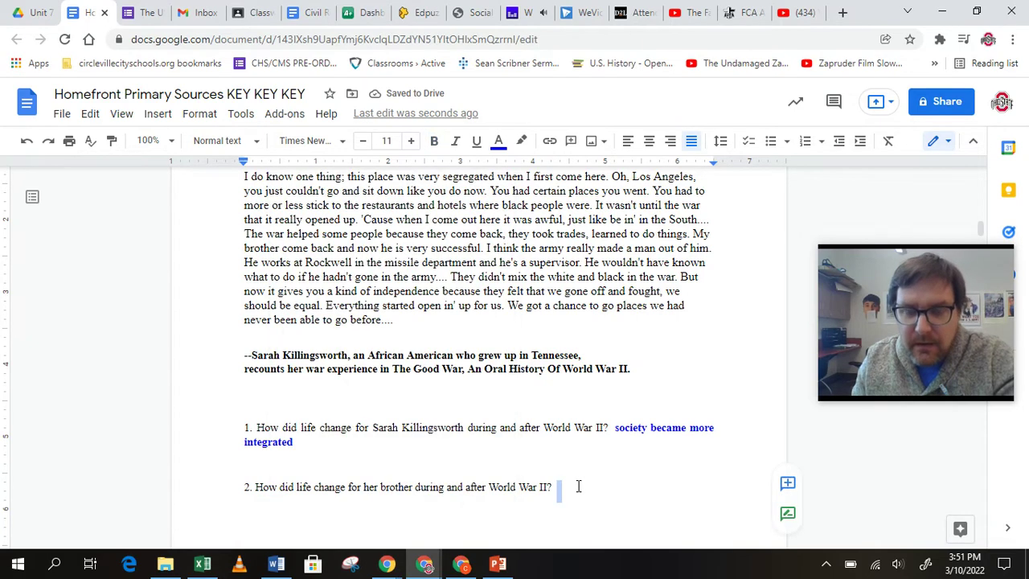
left_click(498, 142)
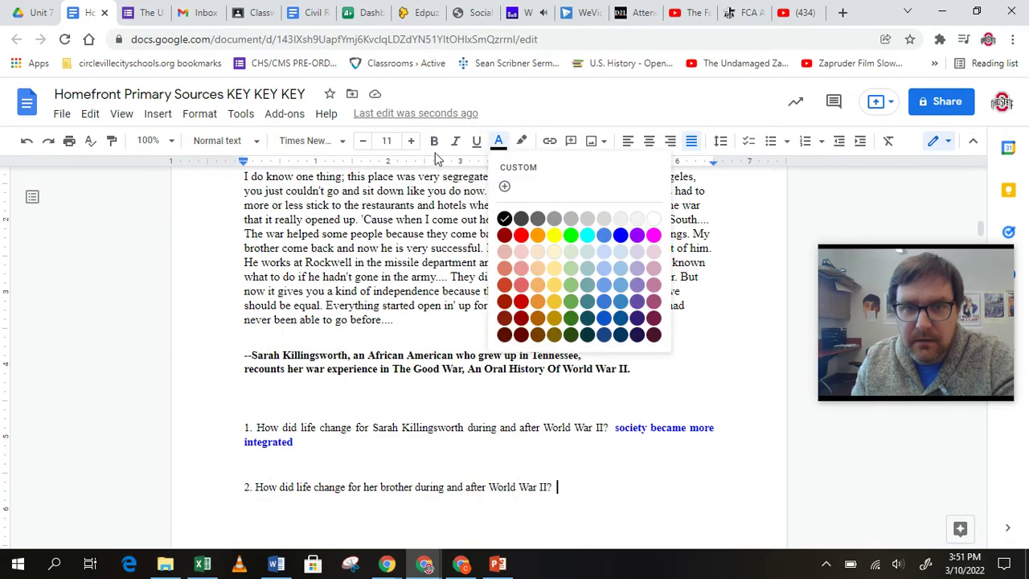
left_click(619, 236)
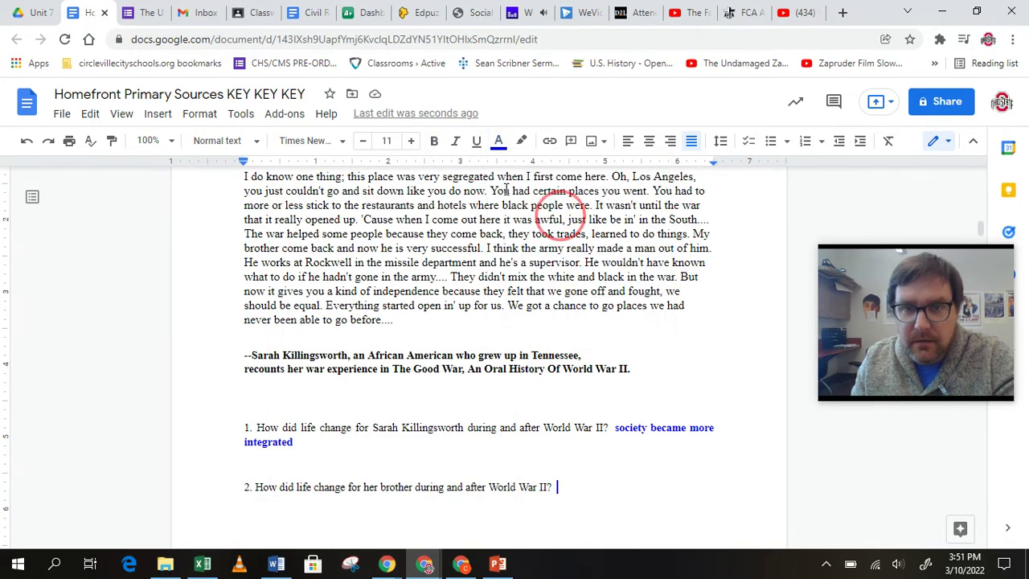
left_click(433, 142)
type("when he was in the milita")
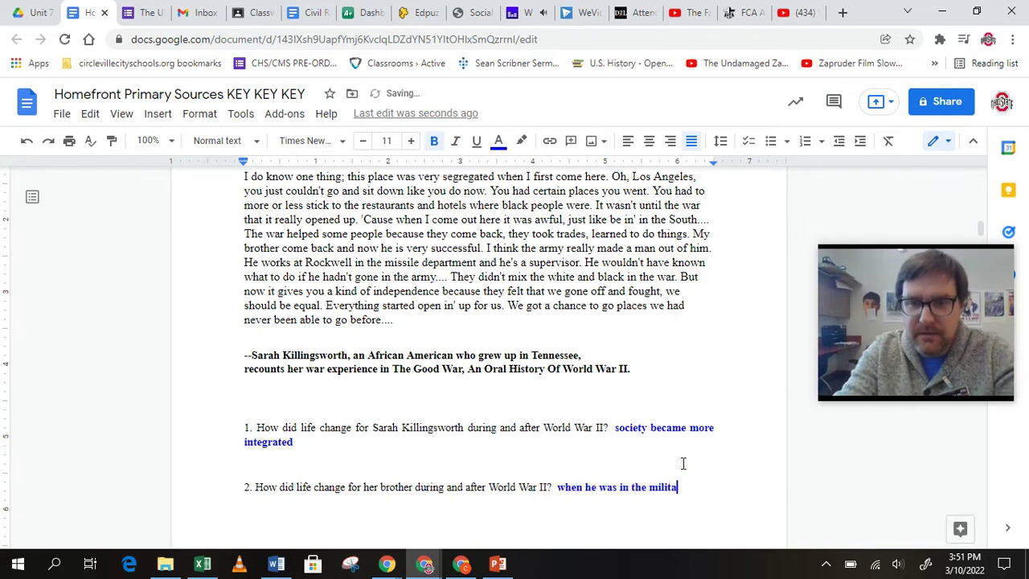
type("ry, he learn")
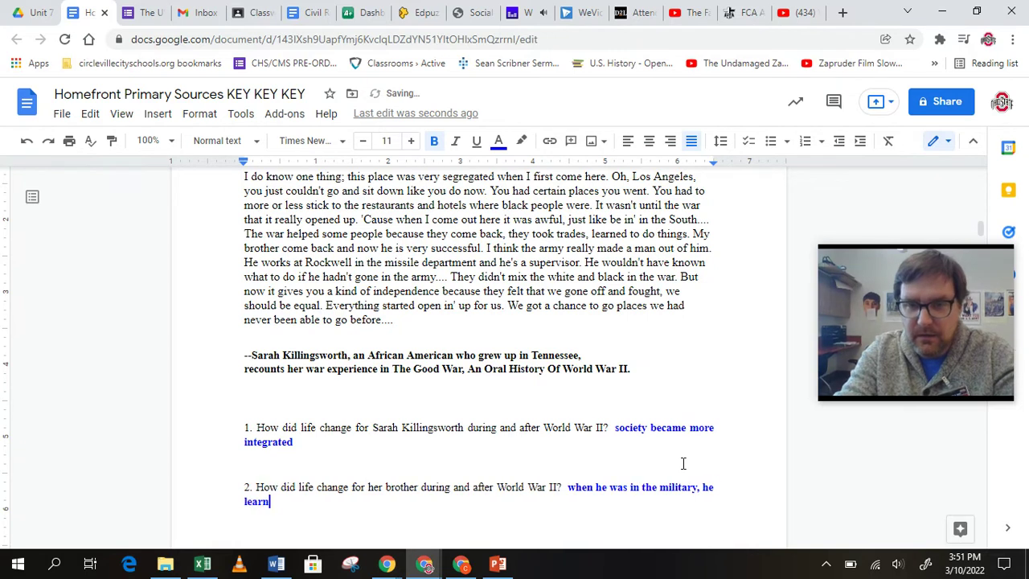
type("ed new skills")
key("BackSpace")
key("BackSpace")
key("BackSpace")
type("jobs skills")
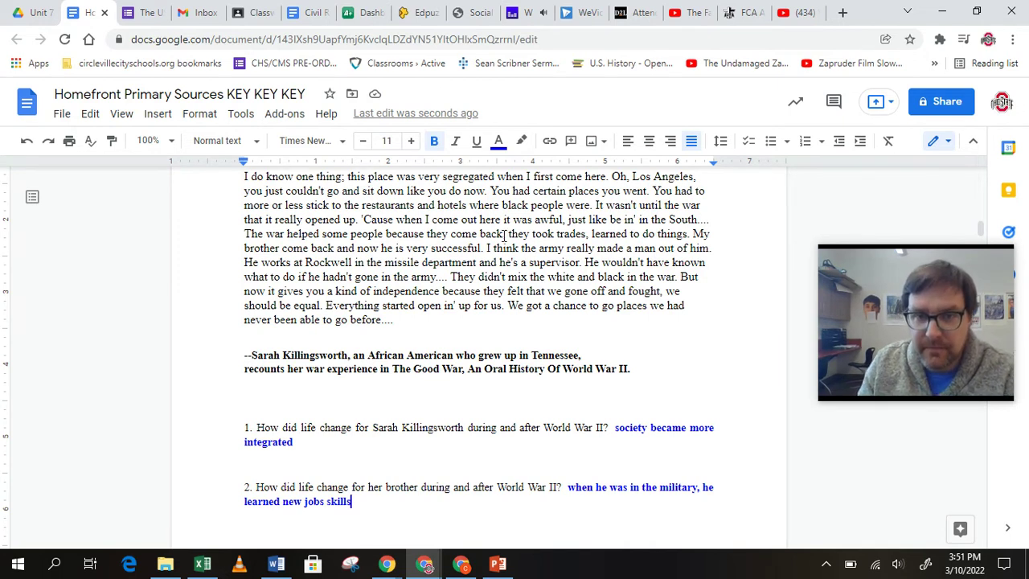
left_click_drag(398, 233, 688, 235)
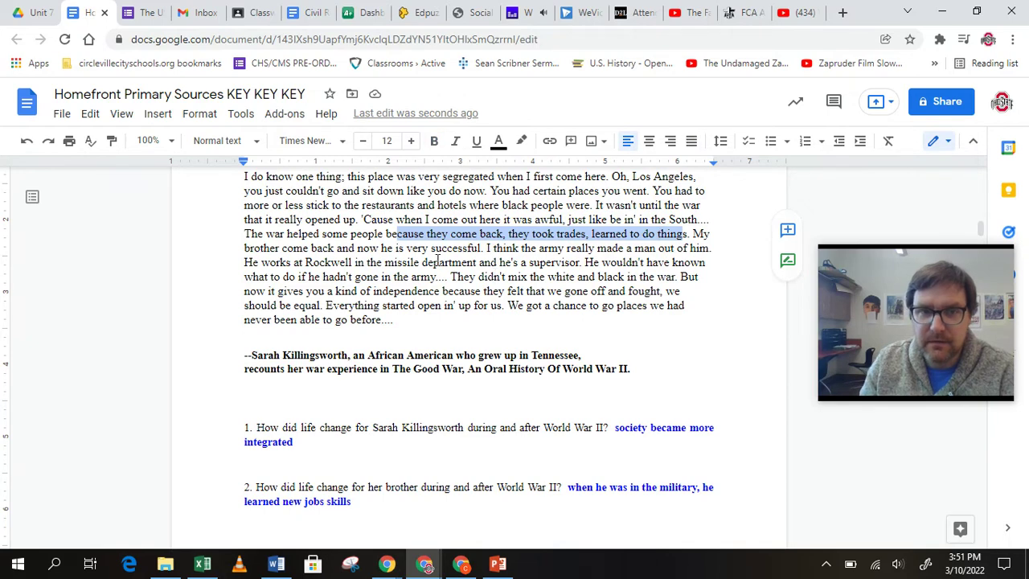
left_click_drag(279, 249, 576, 262)
- Pause the Screencastify screen recording
scroll(630, 354, "down", 6)
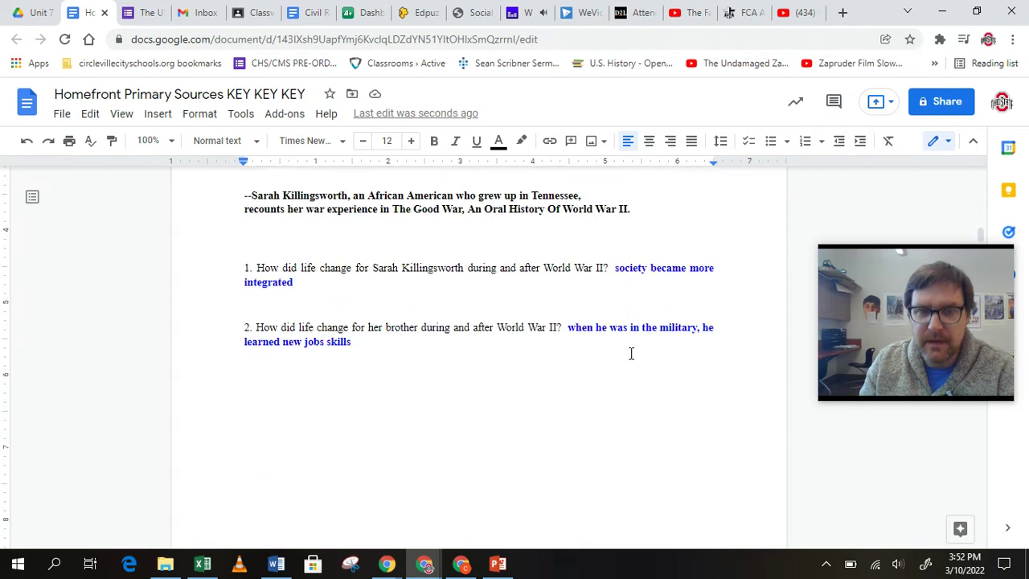
scroll(629, 359, "down", 5)
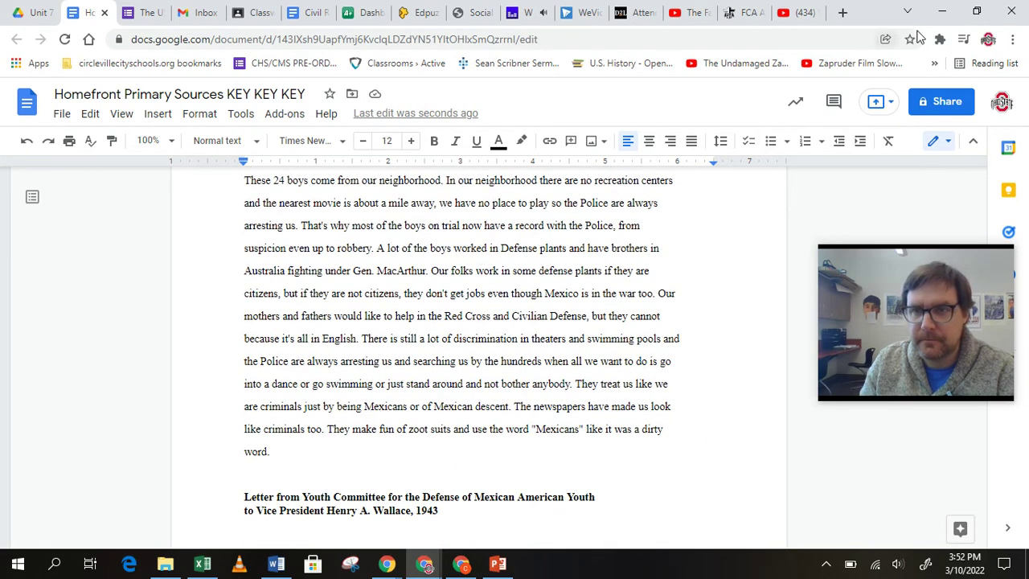
left_click(940, 41)
left_click(804, 325)
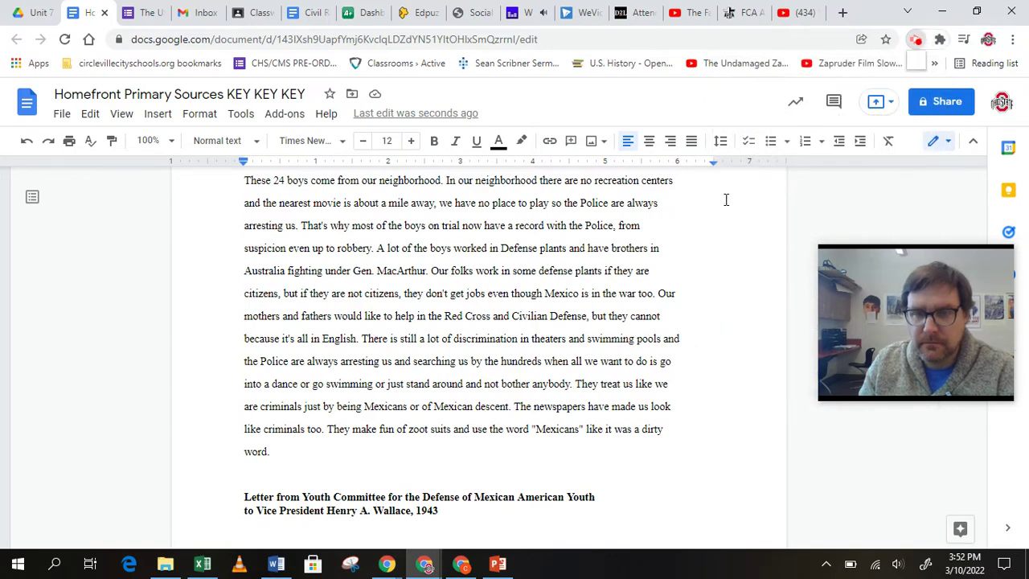
left_click(826, 199)
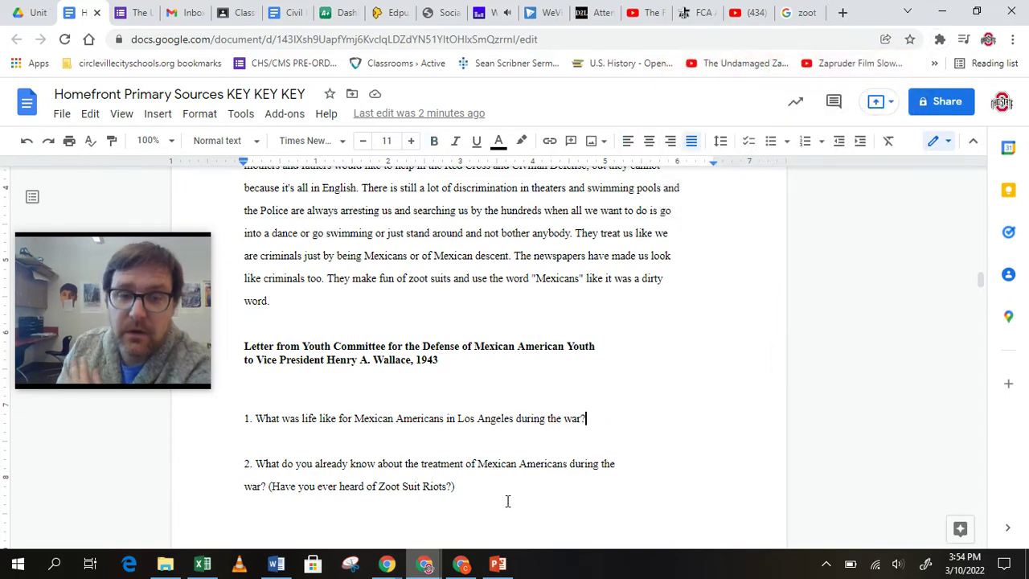
- Type the bold blue answer 'bracero program,' after question 2, then select 'Zoot Suit Riots'
left_click(484, 490)
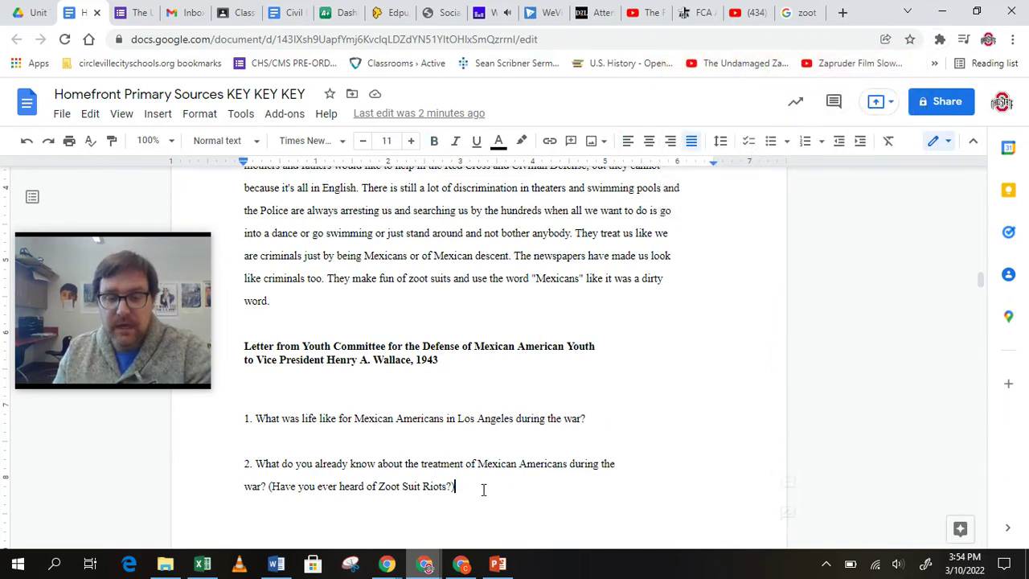
left_click(433, 142)
left_click(498, 142)
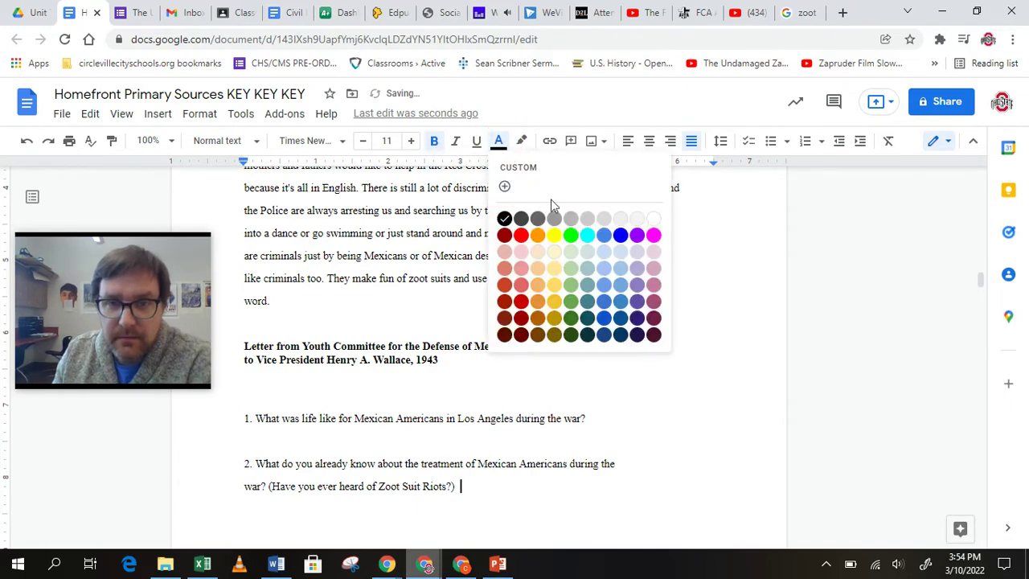
left_click(619, 233)
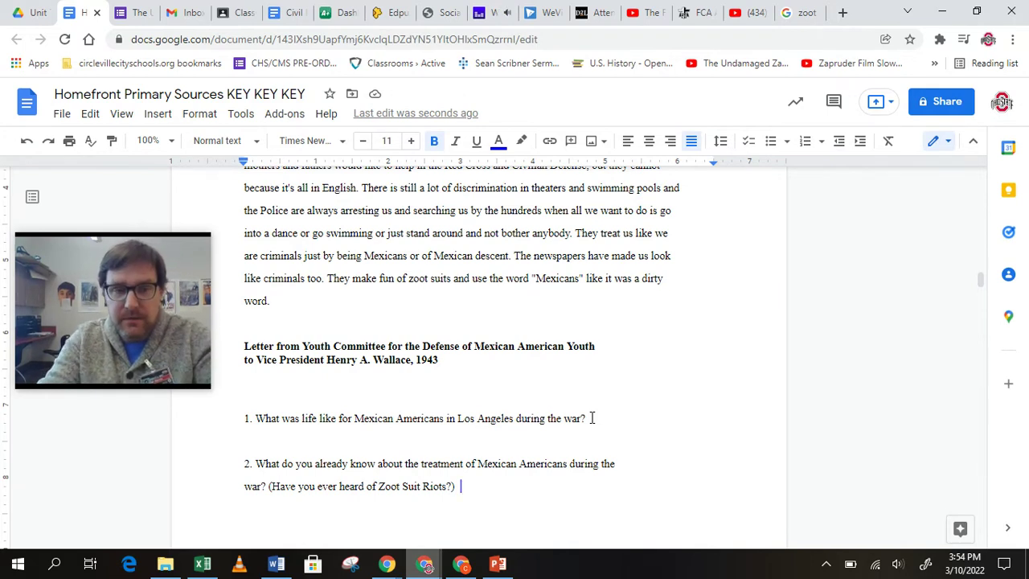
type("brac")
type("ero pr")
key("BackSpace")
type("o program,")
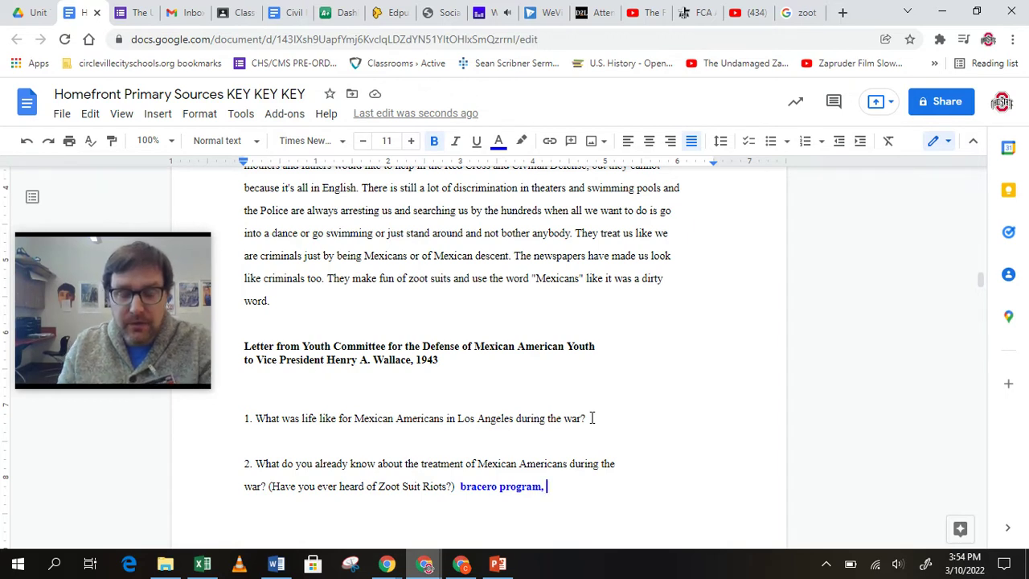
left_click(378, 487)
left_click_drag(387, 488, 447, 489)
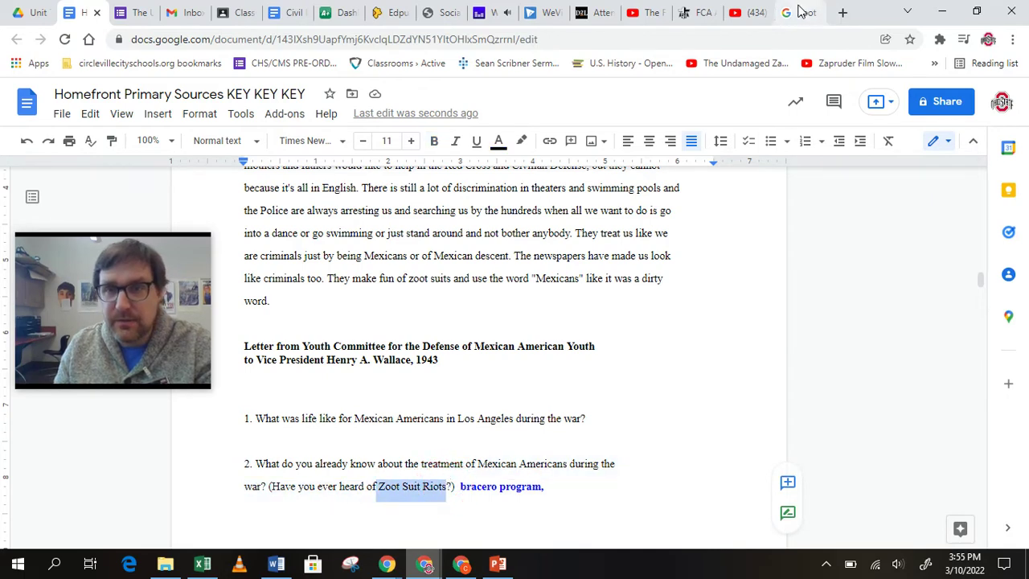
- Preview the Smithsonian dancing-man and Wikipedia crowd photos in the zoot suit image results
left_click(820, 9)
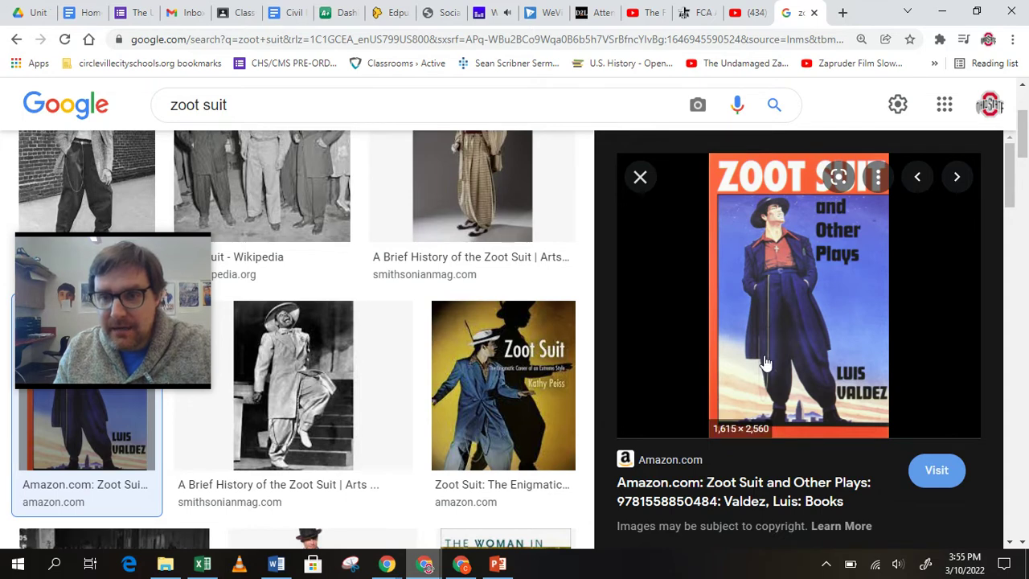
scroll(519, 308, "up", 1)
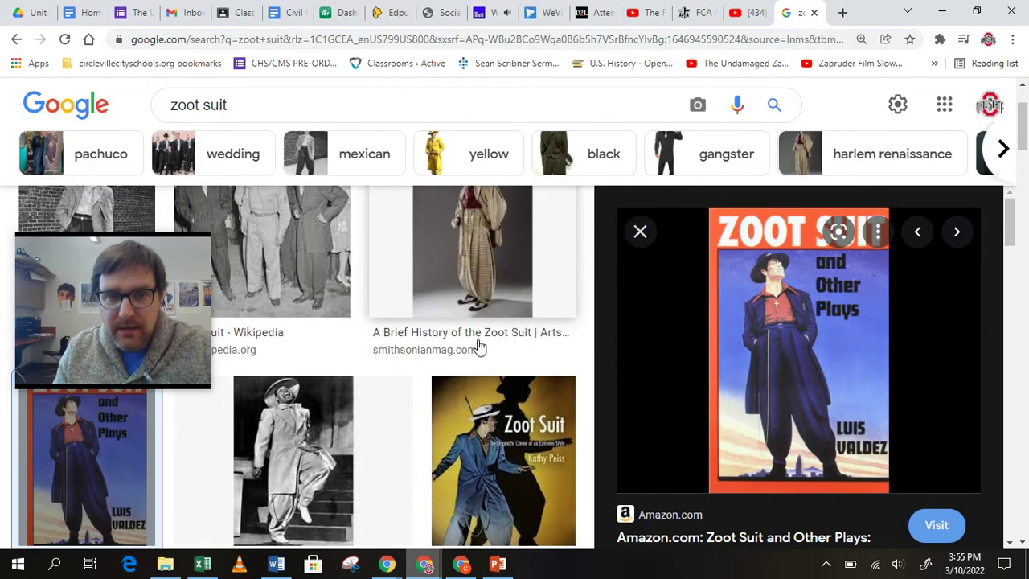
scroll(537, 468, "down", 1)
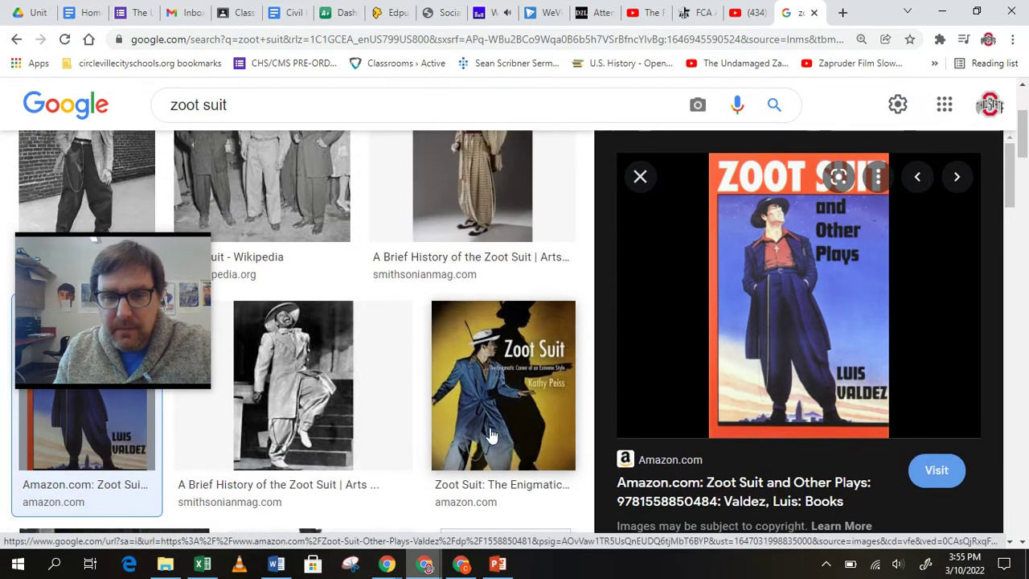
left_click(305, 405)
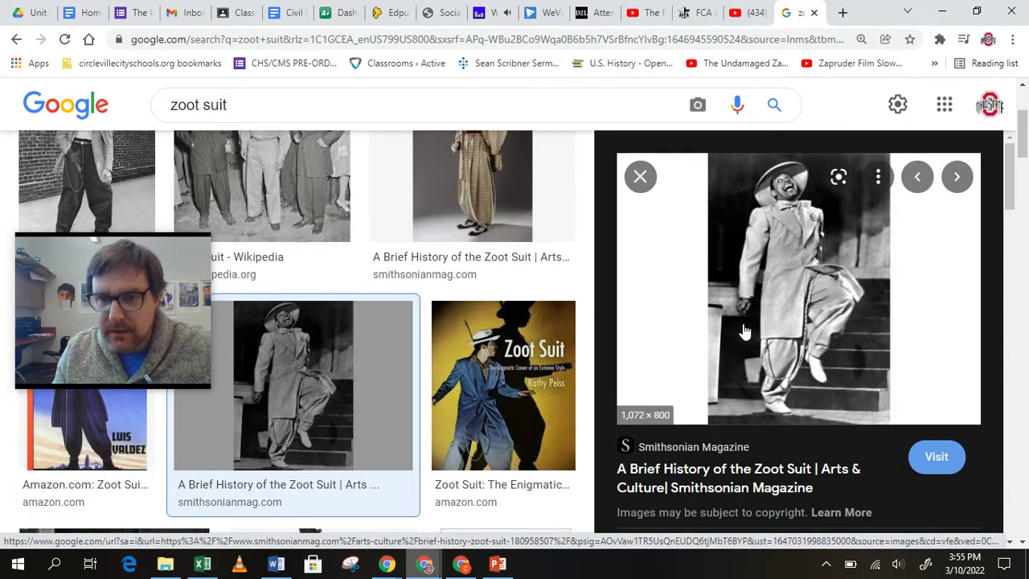
scroll(416, 382, "up", 1)
left_click(301, 291)
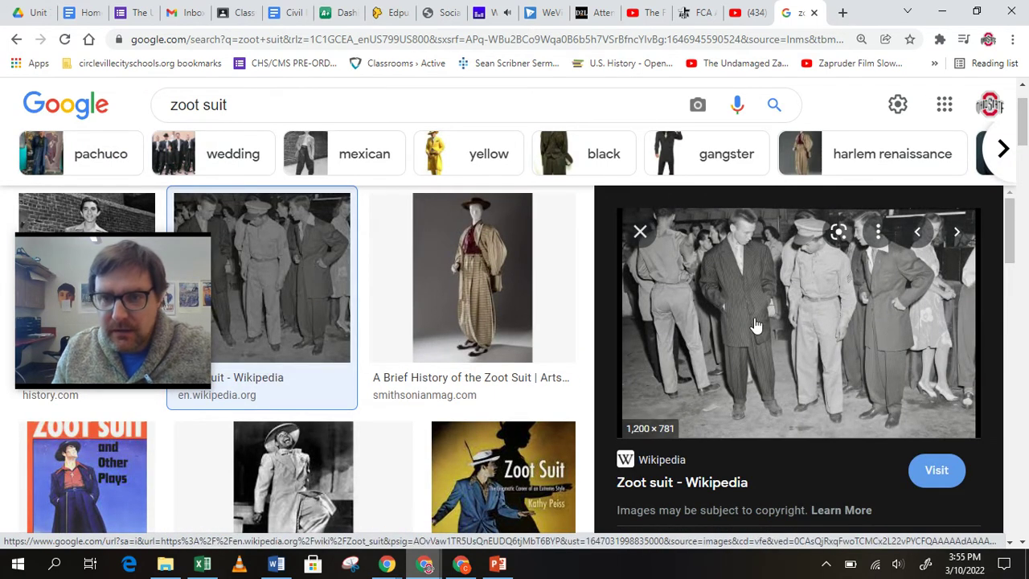
- Add 'riots against Mexican Americans wearing zoot suits' after 'bracero program,' in question 2
left_click(87, 13)
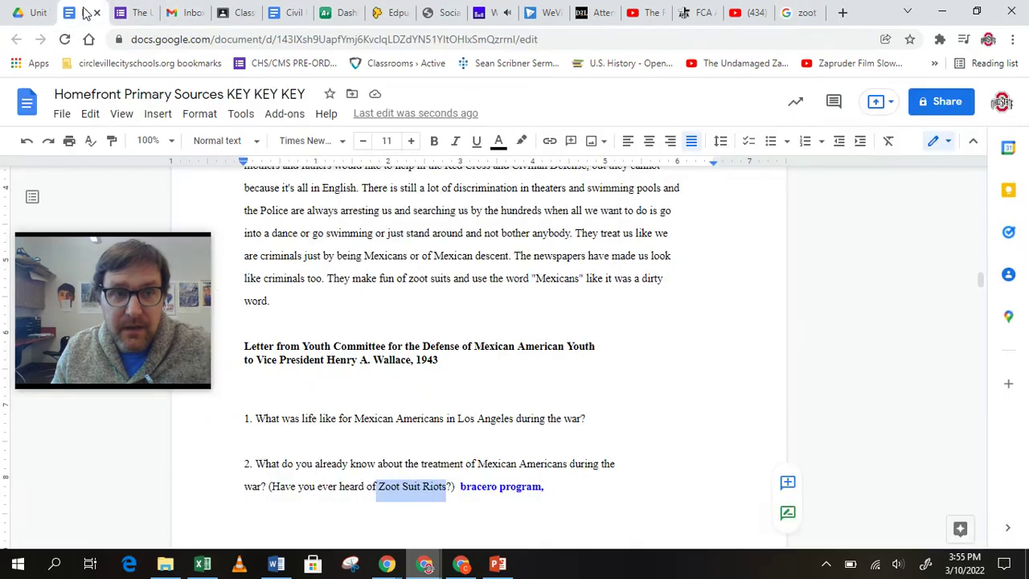
left_click(596, 419)
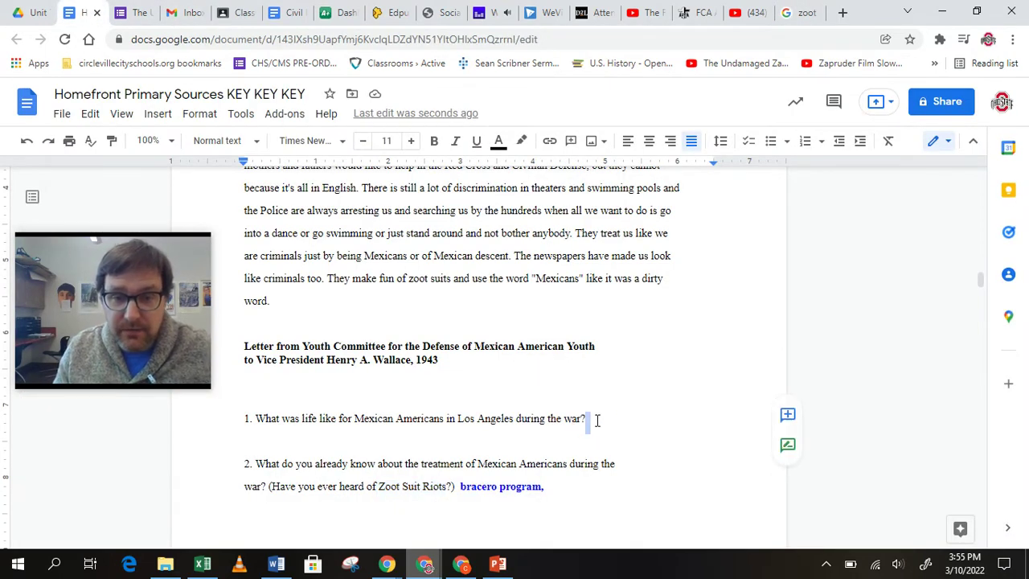
left_click(576, 485)
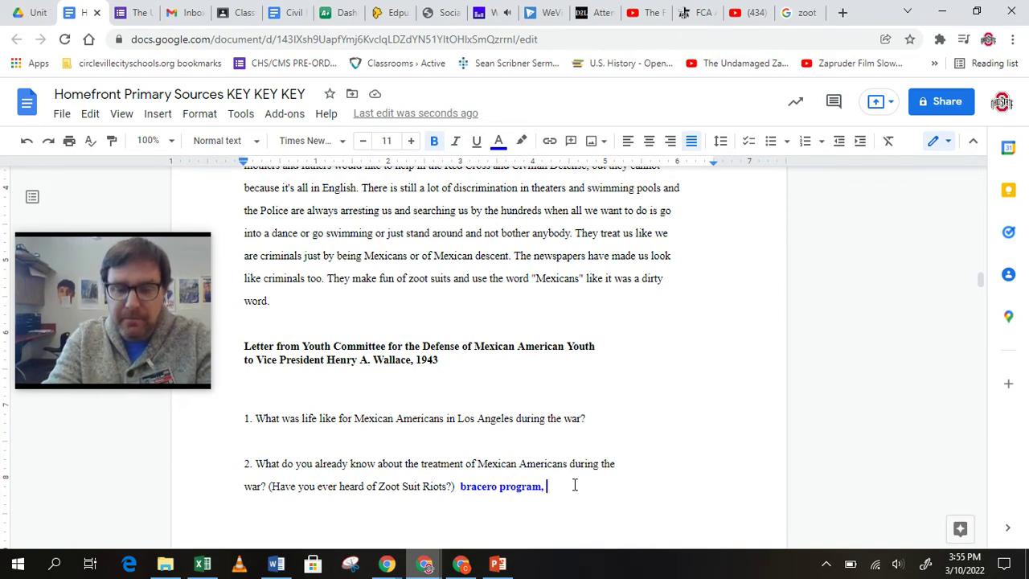
type("riots")
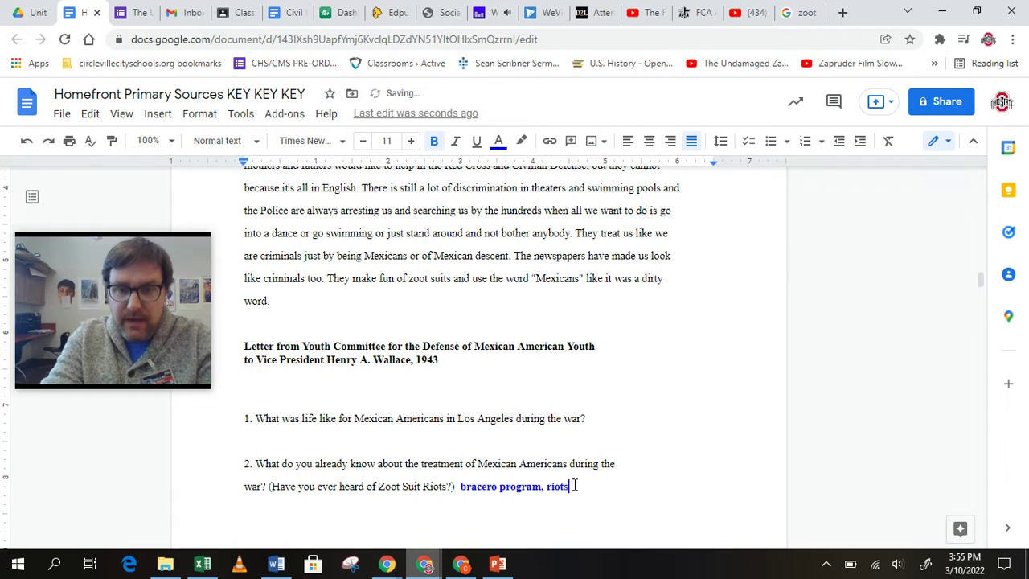
type(" against Mexic")
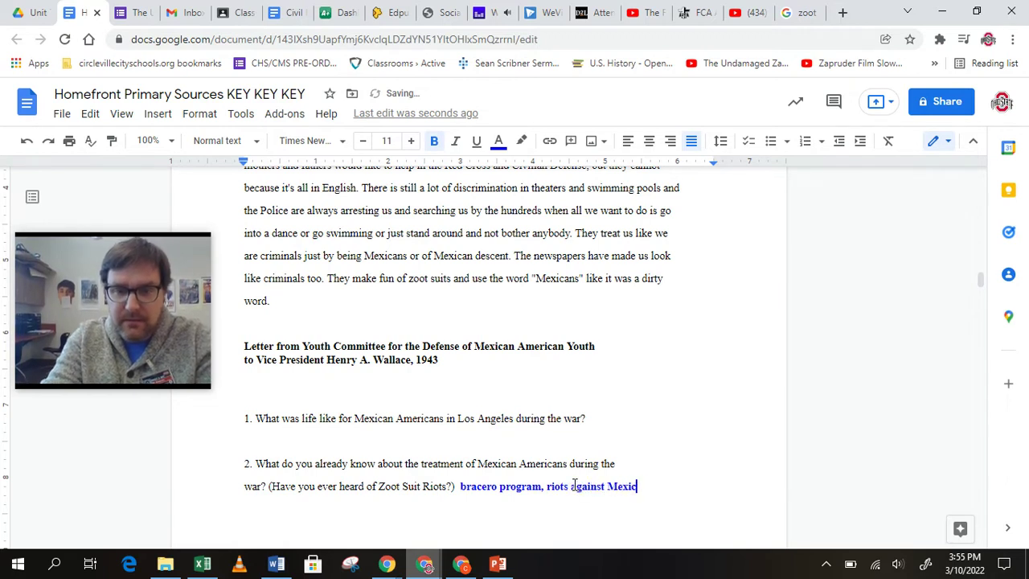
type("an Americans")
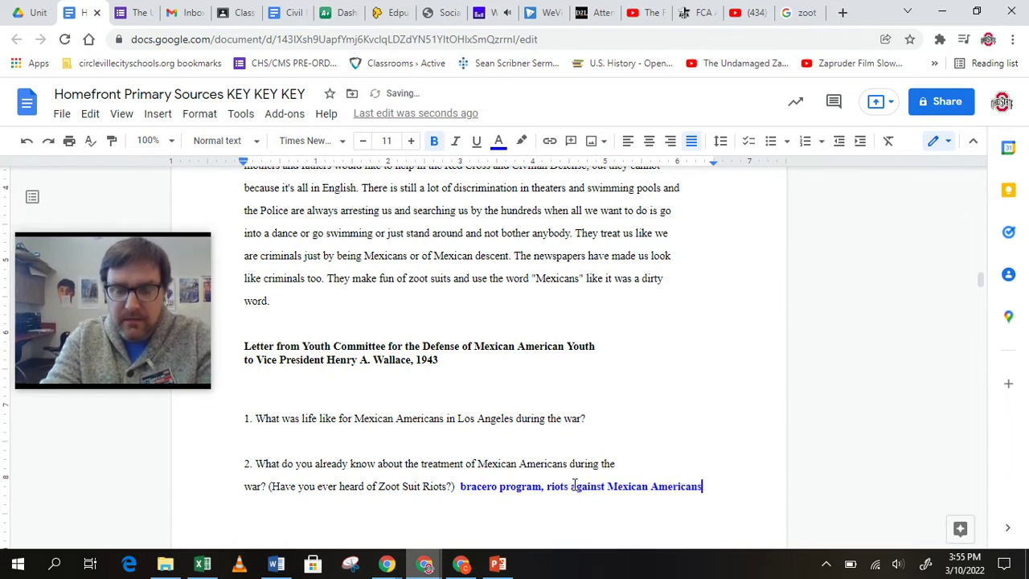
type(" wearing")
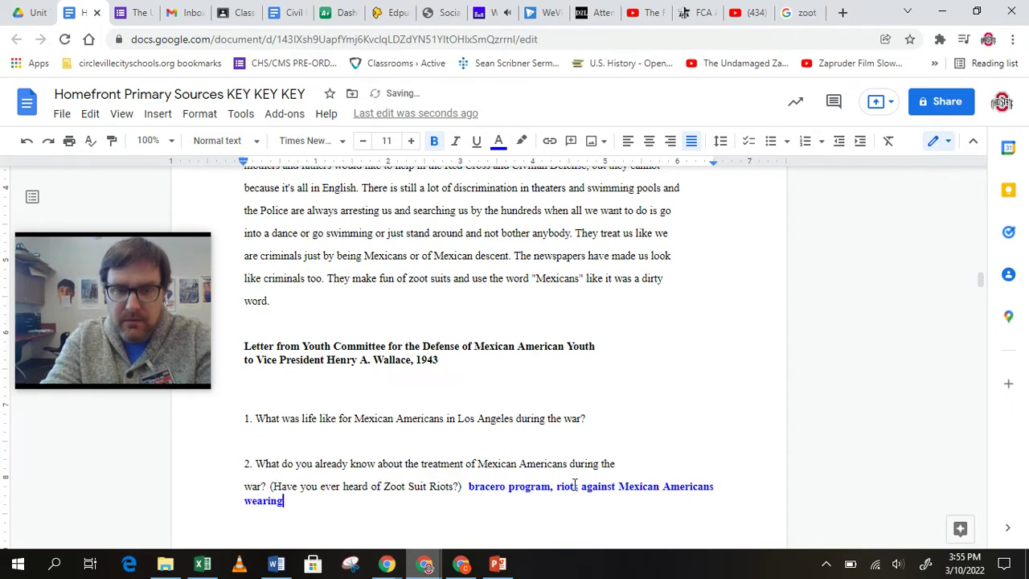
type(" zoot suits")
left_click(596, 417)
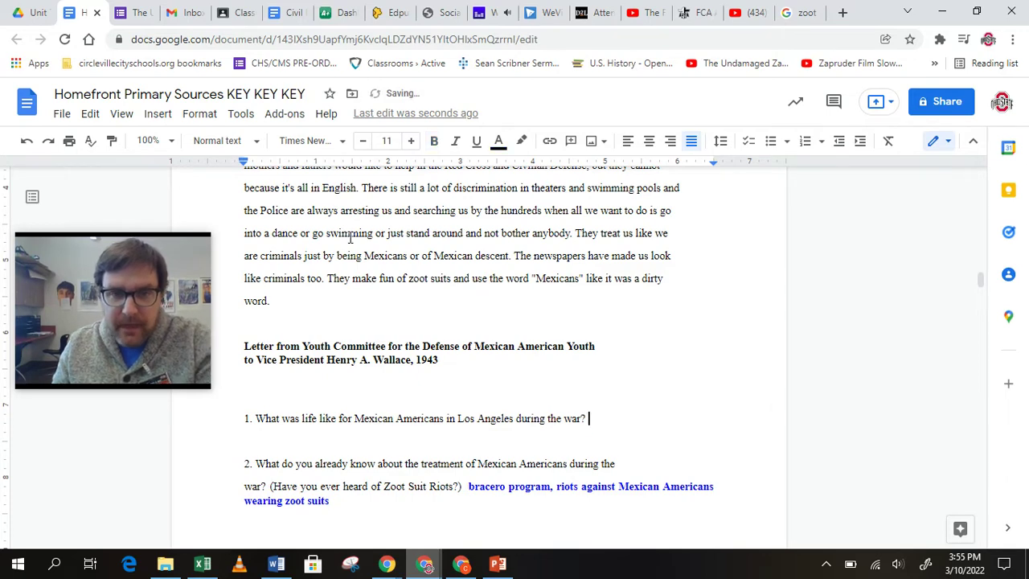
- Highlight the letter's sentence about boys working in Defense plants
scroll(353, 238, "up", 2)
left_click_drag(264, 203, 510, 452)
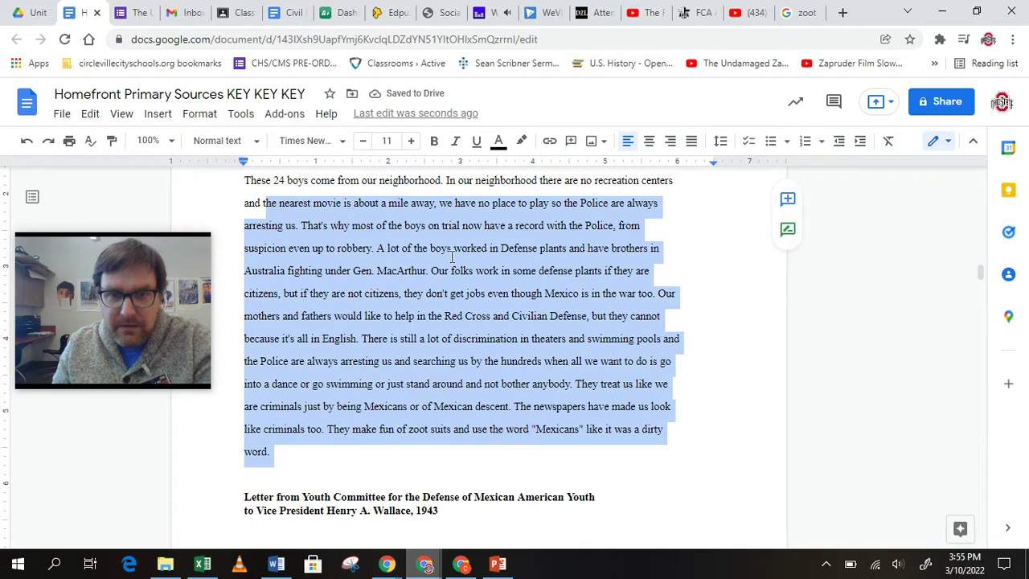
left_click(418, 247)
left_click_drag(376, 248, 428, 271)
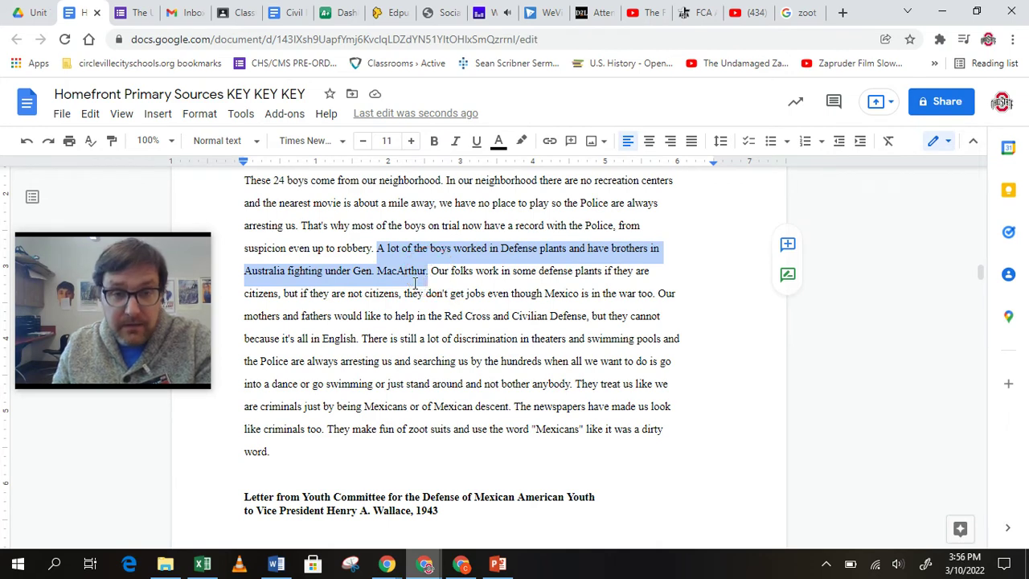
scroll(441, 323, "down", 1)
- Type 'mistreated by police' in bold blue after question 1 and point out the dance line
left_click(610, 496)
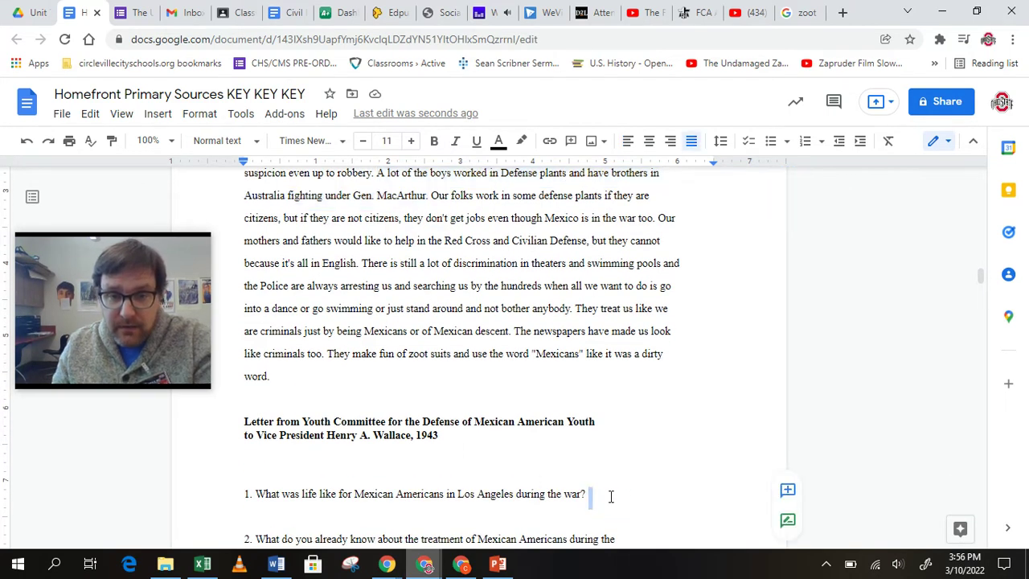
left_click(433, 143)
left_click(498, 143)
left_click(622, 236)
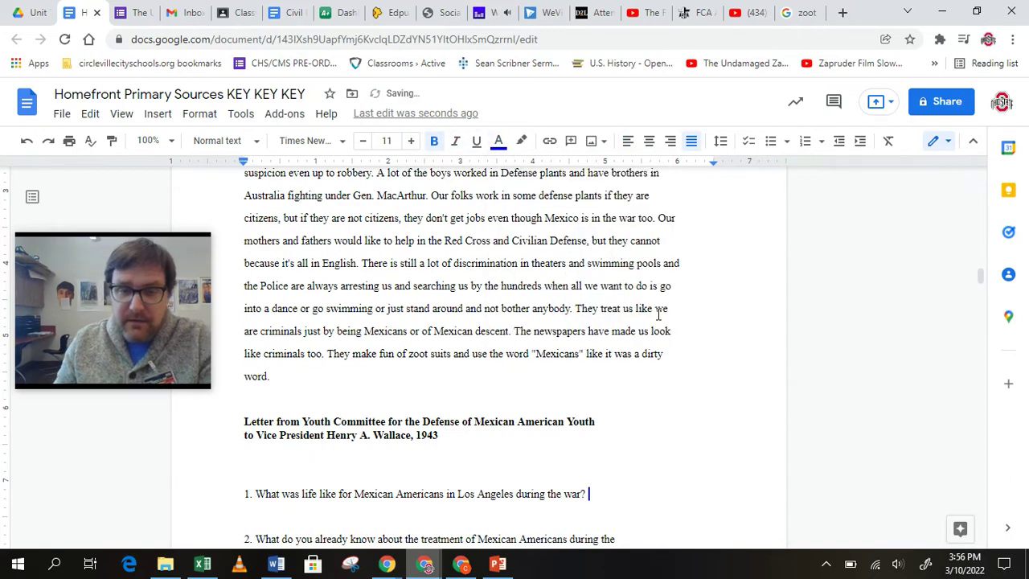
type("mistreated by police")
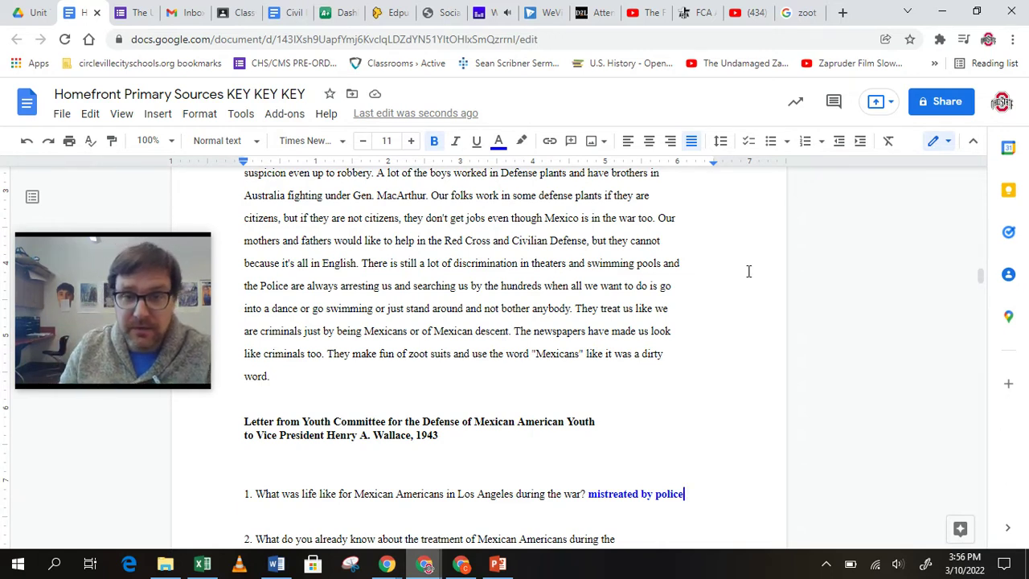
left_click_drag(565, 287, 585, 310)
left_click(473, 354)
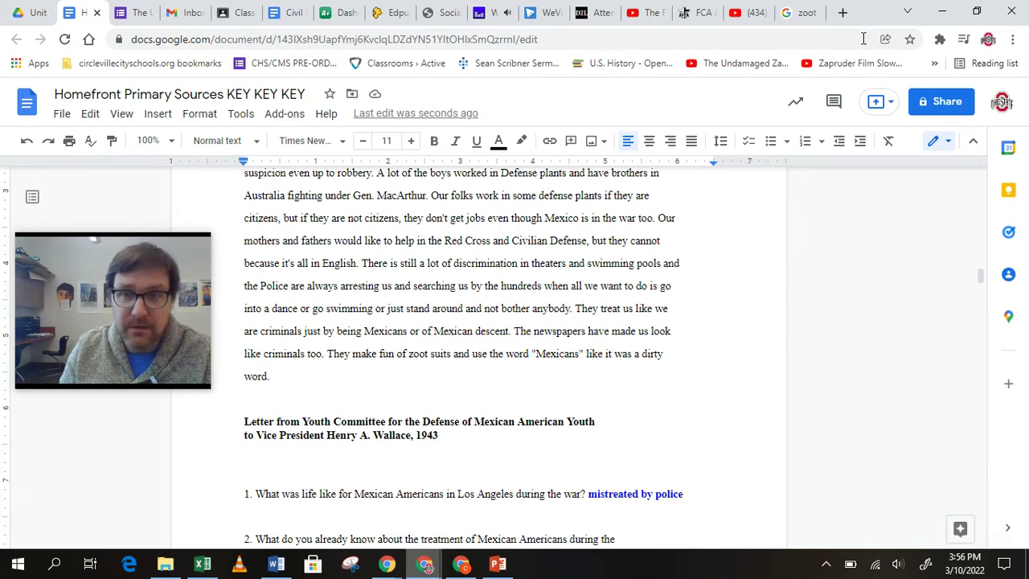
- Pause the Screencastify recording and place the cursor after the Document 4 rationing question
left_click(940, 40)
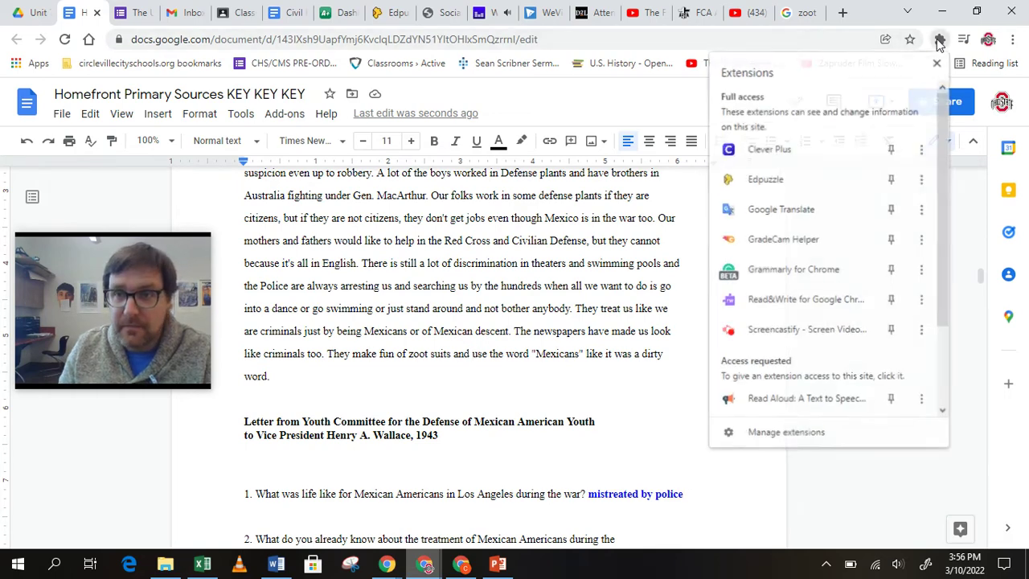
left_click(764, 329)
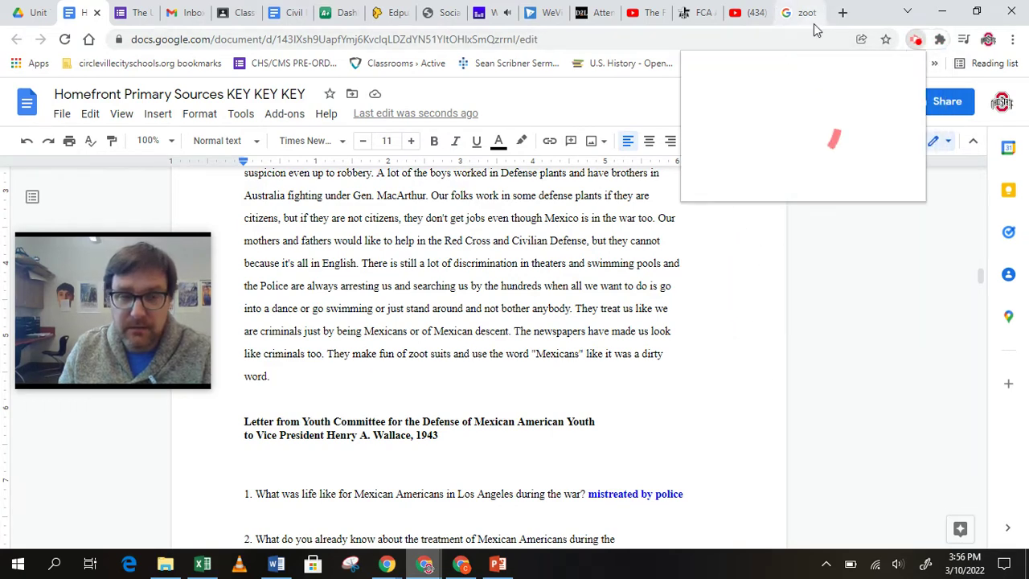
left_click(827, 200)
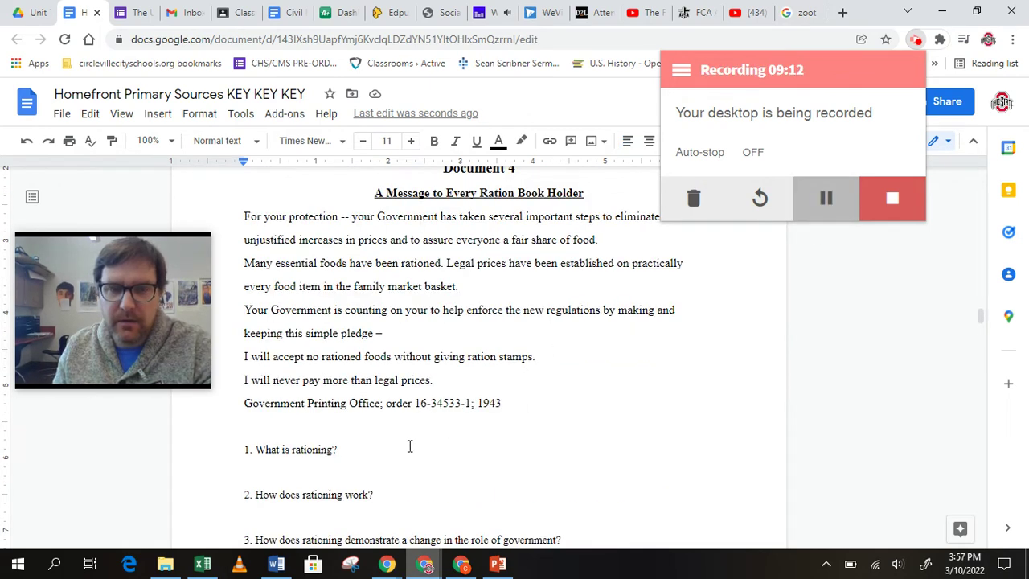
left_click(409, 447)
- Answer rationing question 1 with 'only use a little bit' in bold blue
left_click(434, 142)
left_click(499, 141)
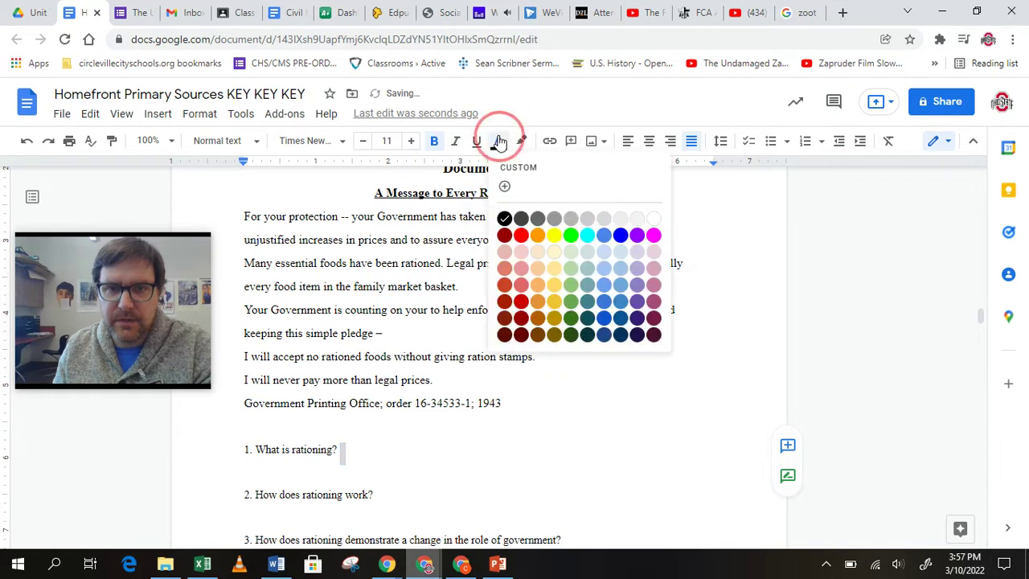
left_click(621, 234)
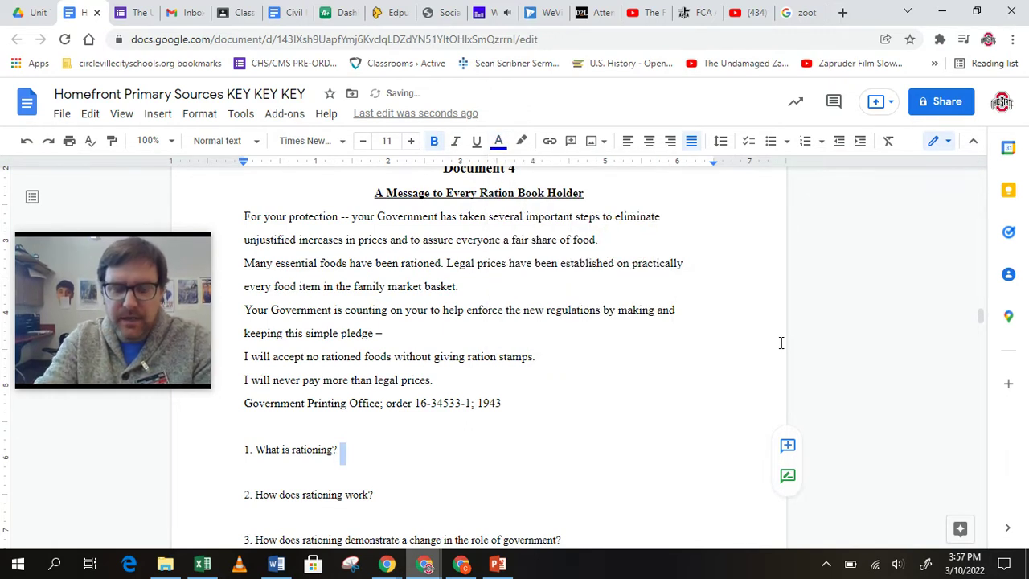
type("only use a l")
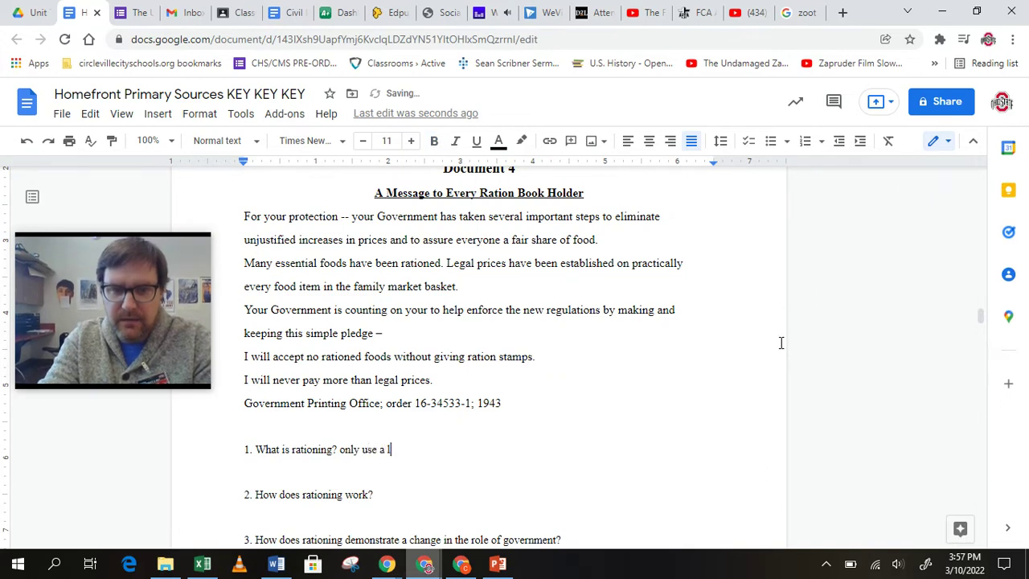
type("ittle bit")
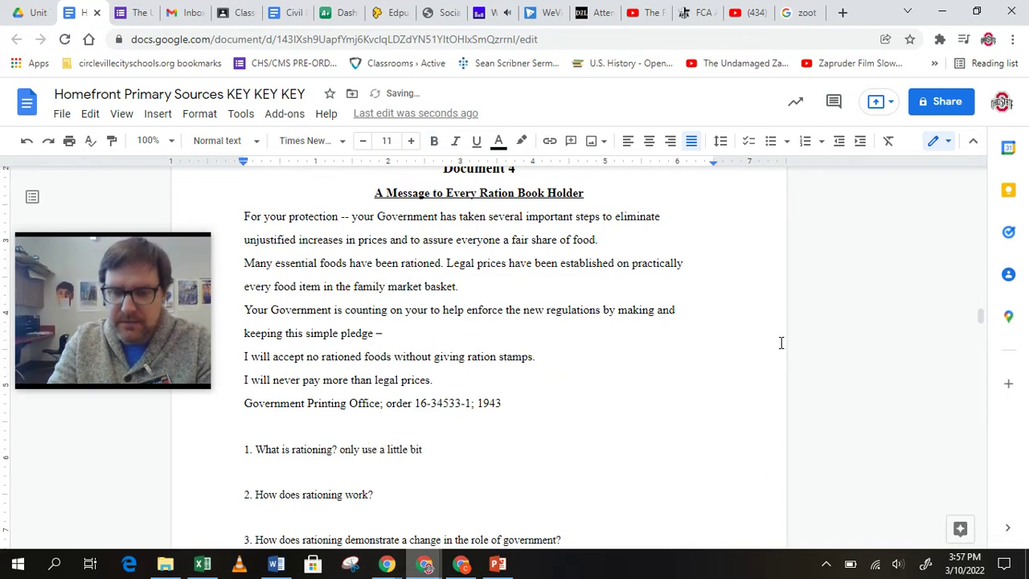
key("shift+Left")
key("shift+Left")
key("shift+Left")
key("shift+Left")
key("shift+Left")
key("shift+Left")
key("shift+Left")
key("shift+Left")
key("shift+Left")
key("shift+Left")
key("shift+Left")
key("shift+Left")
key("shift+Left")
key("shift+Left")
key("shift+Left")
key("shift+Left")
key("shift+Left")
key("shift+Left")
key("shift+Left")
key("shift+Left")
key("shift+Right")
left_click(433, 144)
left_click(499, 142)
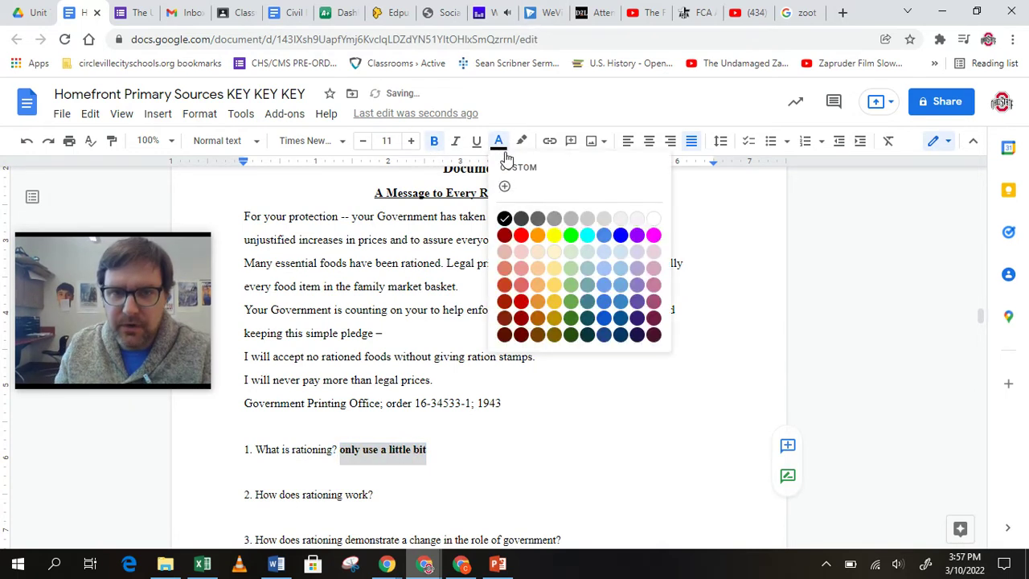
left_click(620, 234)
- Answer question 2 in bold blue: 'government only allowed you to buy certain amount of certain materials'
left_click(404, 491)
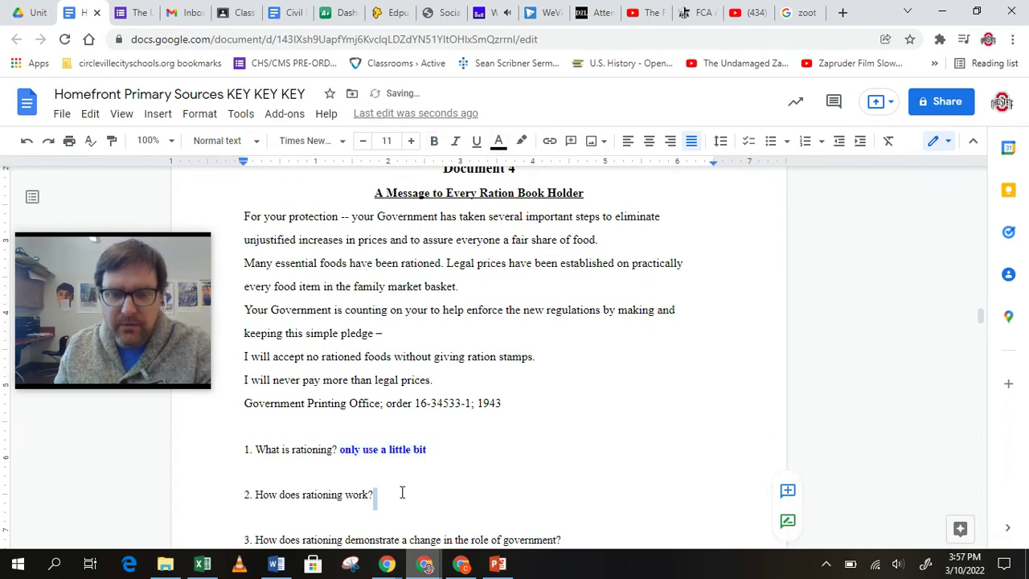
left_click(436, 141)
left_click(499, 142)
left_click(618, 236)
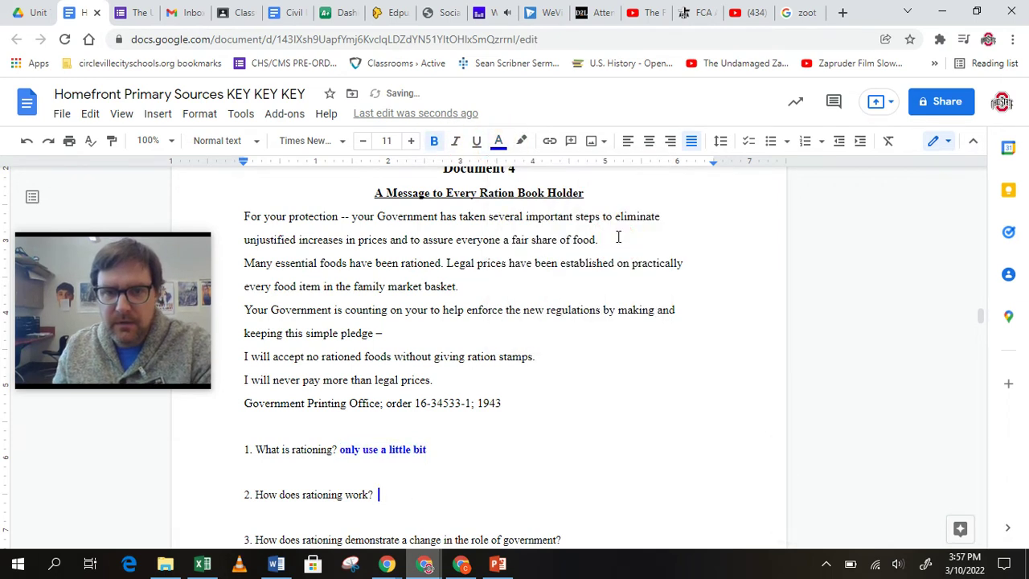
type("government ")
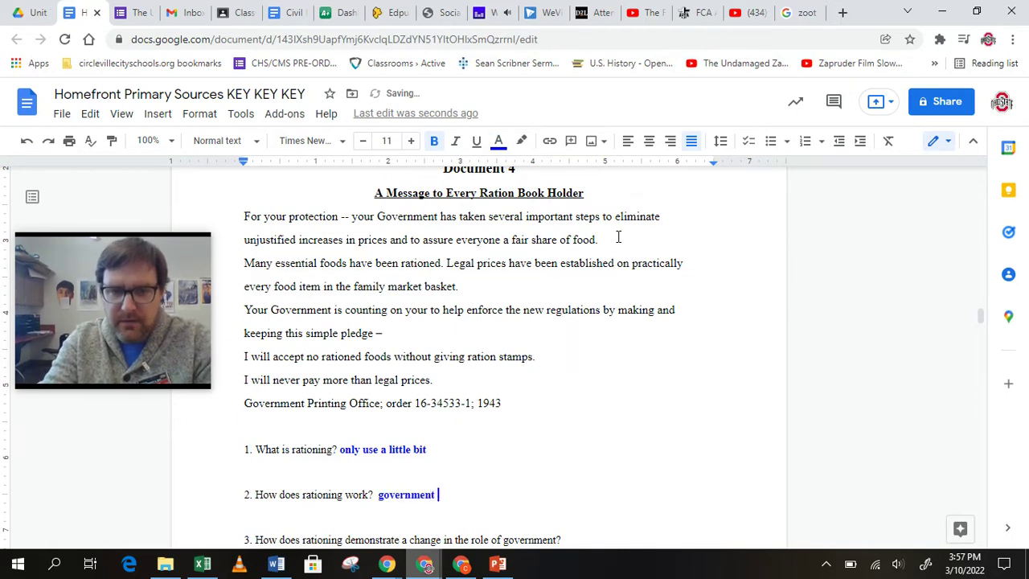
type("only all")
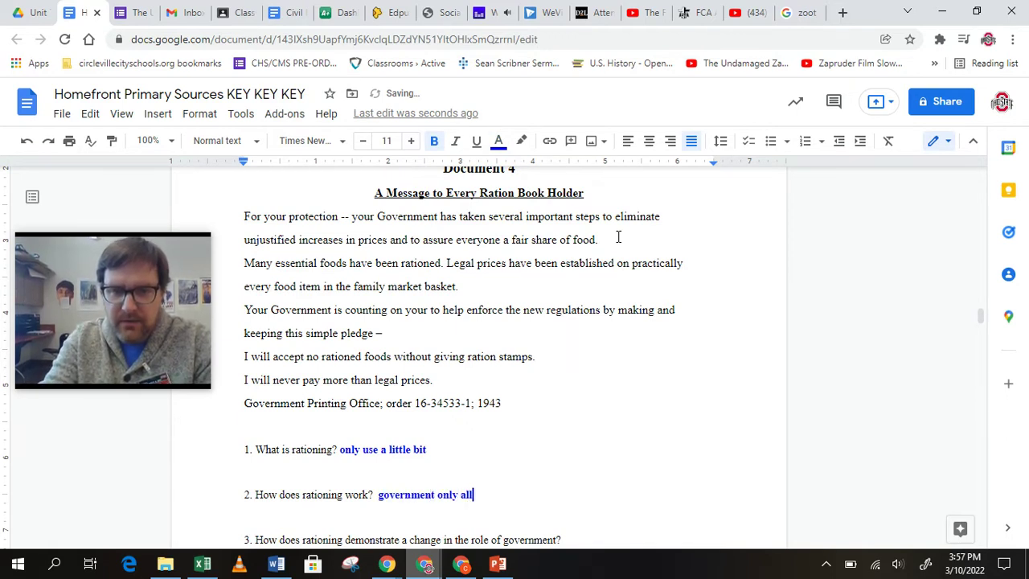
type("owed you to buy certain")
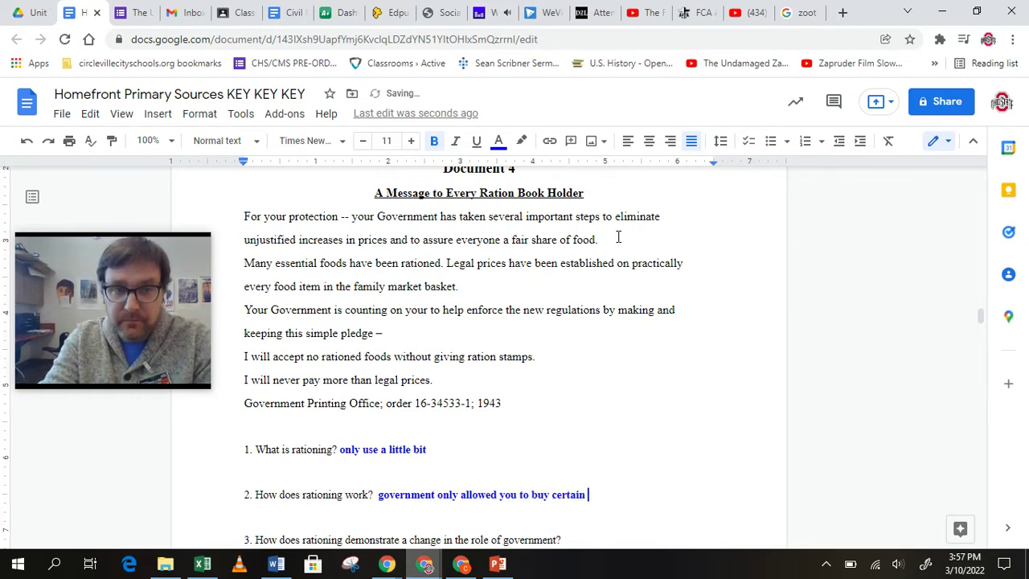
type(" amount of certain materials")
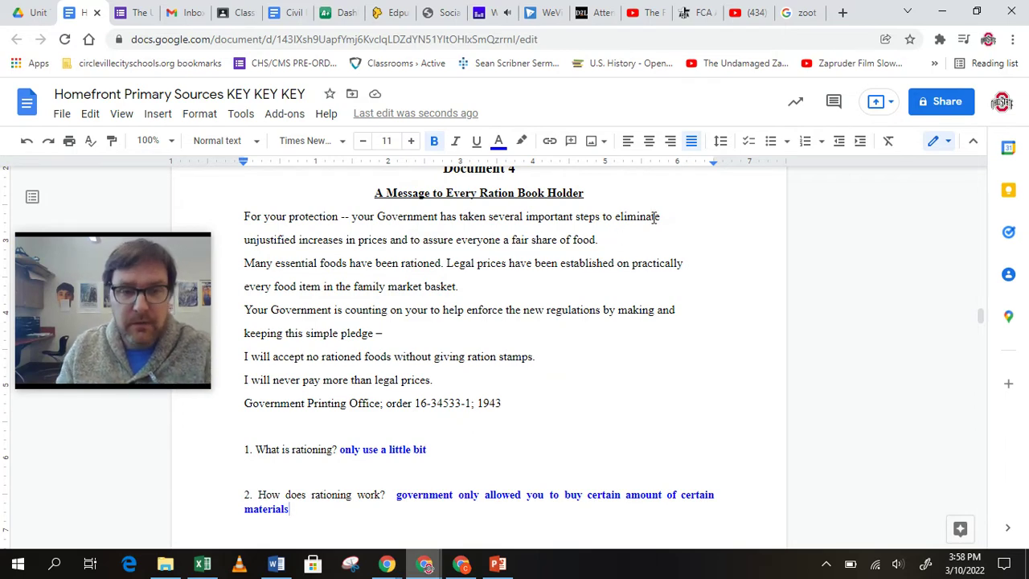
scroll(451, 355, "down", 2)
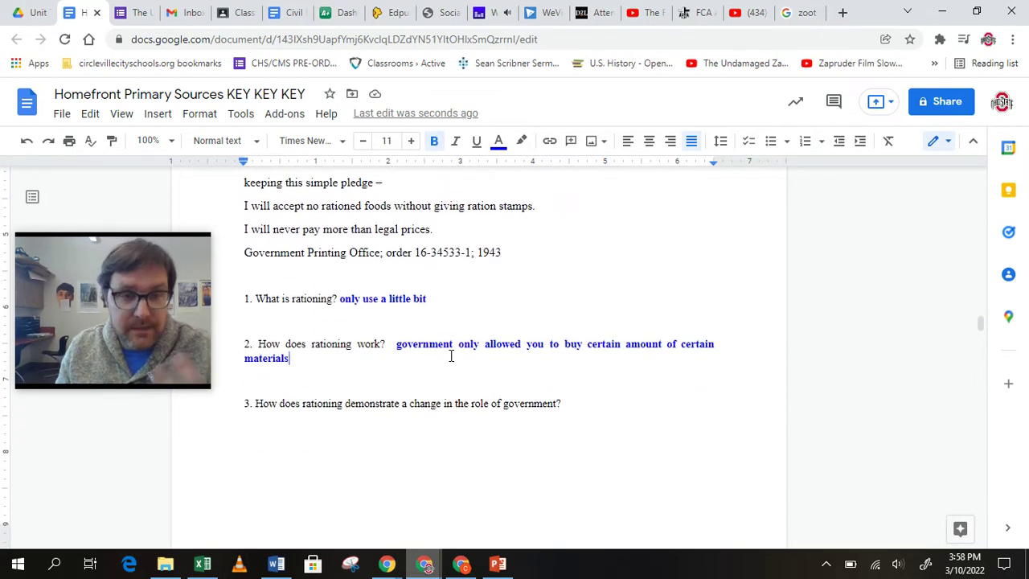
double_click(600, 405)
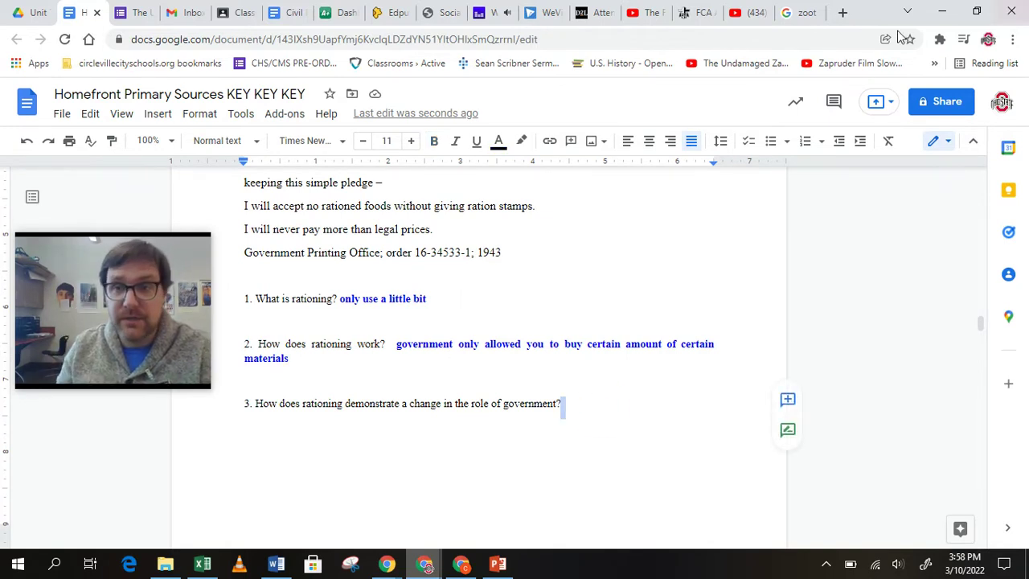
- Search the web for 'wwii ration cake recipe' and open the WWII Ration White Cake recipe
left_click(840, 16)
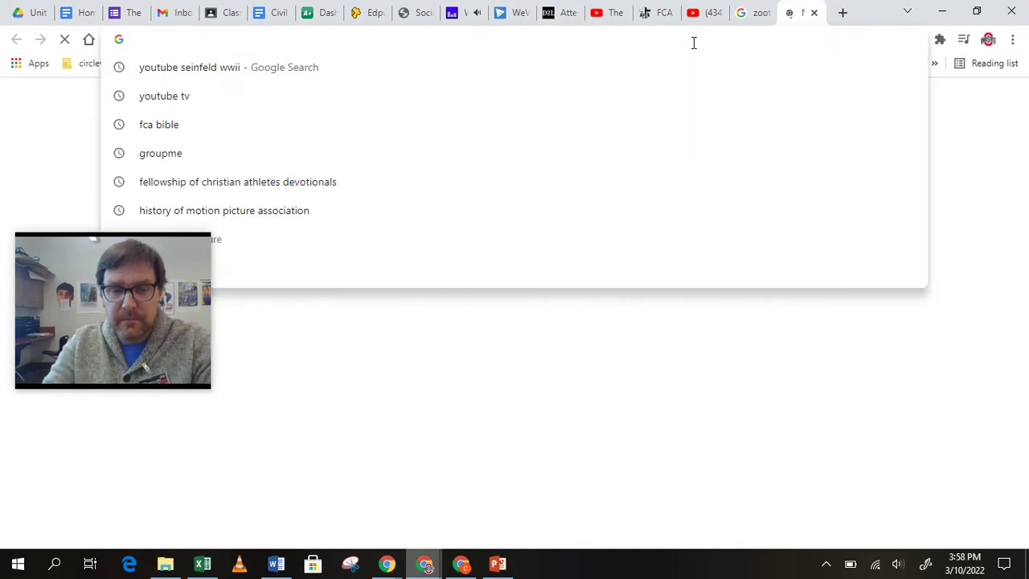
type("wwii ratio")
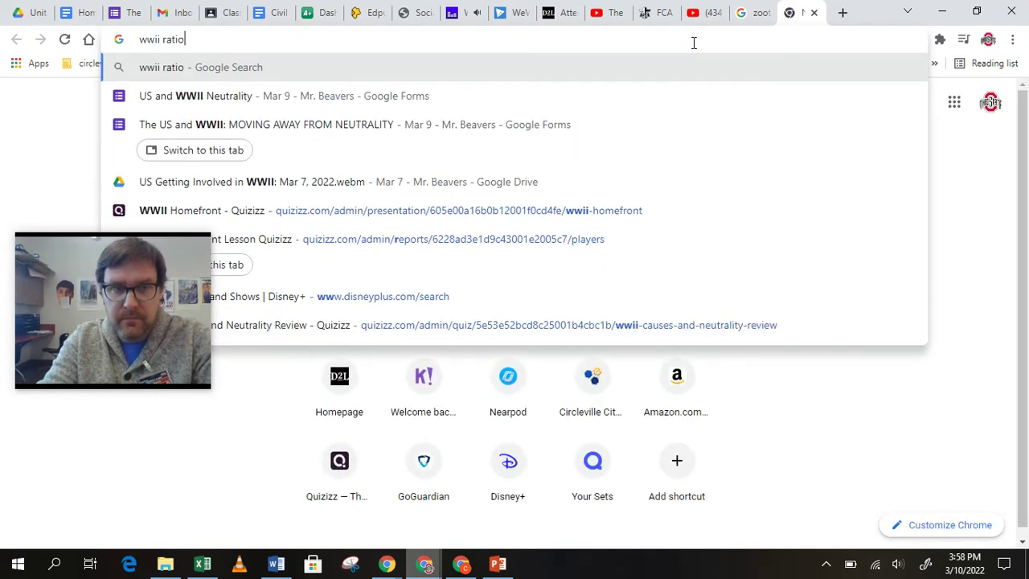
type("n cake recipe")
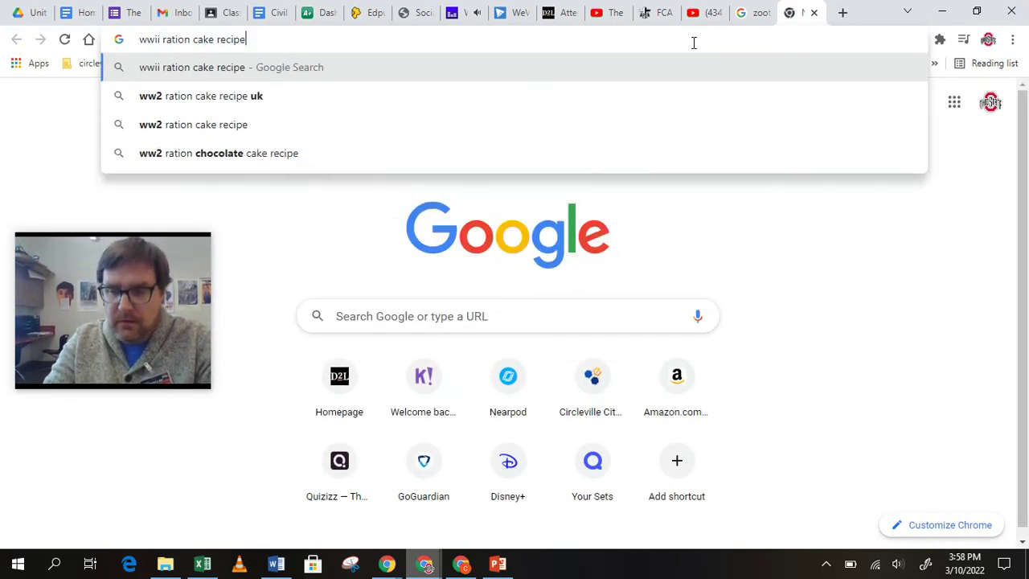
key("Return")
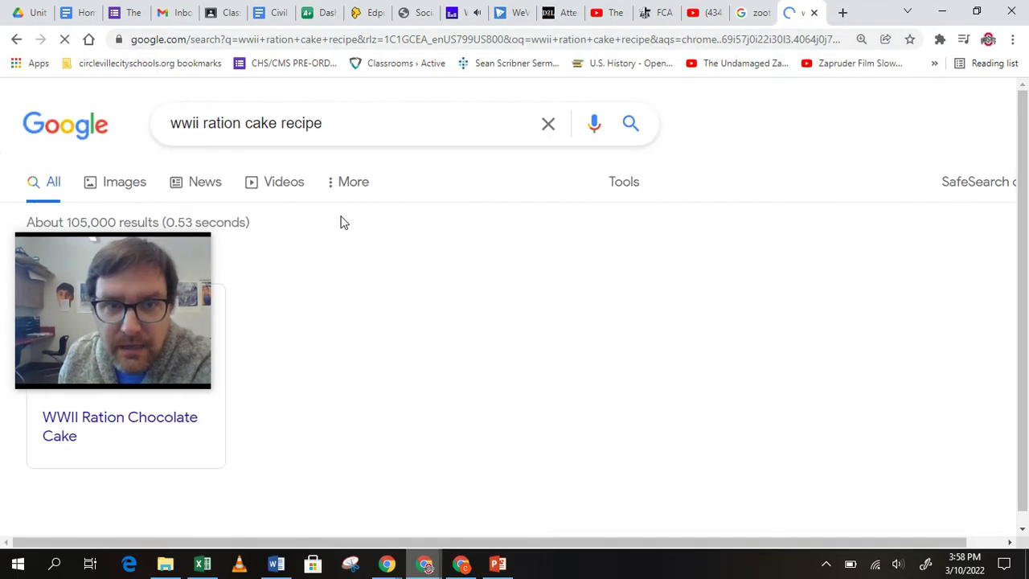
left_click_drag(133, 283, 144, 172)
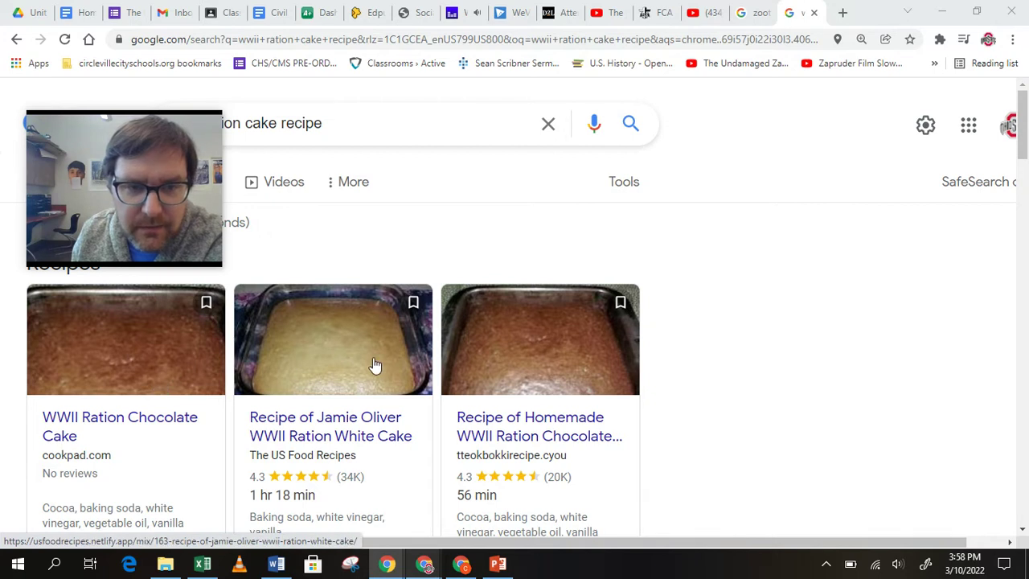
left_click(313, 357)
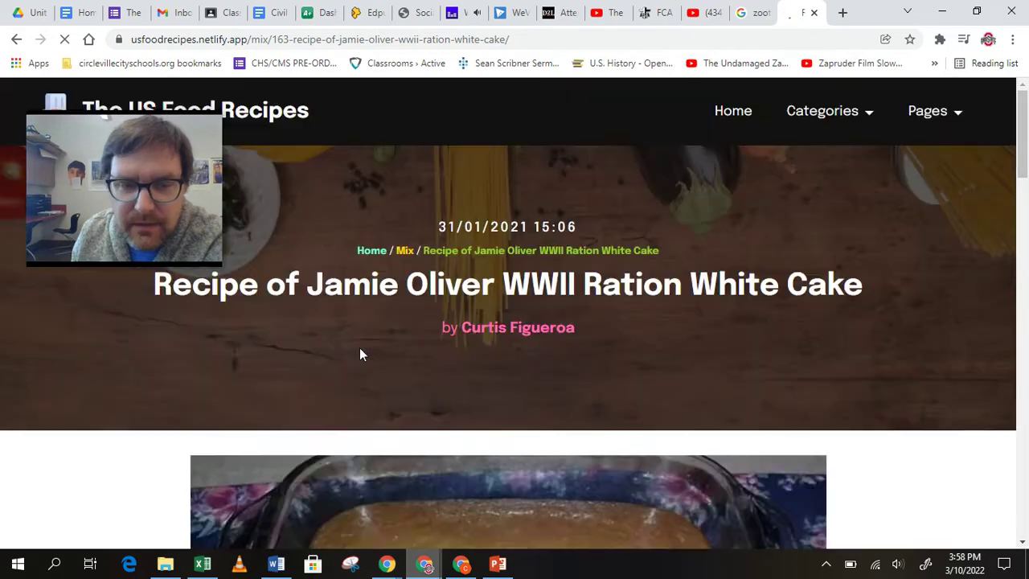
- Dismiss the pop-up ad on the recipe and close the blank redirect tab it opened
scroll(477, 337, "down", 3)
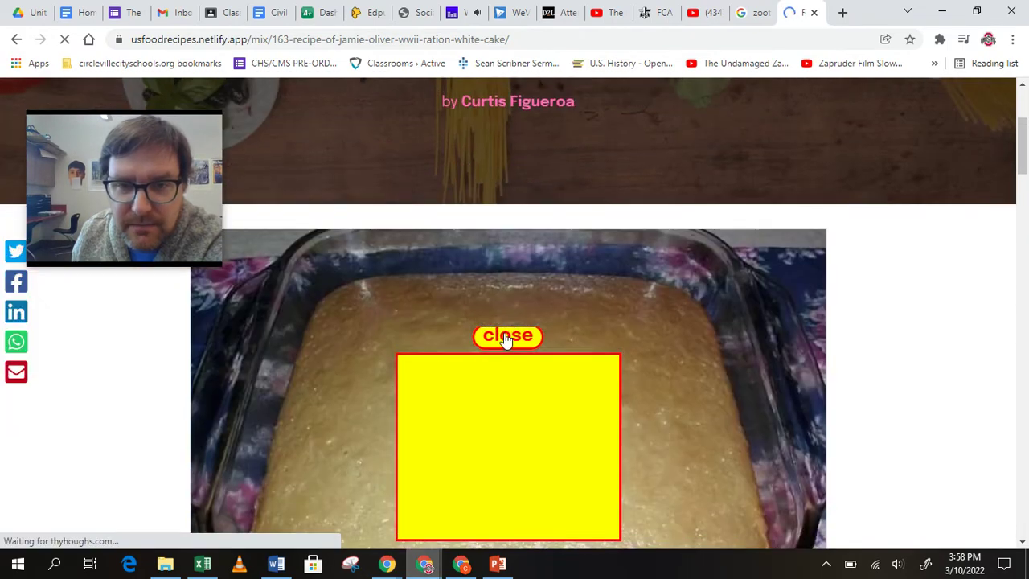
left_click(506, 336)
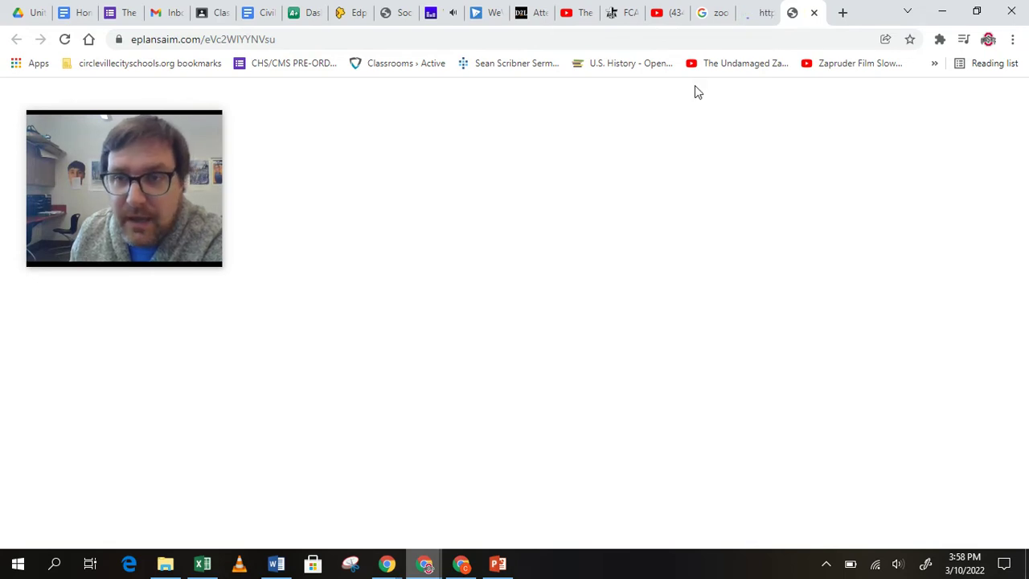
left_click(760, 13)
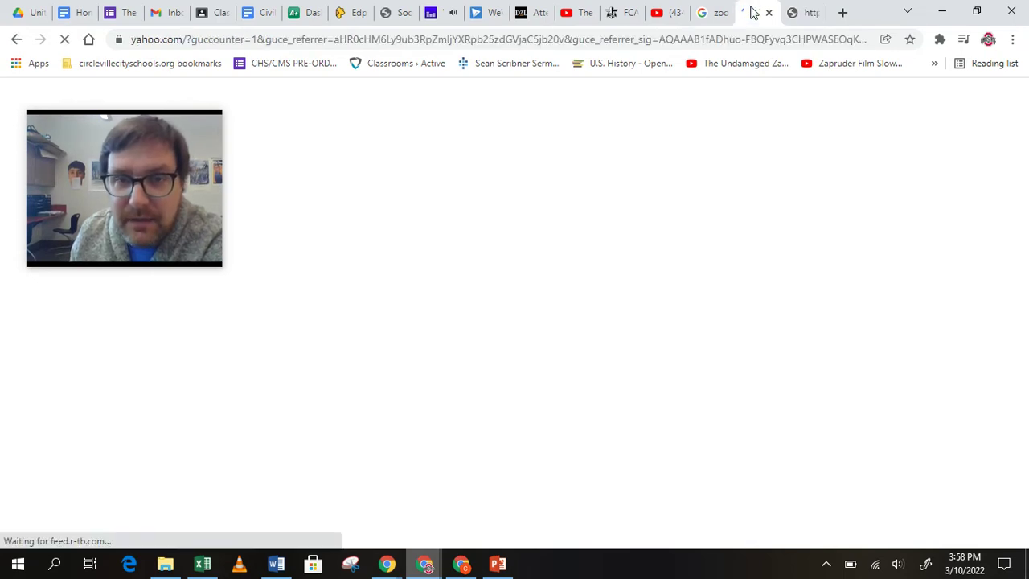
left_click(796, 13)
mouse_move(28, 181)
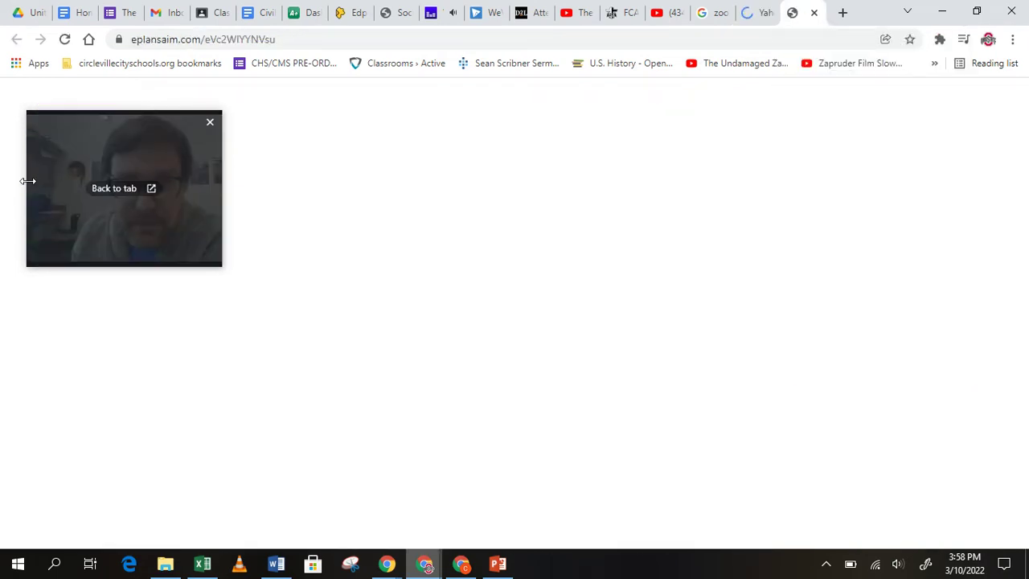
mouse_move(218, 264)
left_mouse_down()
mouse_move(361, 361)
mouse_move(191, 257)
mouse_move(445, 431)
mouse_move(225, 259)
mouse_move(496, 425)
mouse_move(222, 256)
left_mouse_up()
left_click(760, 13)
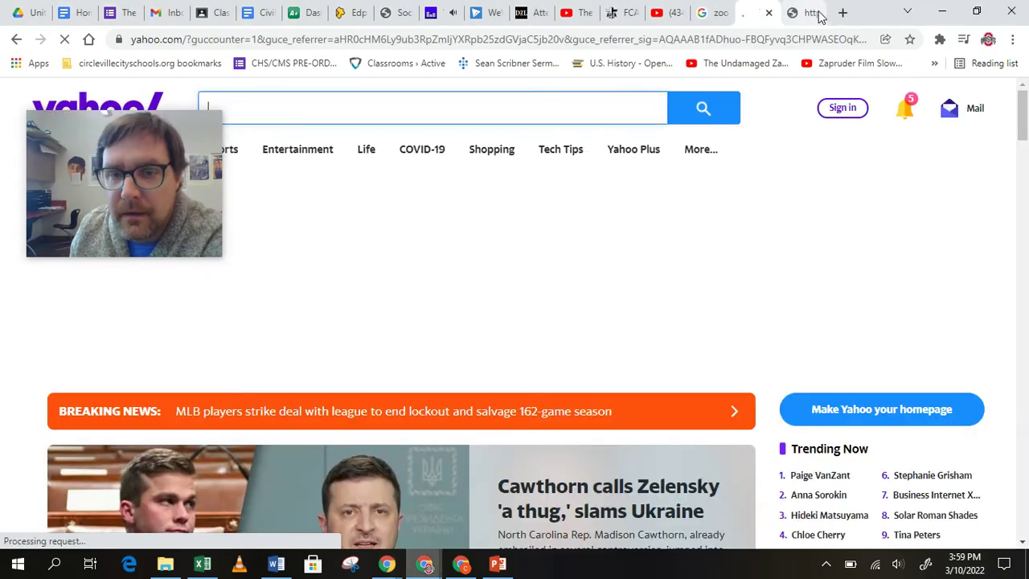
left_click(804, 14)
left_click(815, 13)
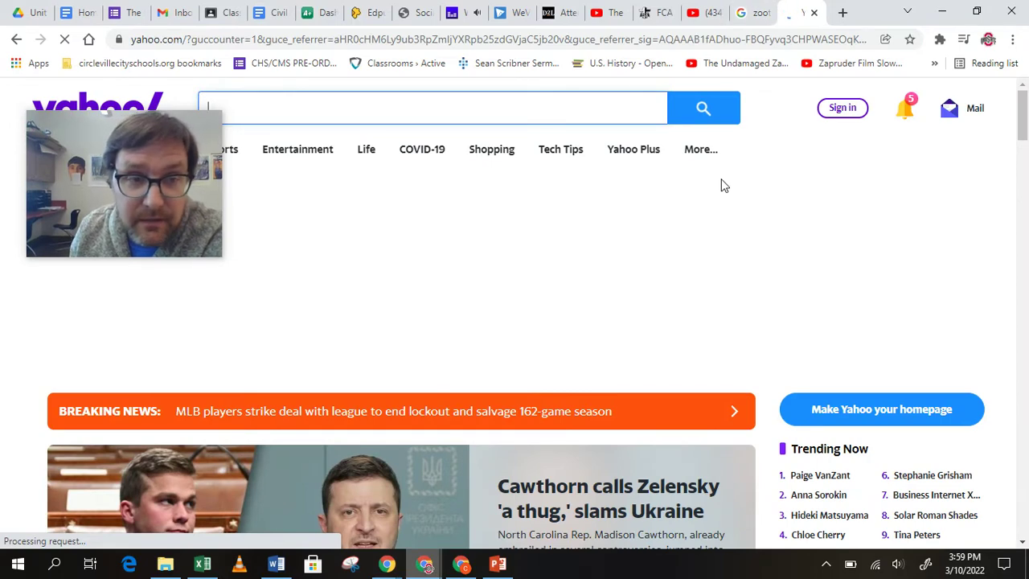
- Close the Yahoo tab and type 'this is goverenment getting more powerful!!!' in bold blue after question 3
left_click(814, 13)
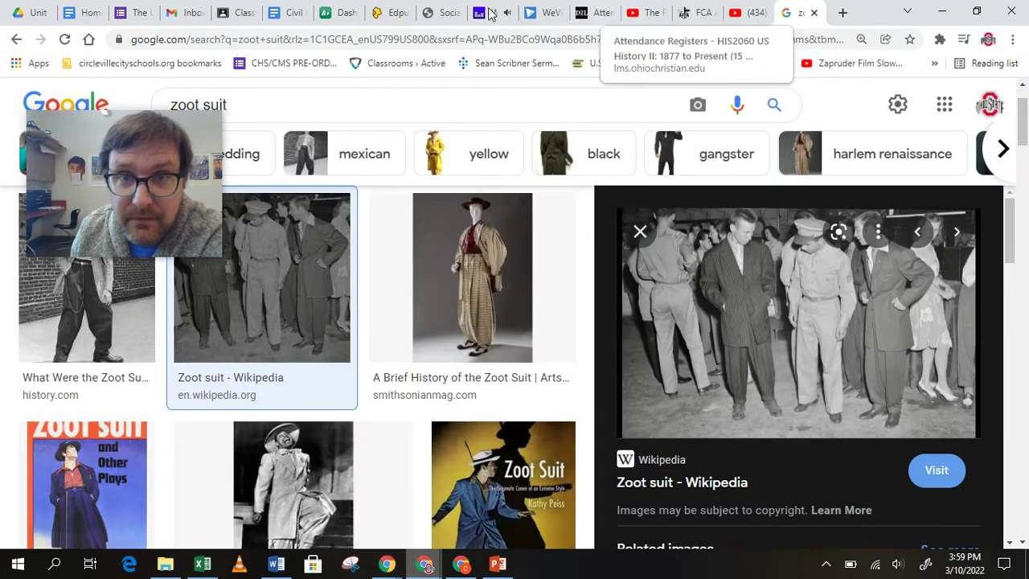
left_click(80, 13)
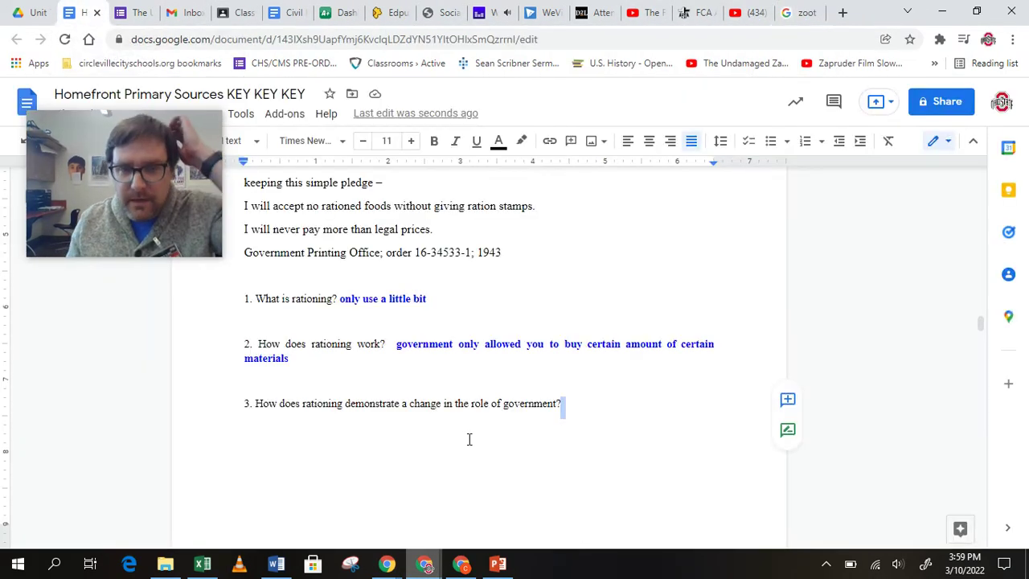
left_click(596, 405)
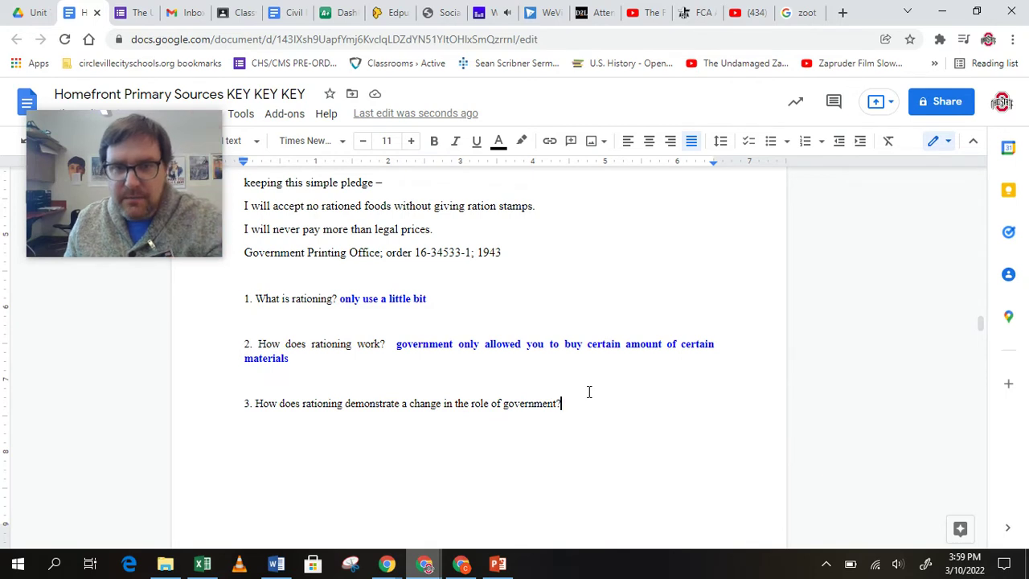
left_click(434, 140)
left_click(498, 142)
left_click(621, 233)
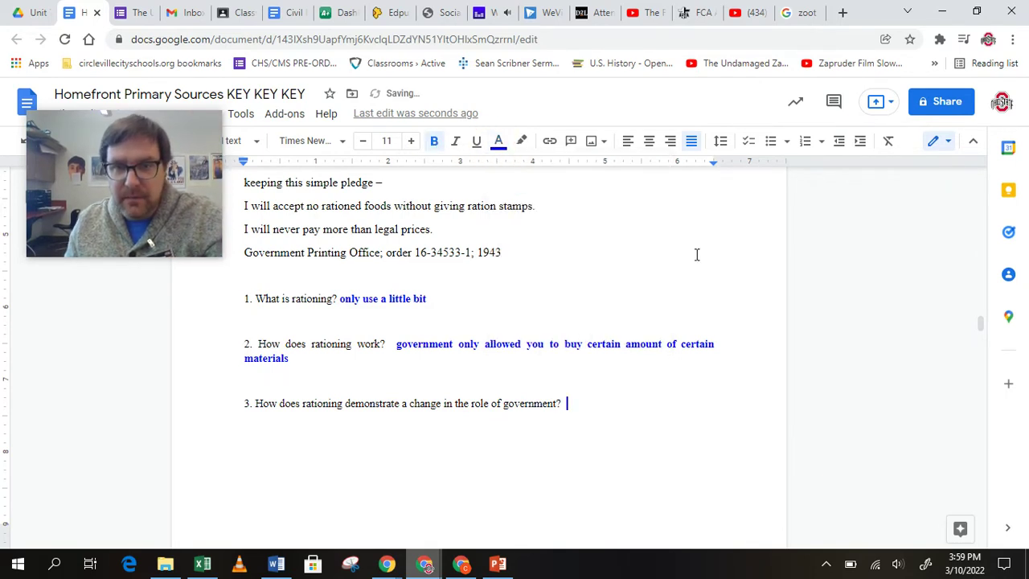
type("this is goverenme")
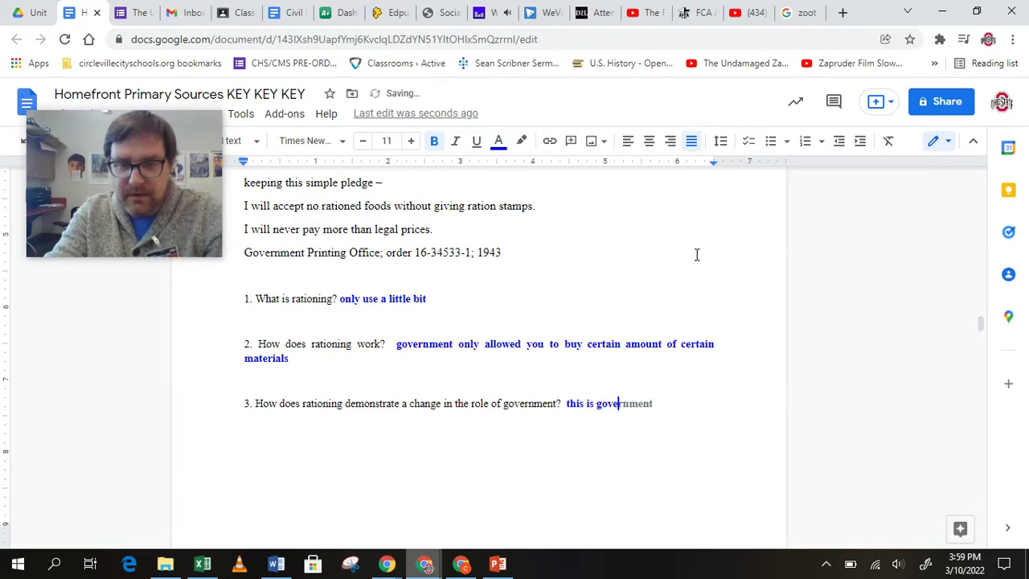
type("nt ge")
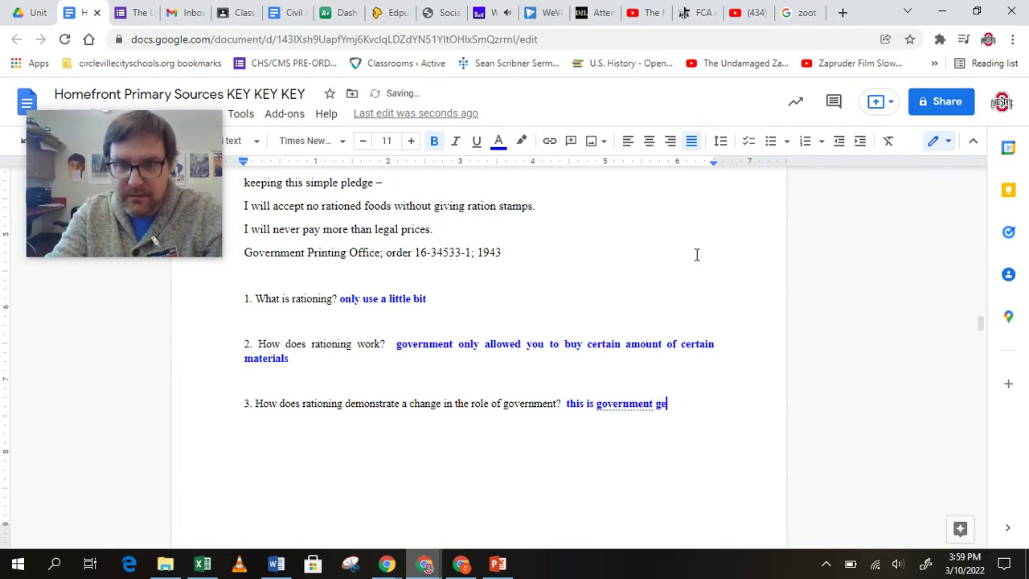
type("tting more pow")
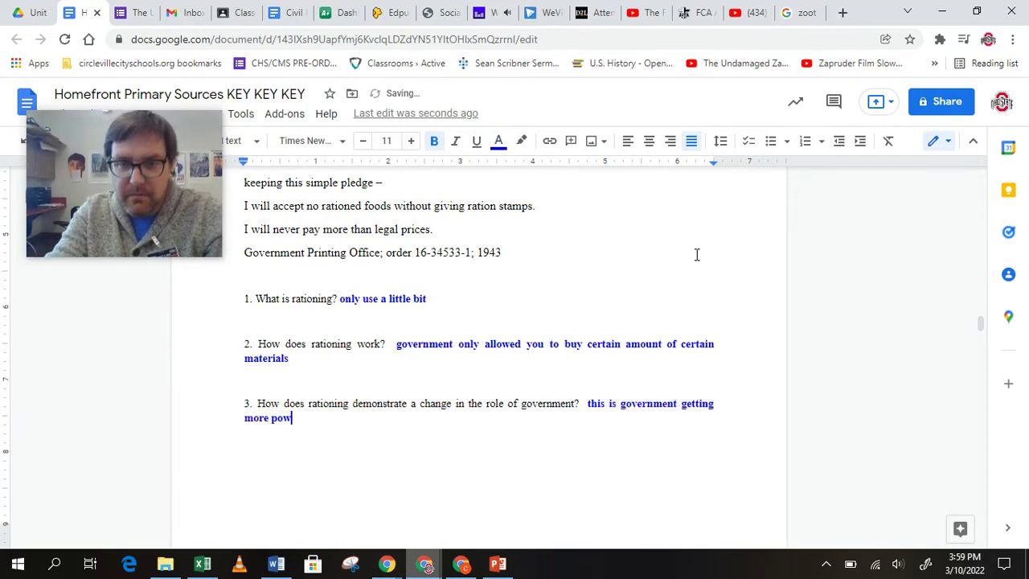
type("erful!!!")
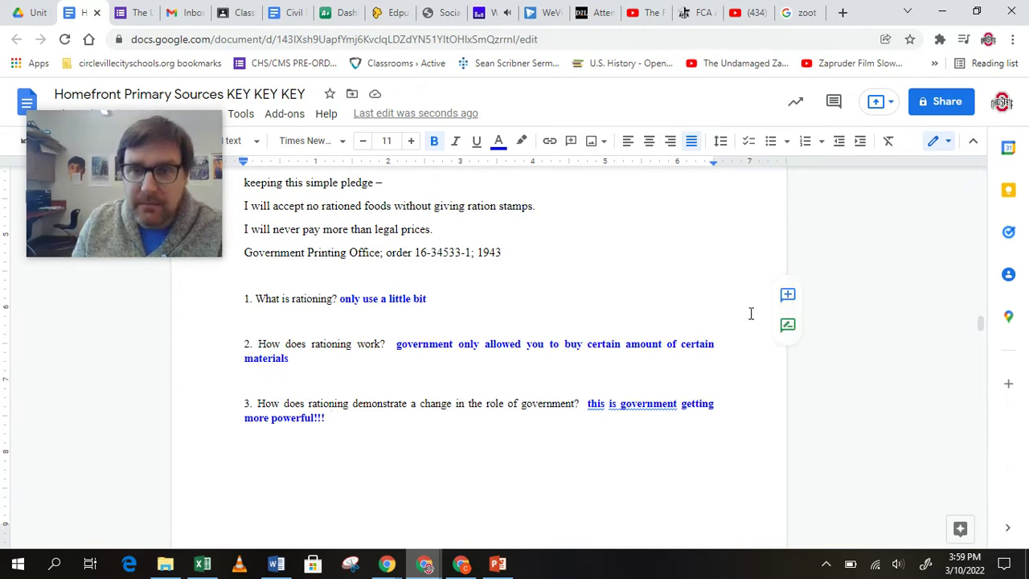
- Pause Screencastify again and place the cursor after the first Document 5 question
scroll(749, 313, "down", 15)
scroll(752, 314, "up", 1)
scroll(749, 313, "up", 1)
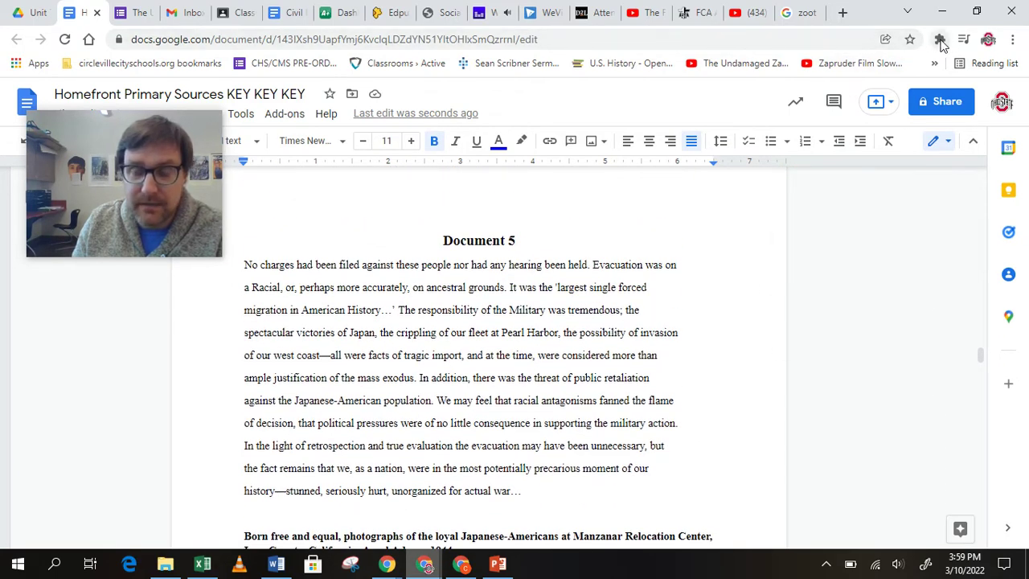
left_click(940, 44)
left_click(812, 335)
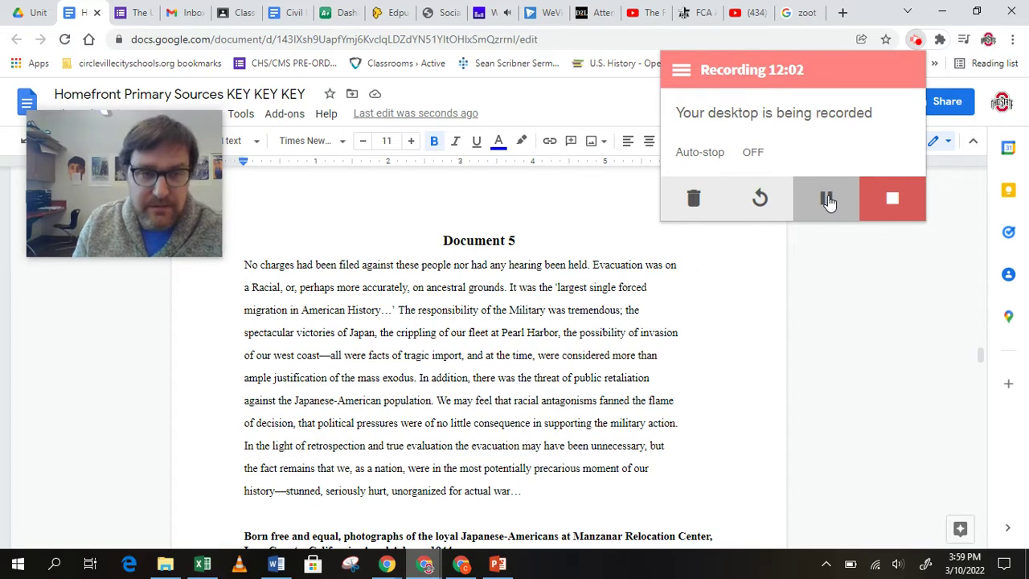
left_click(829, 201)
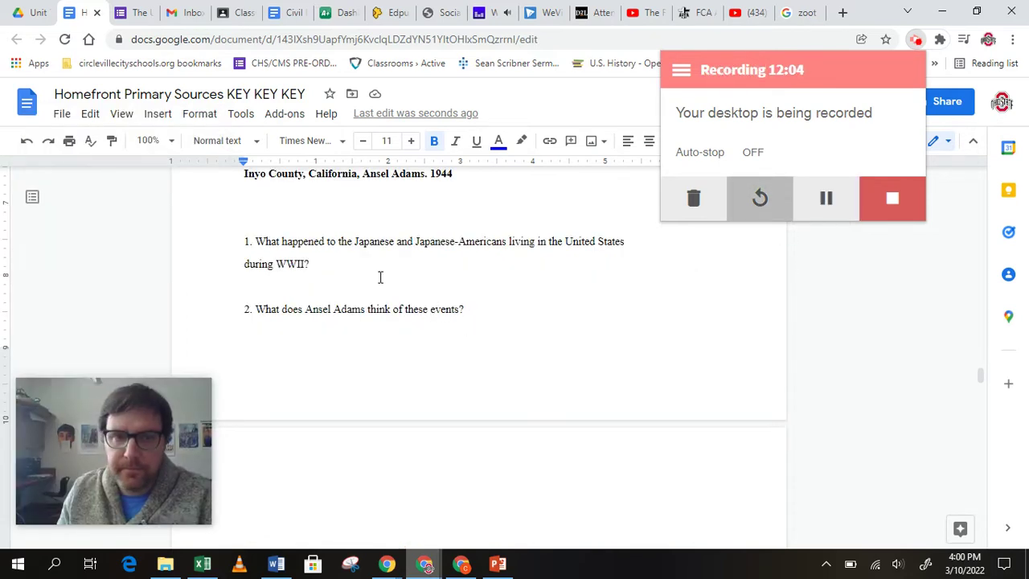
left_click(380, 267)
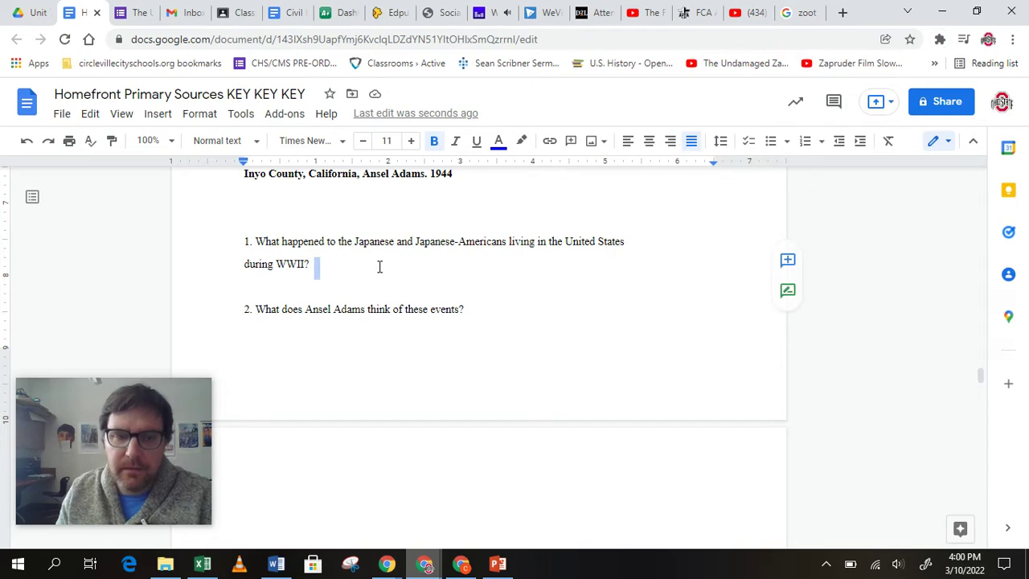
left_click(377, 268)
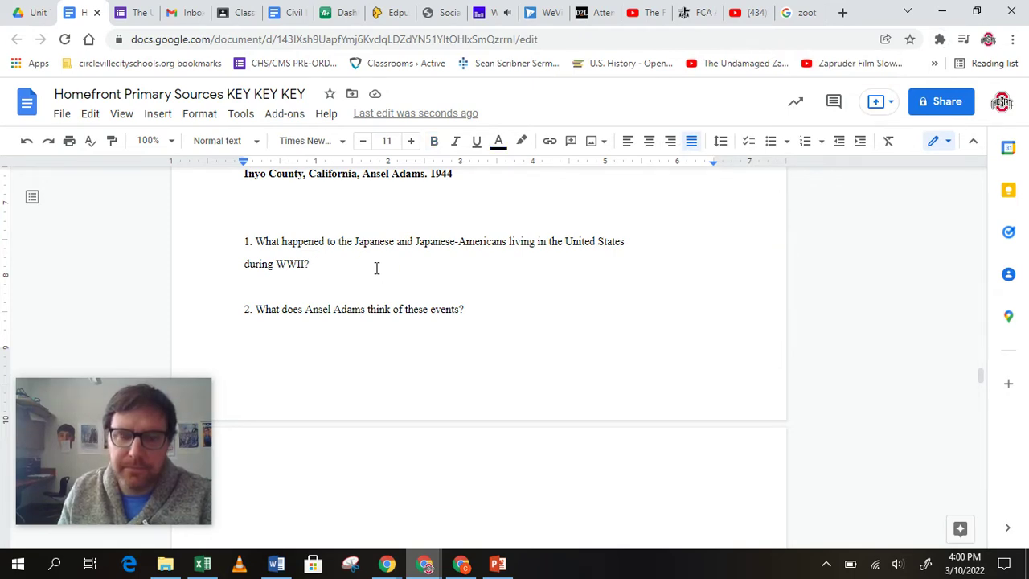
scroll(293, 241, "up", 5)
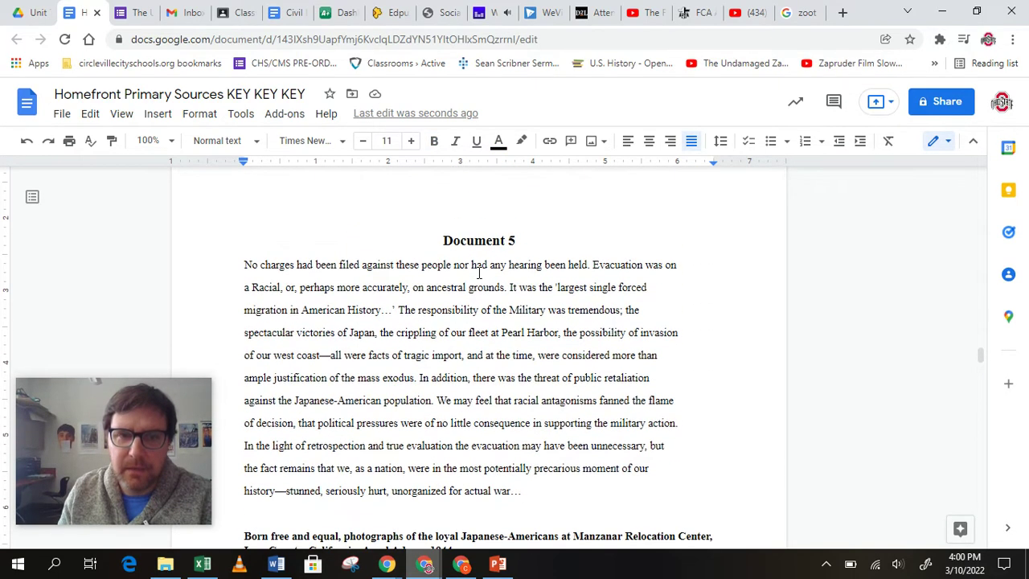
scroll(479, 273, "down", 2)
scroll(478, 271, "down", 3)
scroll(478, 271, "up", 1)
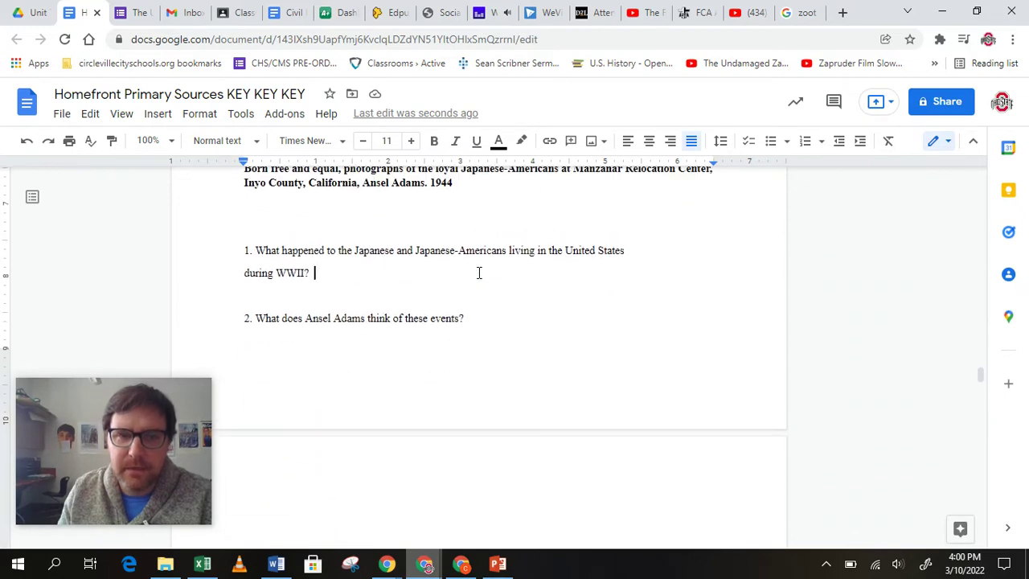
- Replace the zoot suit search with a Google search for 'ansel adams photography' and scroll the results
left_click(804, 13)
left_click(521, 40)
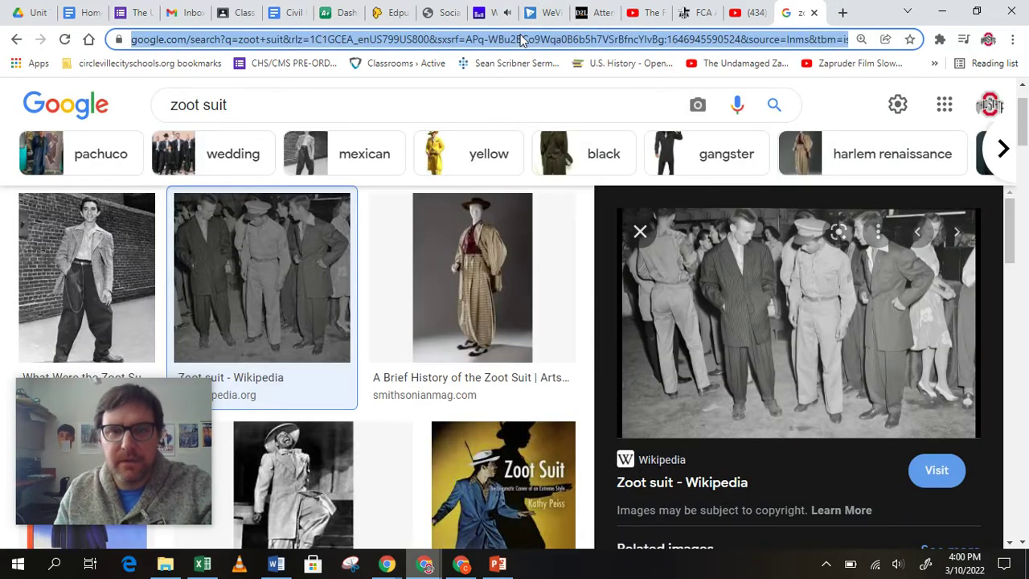
type("ansel a")
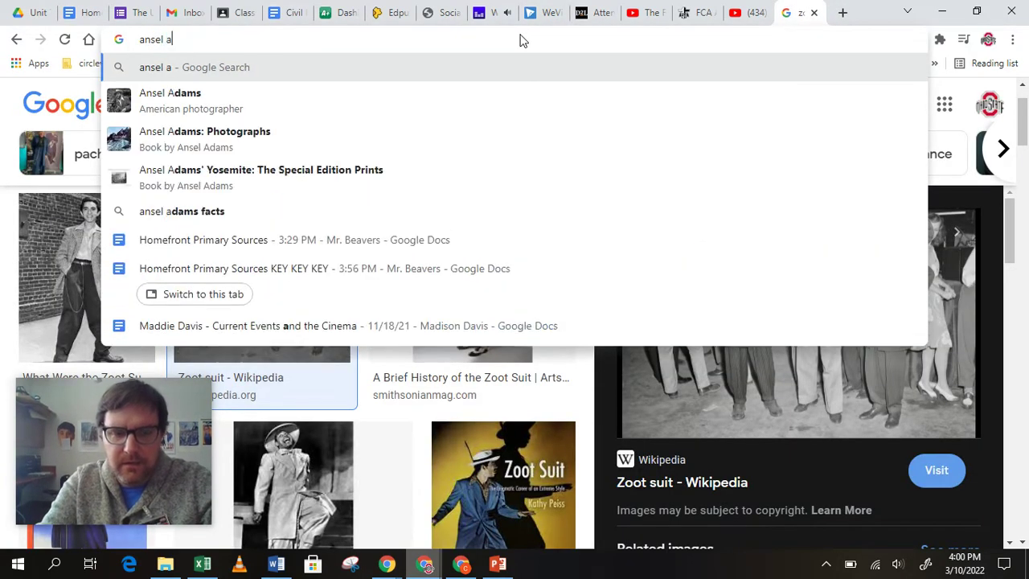
type("dams")
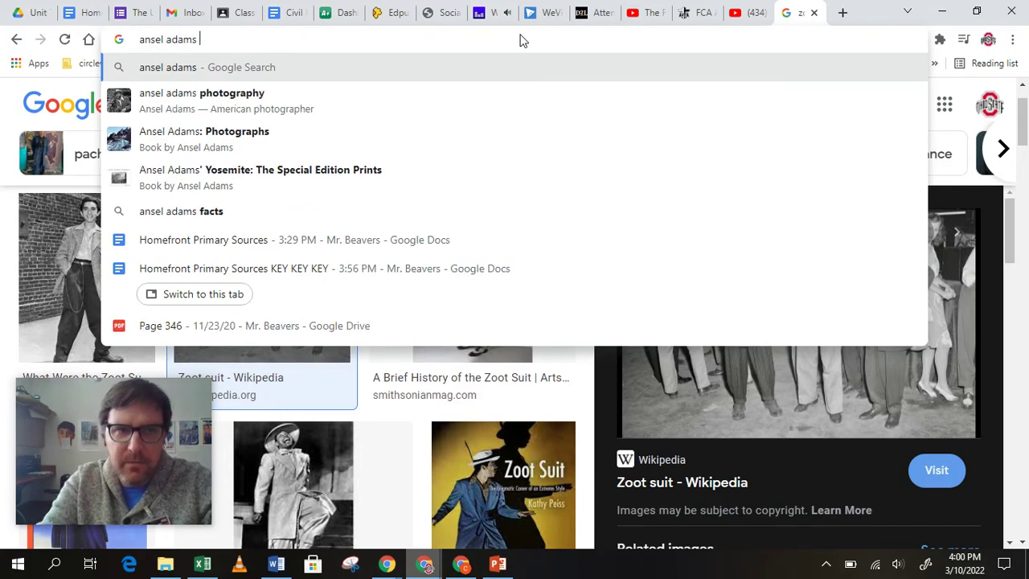
key("Down")
key("Return")
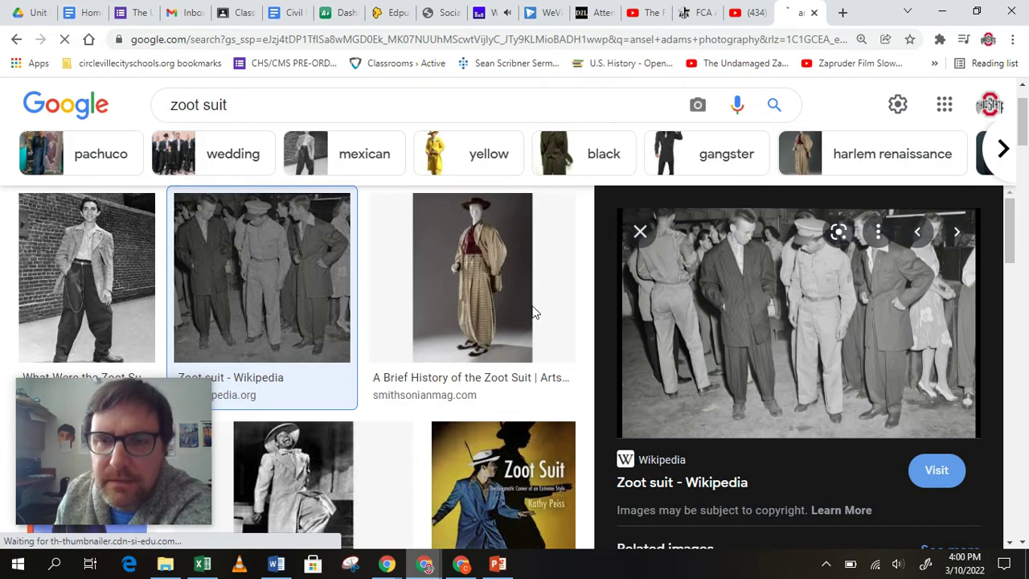
scroll(411, 312, "down", 2)
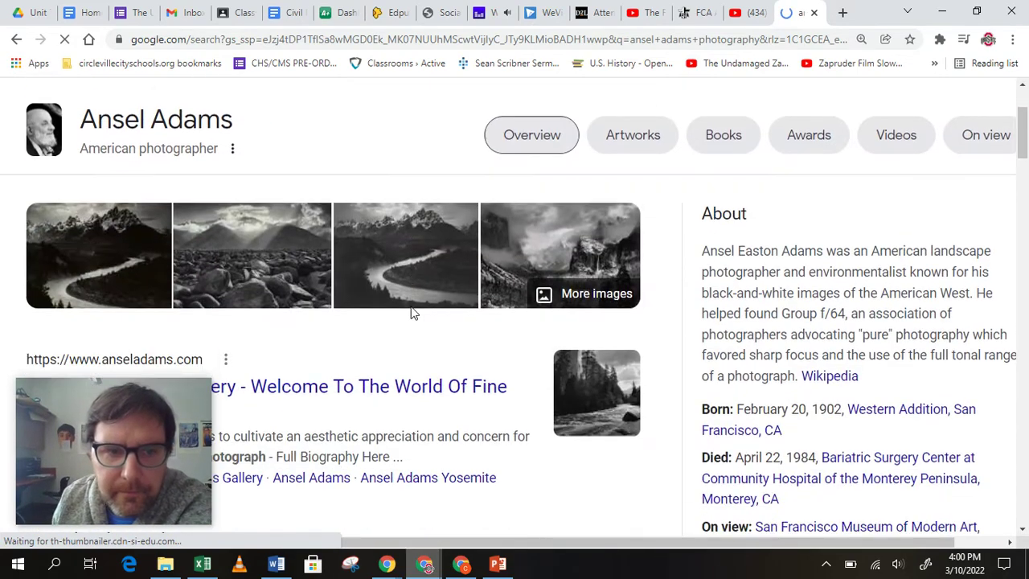
scroll(411, 312, "down", 1)
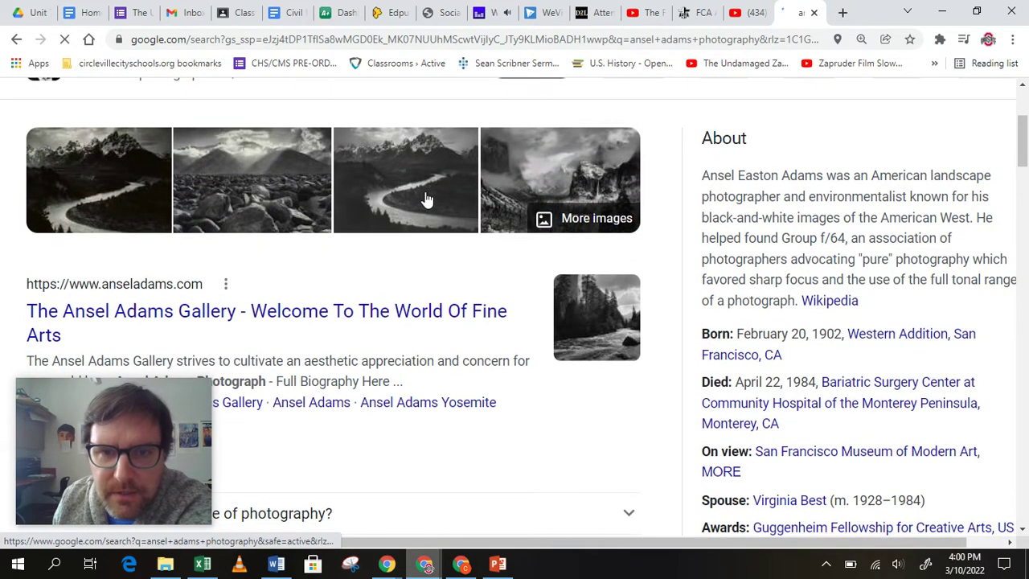
- Open The Ansel Adams Gallery site and browse its Original Photographs prints, like Cathedral Peak and Lake
left_click(402, 312)
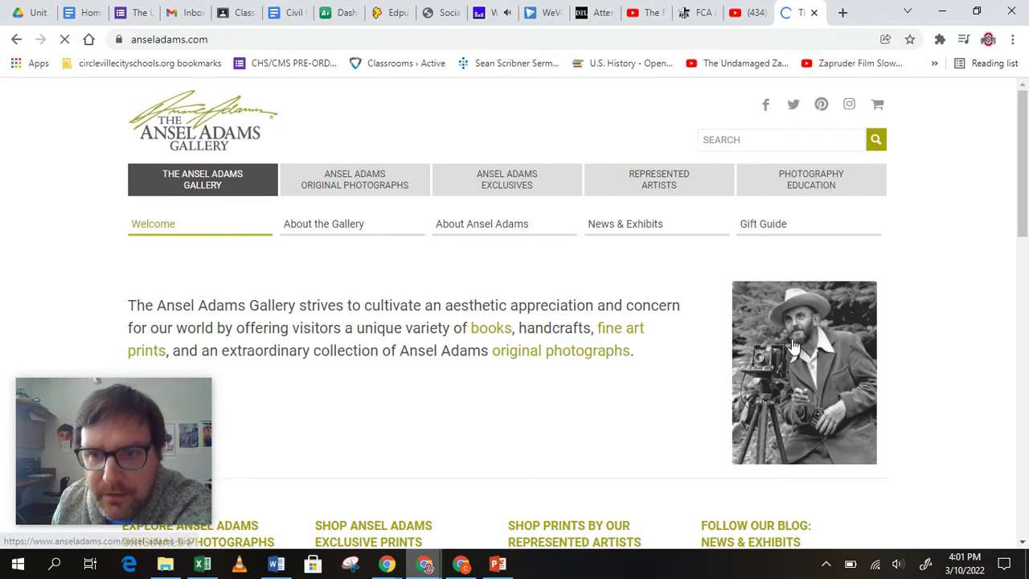
scroll(416, 330, "down", 4)
scroll(419, 333, "down", 2)
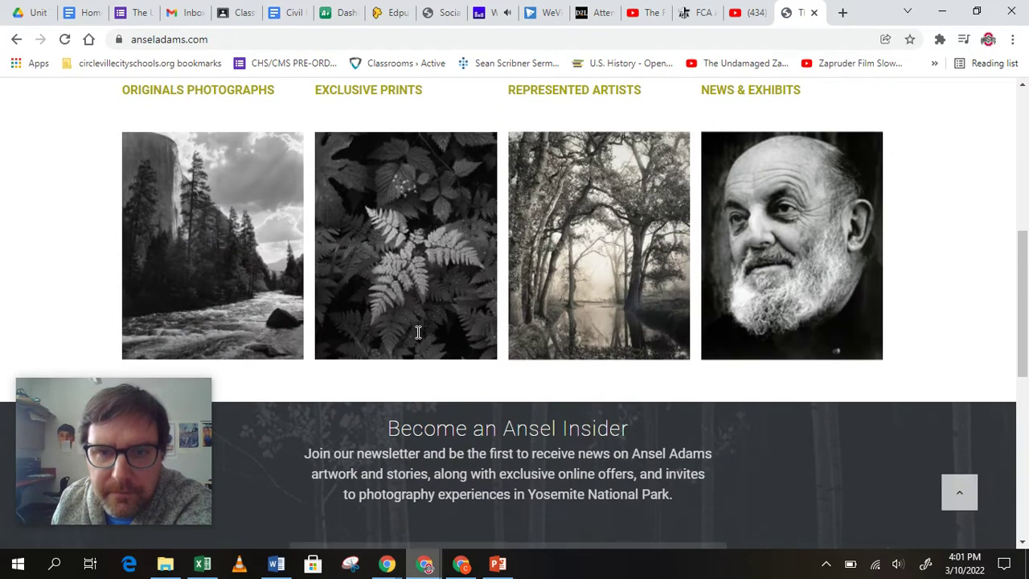
left_click(224, 285)
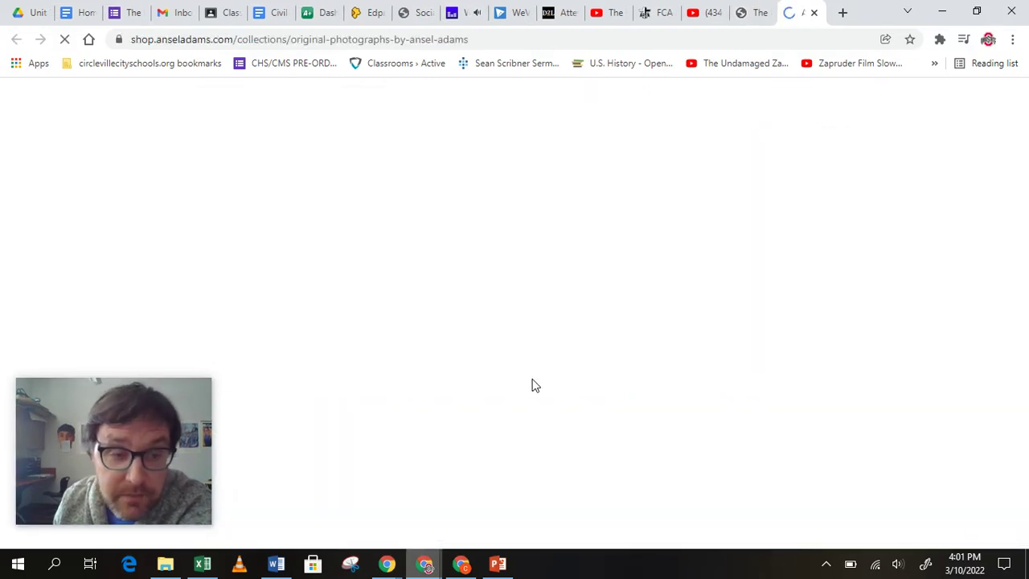
scroll(545, 279, "down", 4)
scroll(431, 306, "down", 3)
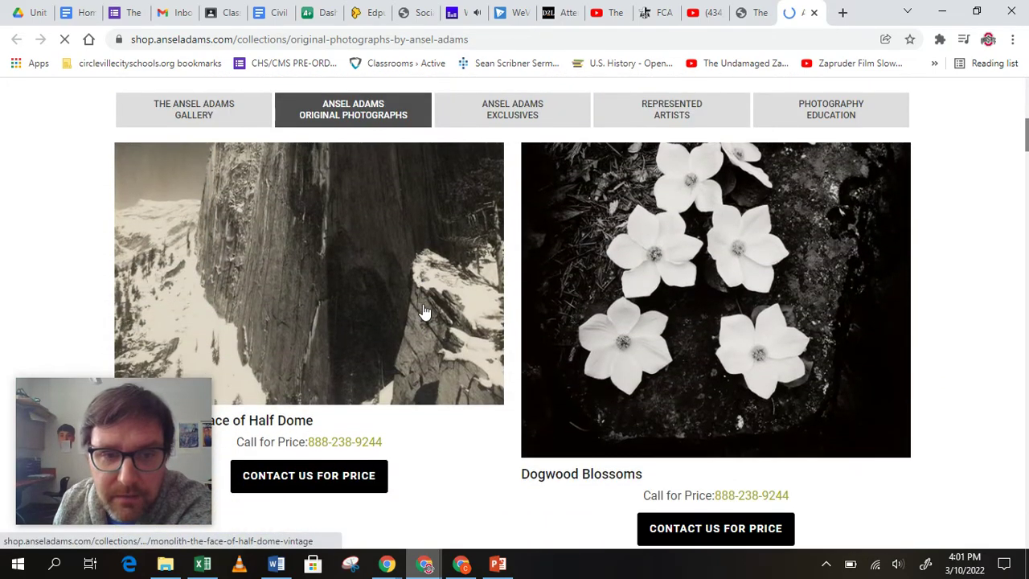
scroll(424, 312, "down", 5)
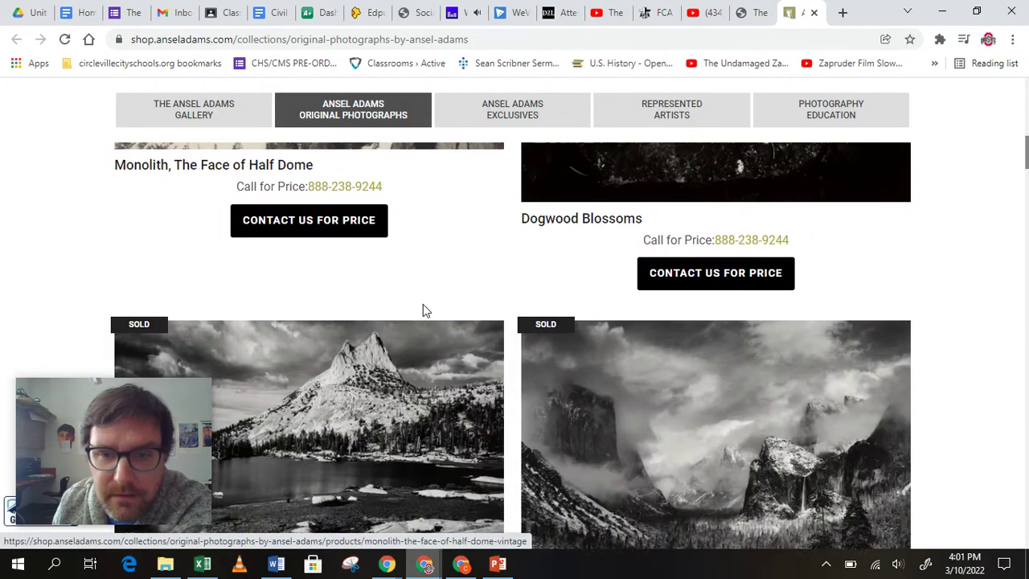
scroll(425, 312, "down", 1)
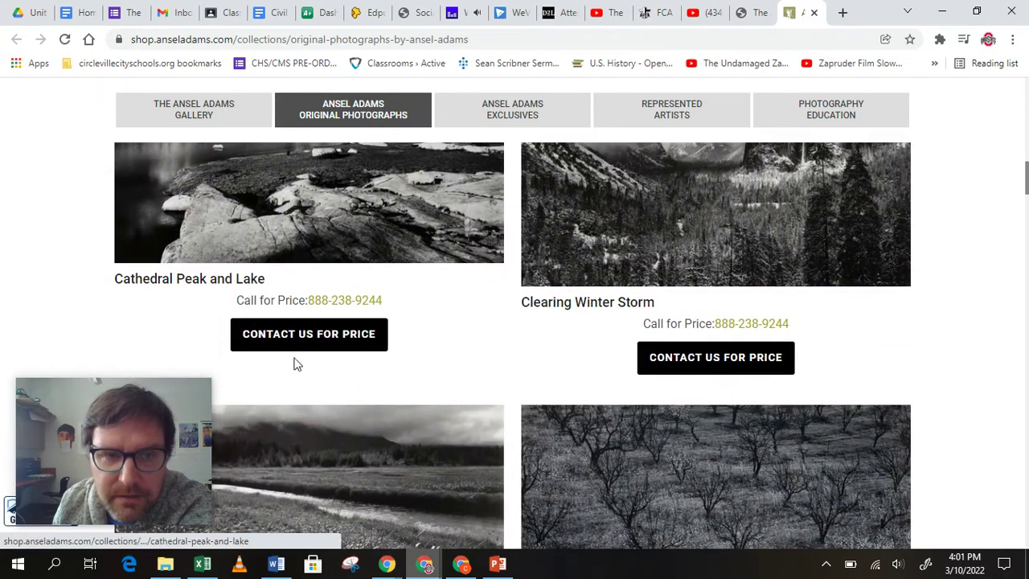
scroll(468, 310, "up", 2)
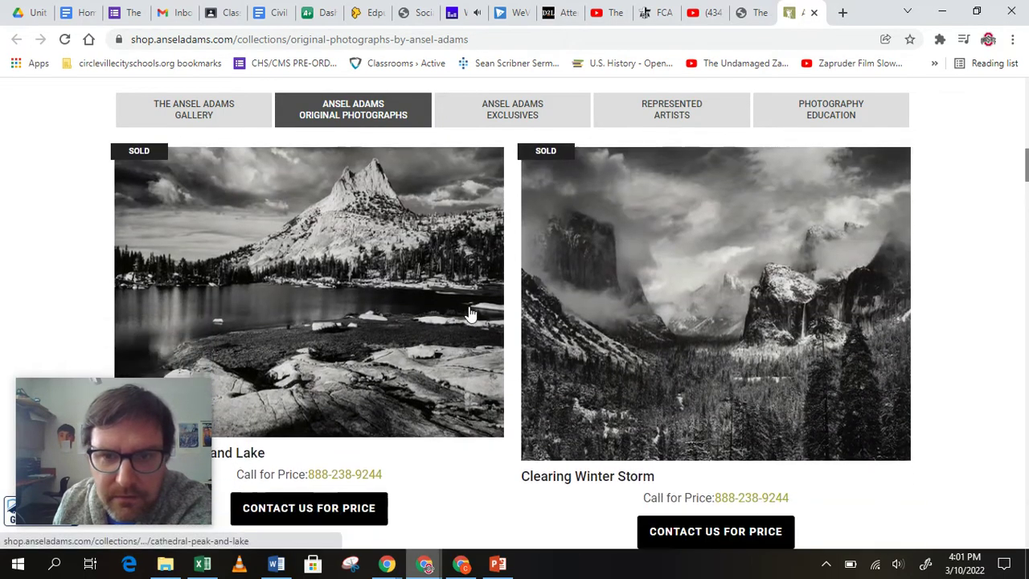
scroll(471, 314, "up", 1)
scroll(471, 314, "down", 1)
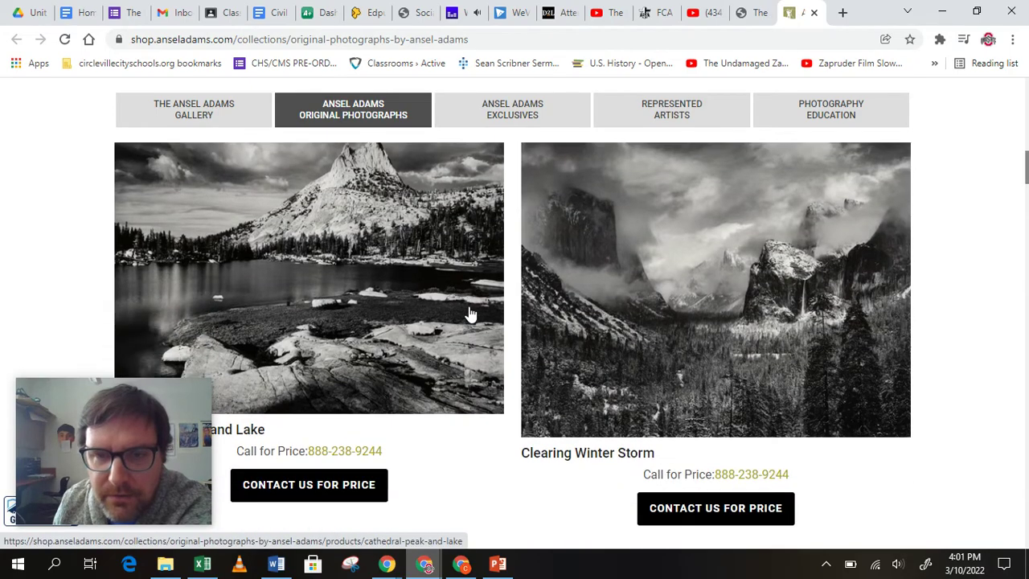
scroll(470, 314, "down", 5)
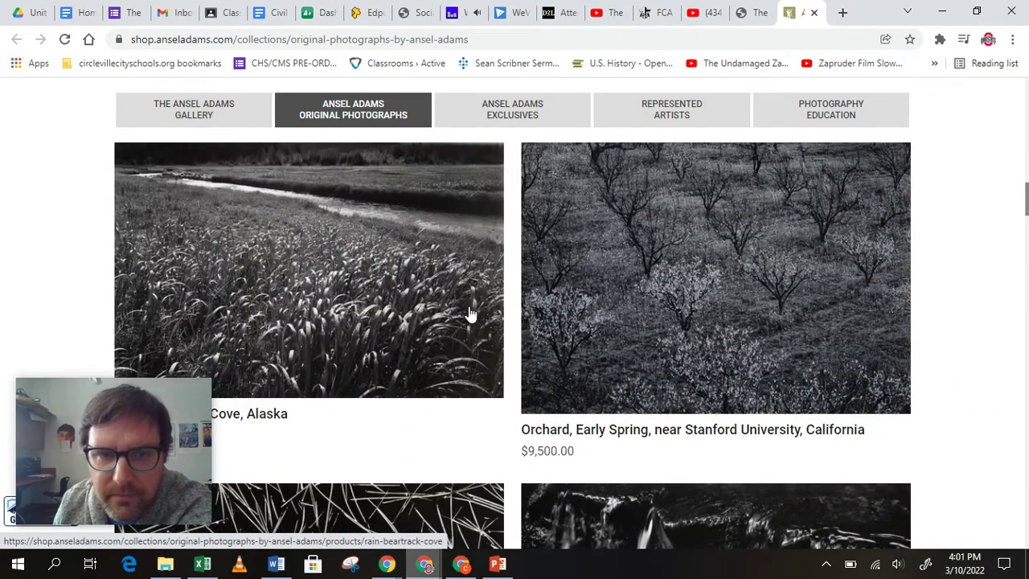
scroll(470, 314, "up", 5)
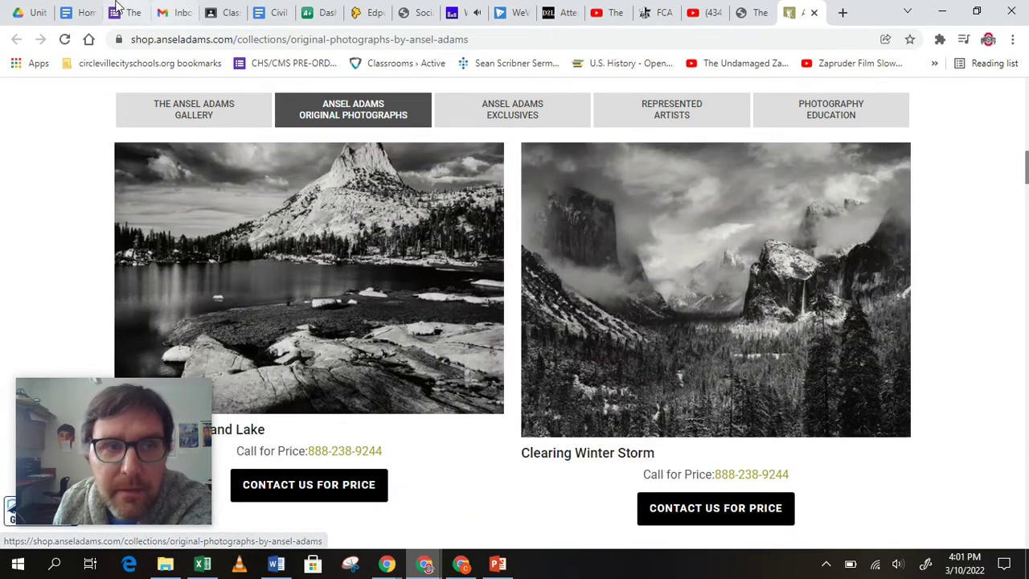
- Return to the answer key and set the answer text colour to blue for question 1
left_click(77, 13)
scroll(489, 315, "up", 3)
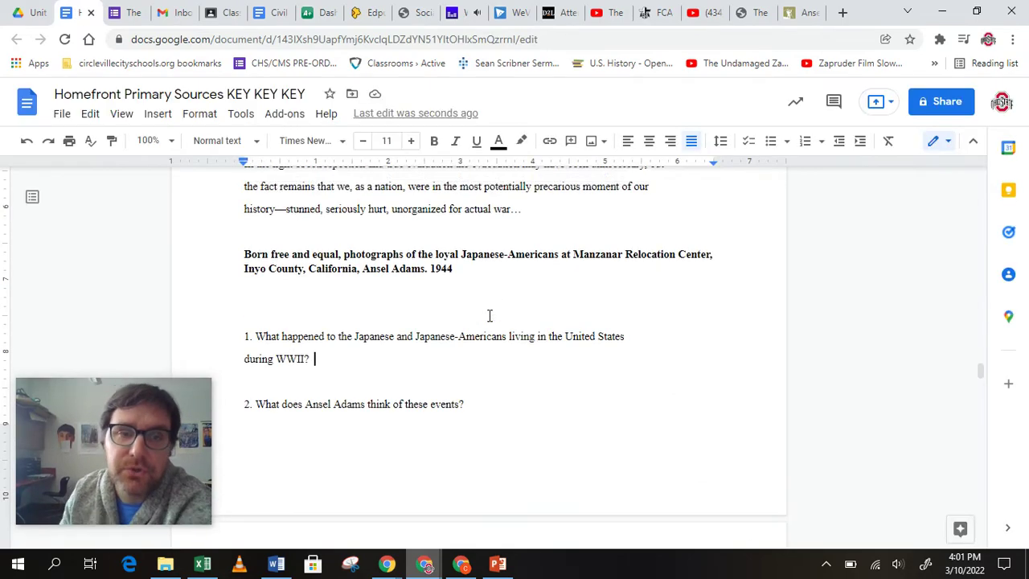
scroll(489, 315, "down", 3)
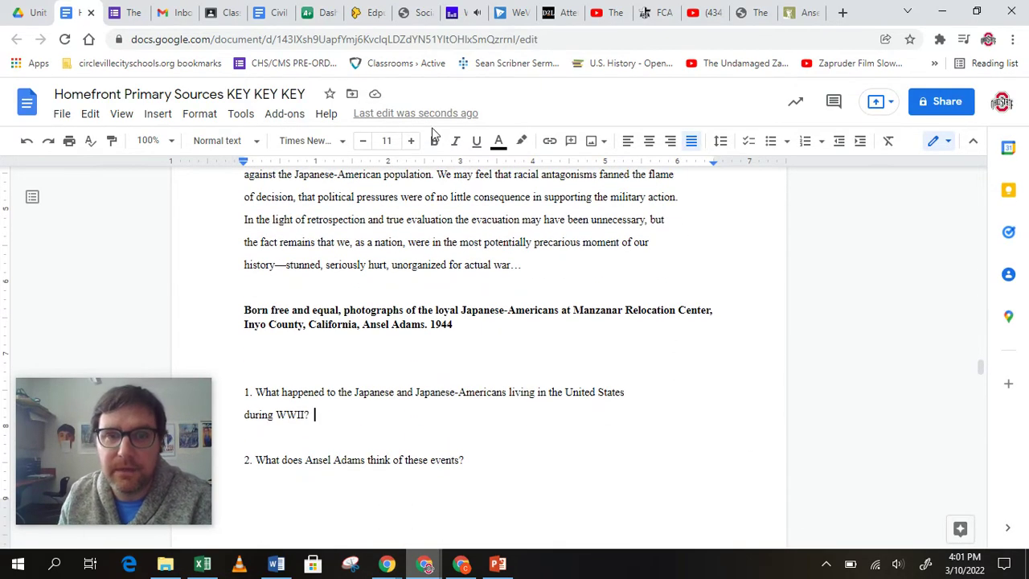
left_click(498, 143)
left_click(627, 233)
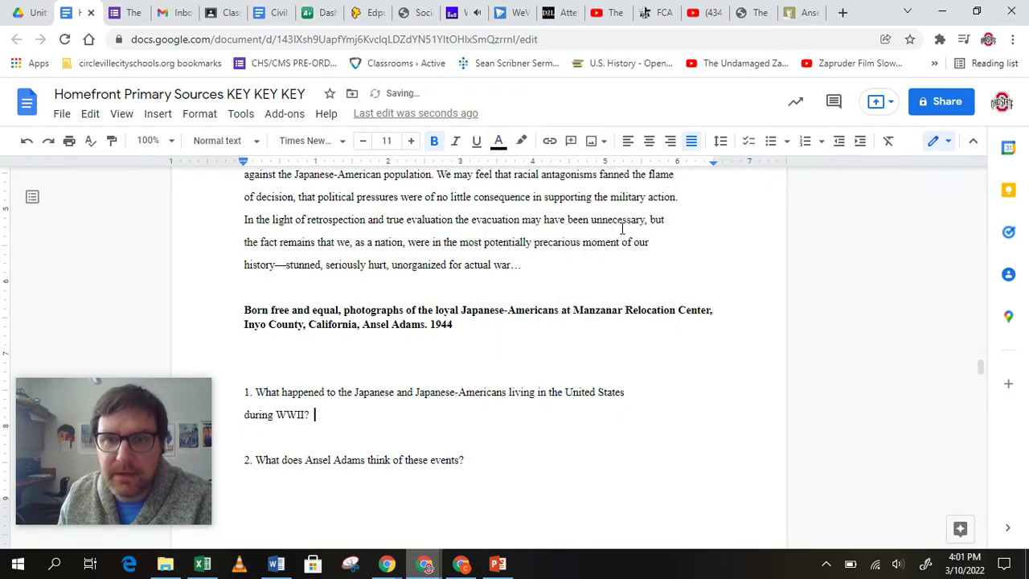
left_click(498, 143)
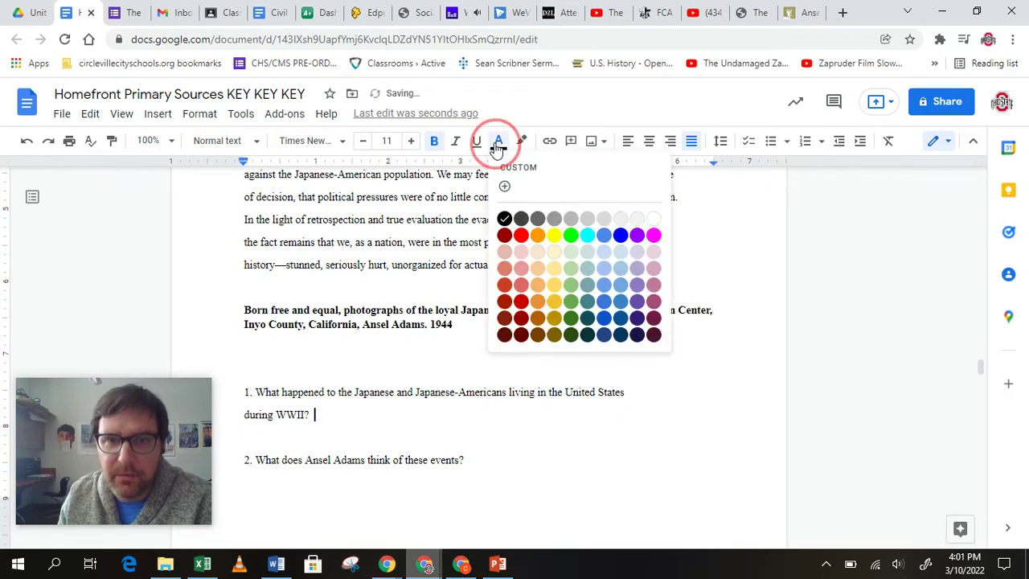
left_click(620, 236)
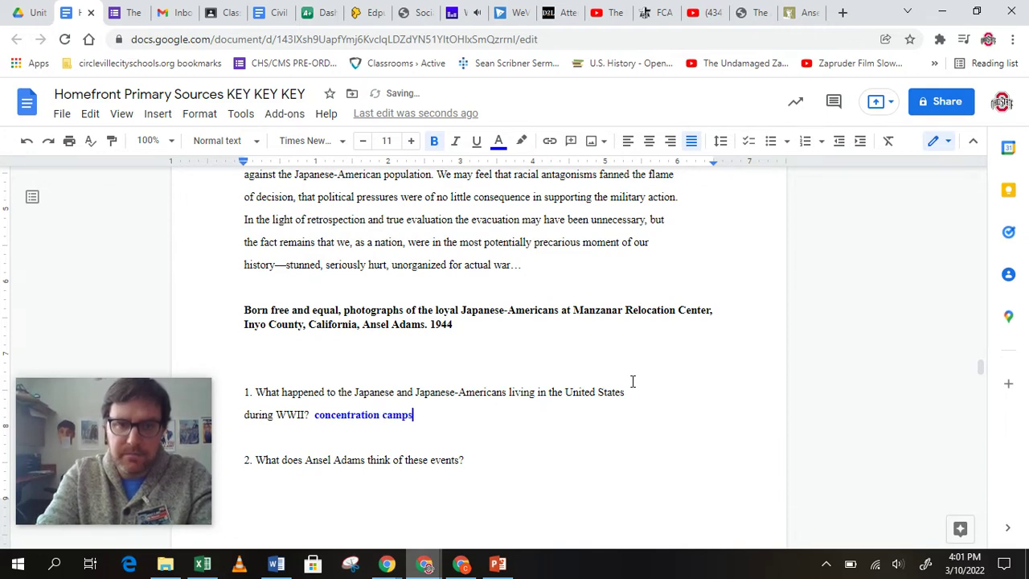
- Remove the extra space after 'camps' and continue the answer with ', internment camps'
right_click(348, 416)
key("Escape")
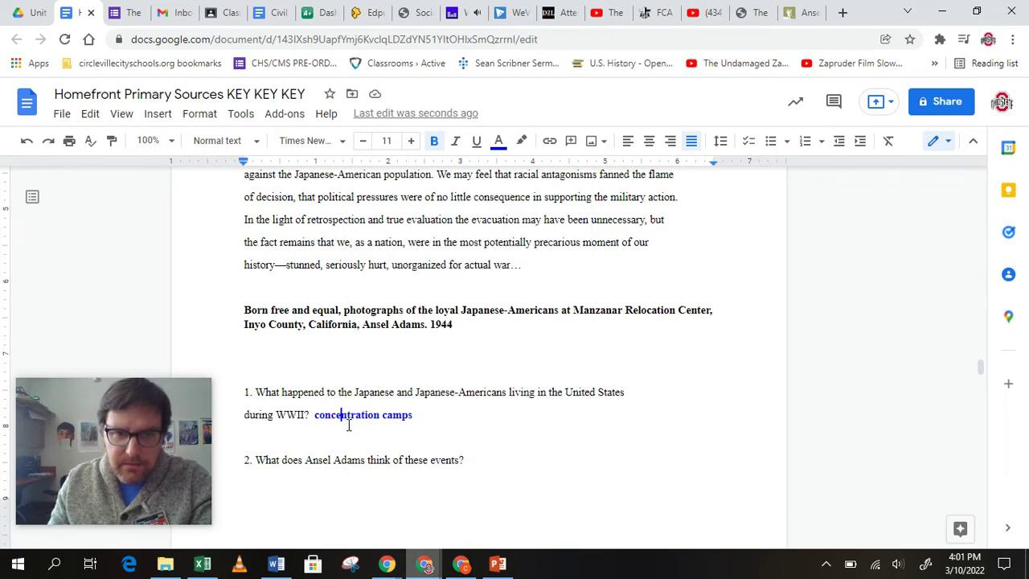
double_click(432, 412)
left_click(430, 413)
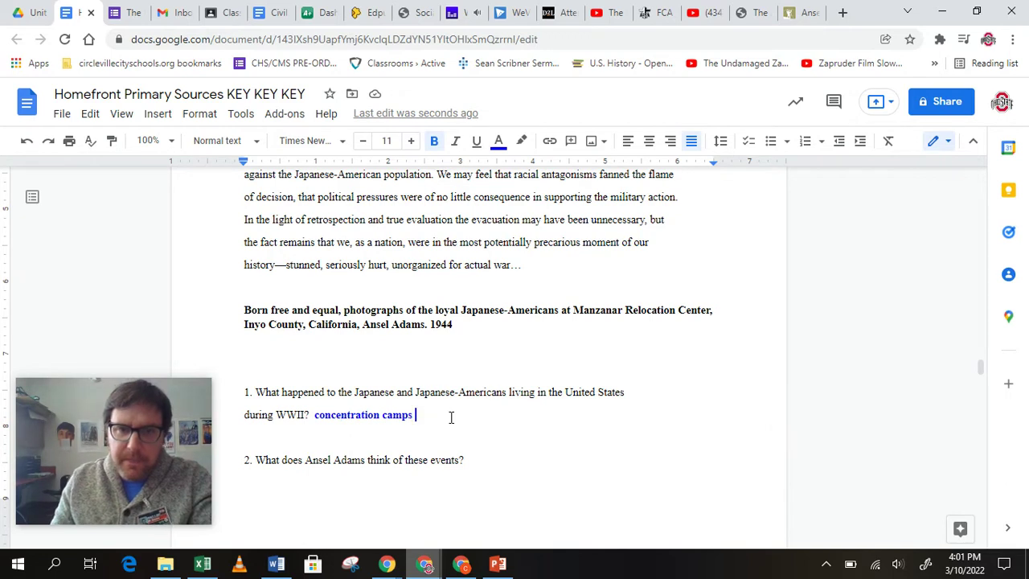
key("BackSpace")
type(",")
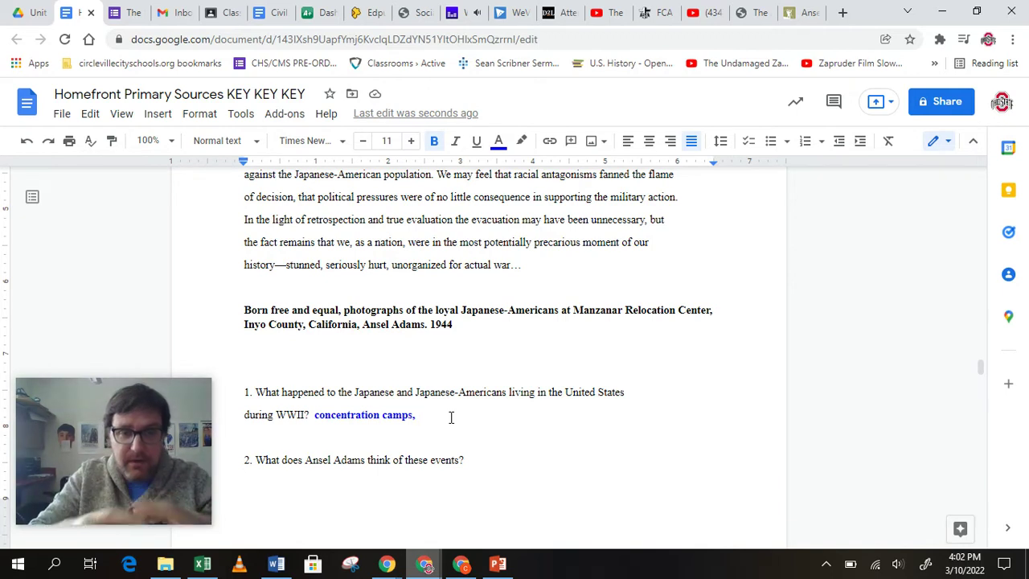
type("intern")
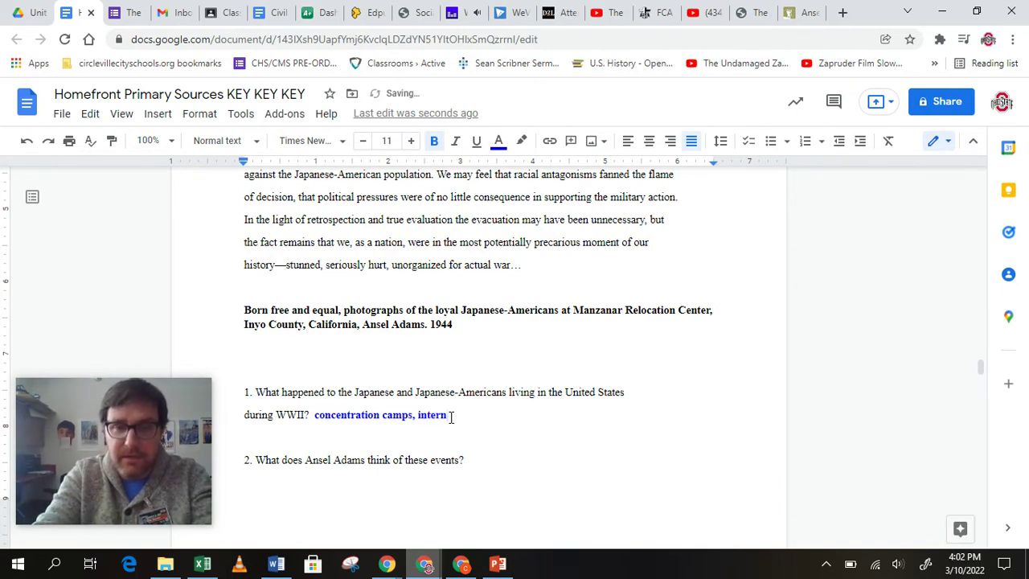
type("ment")
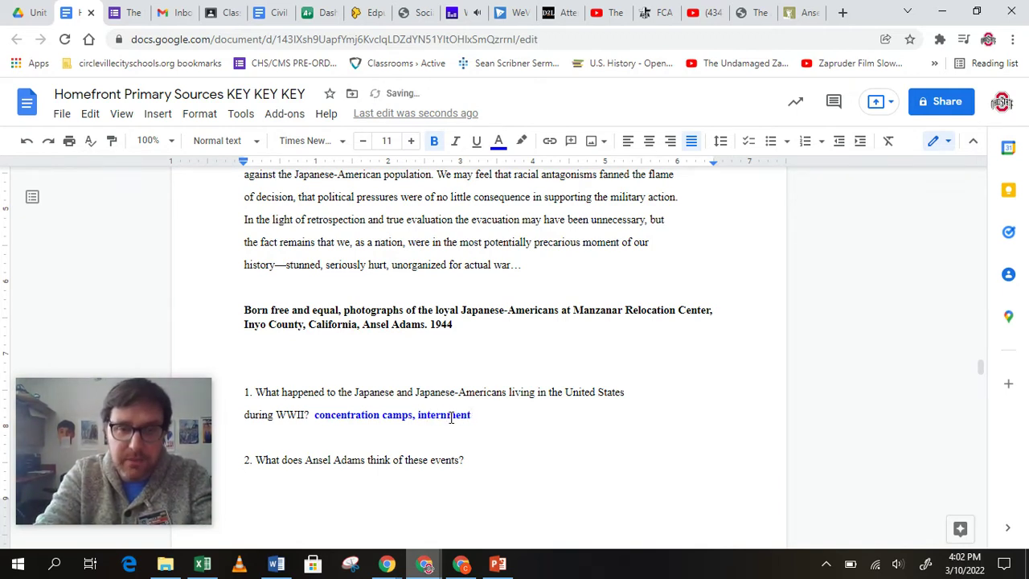
type(" camps")
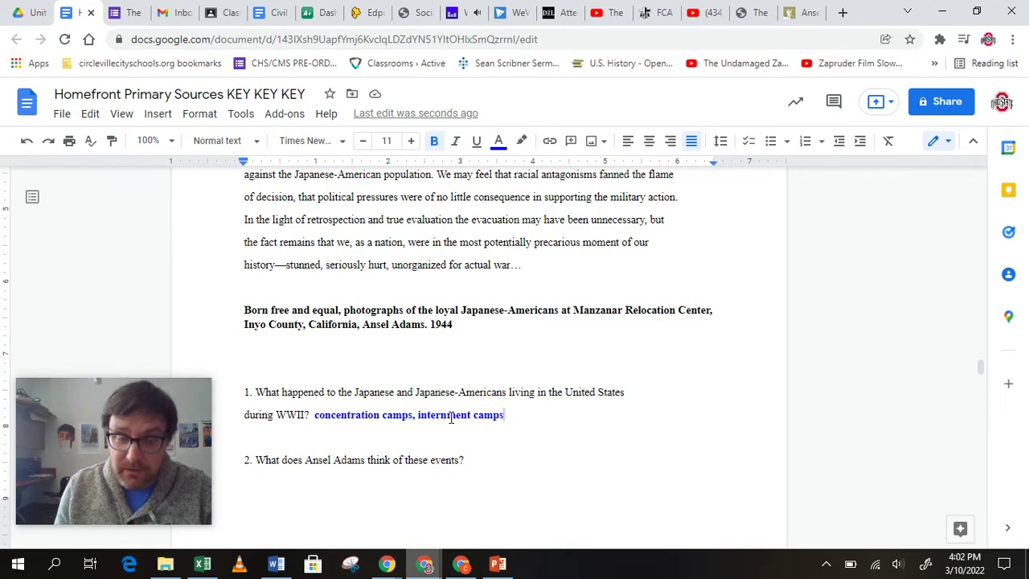
- Search for 'manzanar camp' and open the NPS article on Japanese Americans at Manzanar
left_click(800, 12)
left_click(768, 37)
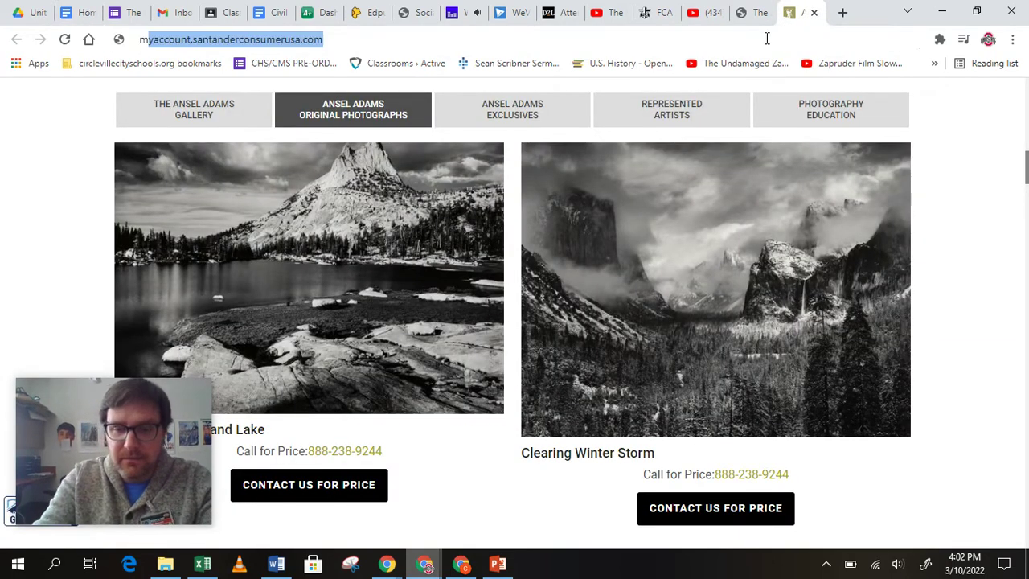
type("manaz")
key("BackSpace")
key("BackSpace")
type("za")
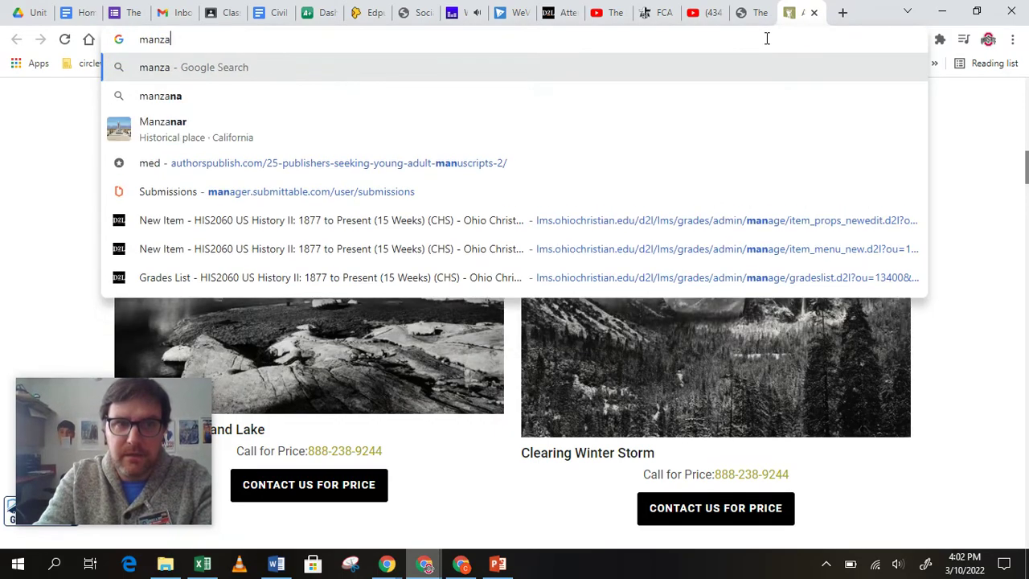
type("nar cam")
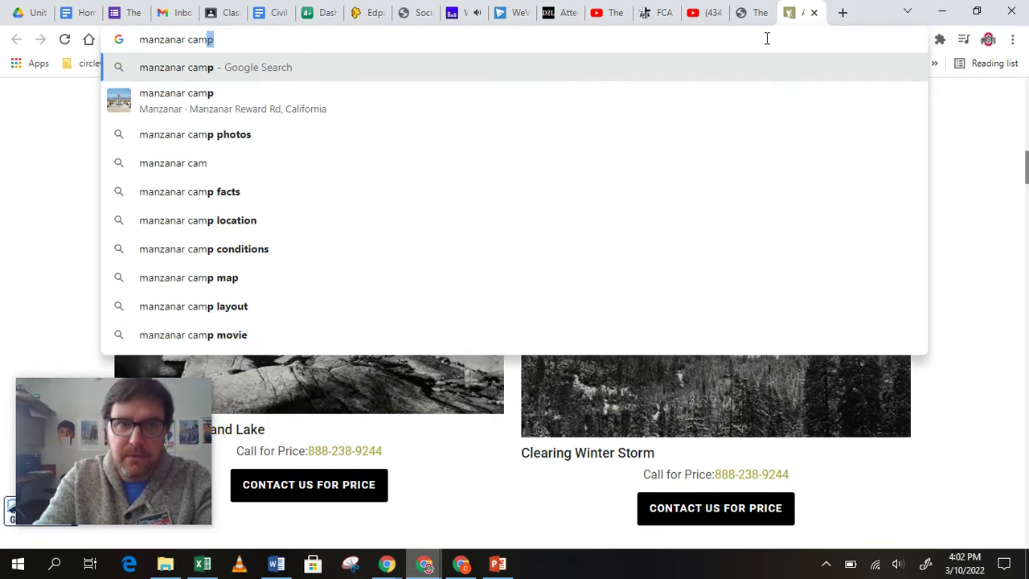
key("BackSpace")
type("p")
key("Return")
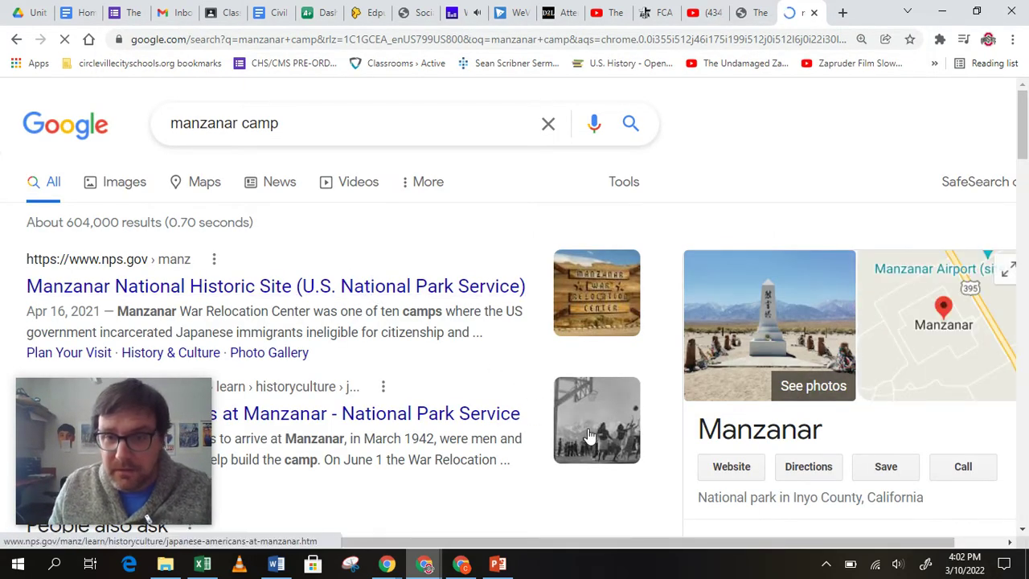
left_click(620, 458)
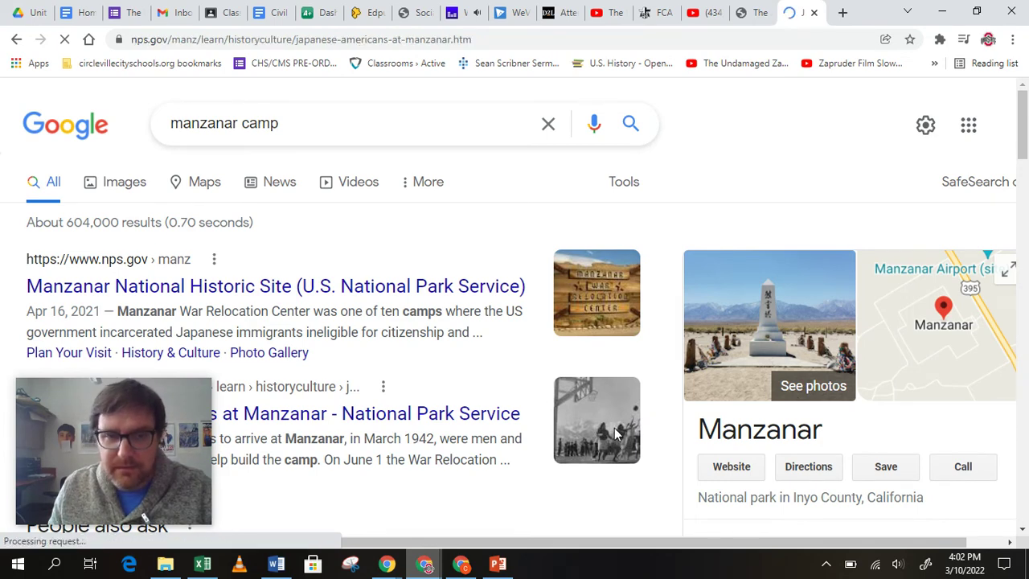
- Read through the Manzanar article, then return to the Homefront Primary Sources key
scroll(595, 394, "down", 2)
scroll(580, 379, "down", 5)
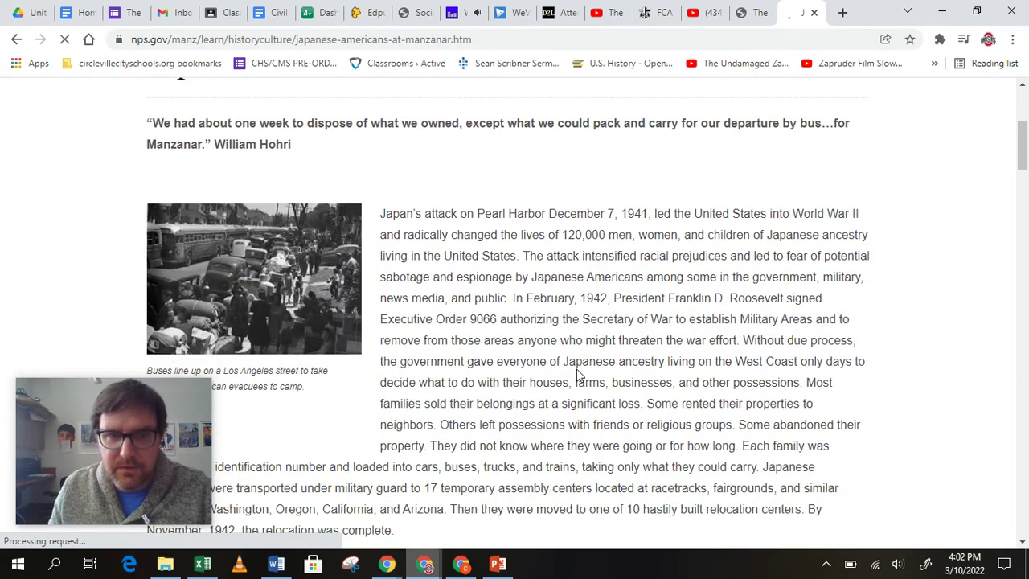
scroll(575, 366, "up", 3)
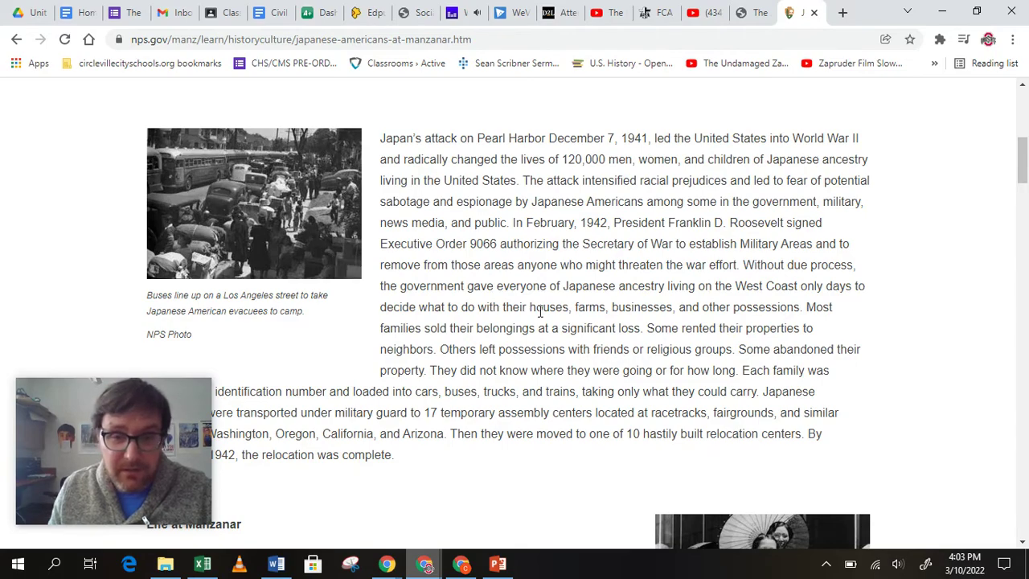
scroll(540, 312, "down", 3)
scroll(539, 315, "down", 5)
scroll(541, 317, "down", 3)
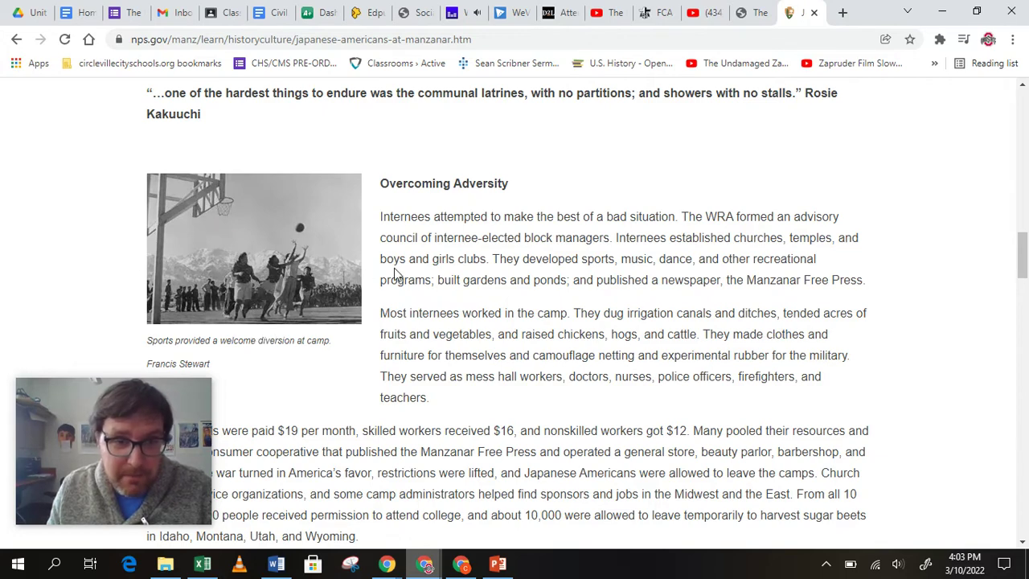
scroll(431, 293, "down", 7)
scroll(431, 292, "down", 5)
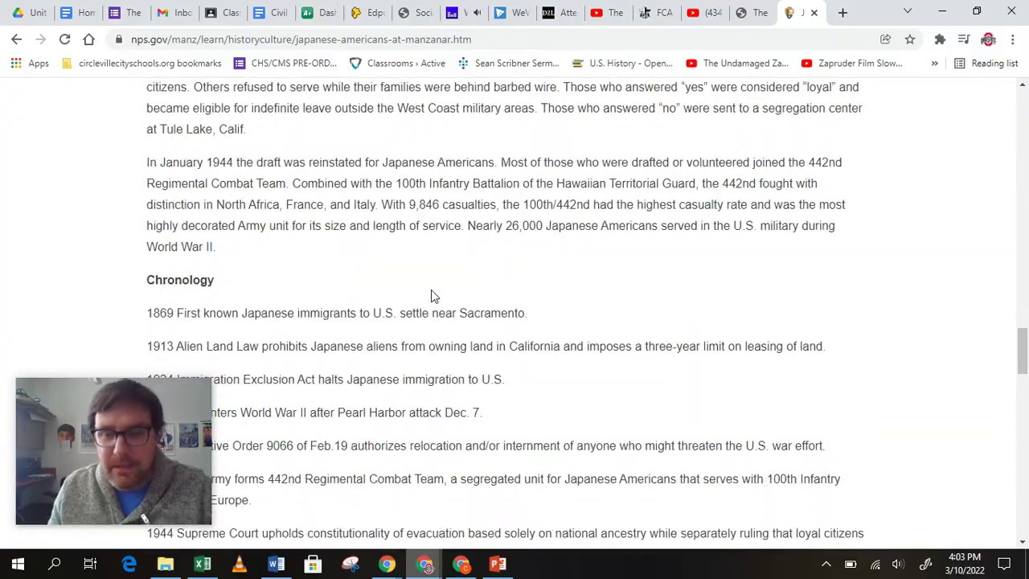
scroll(435, 289, "up", 15)
scroll(437, 286, "up", 12)
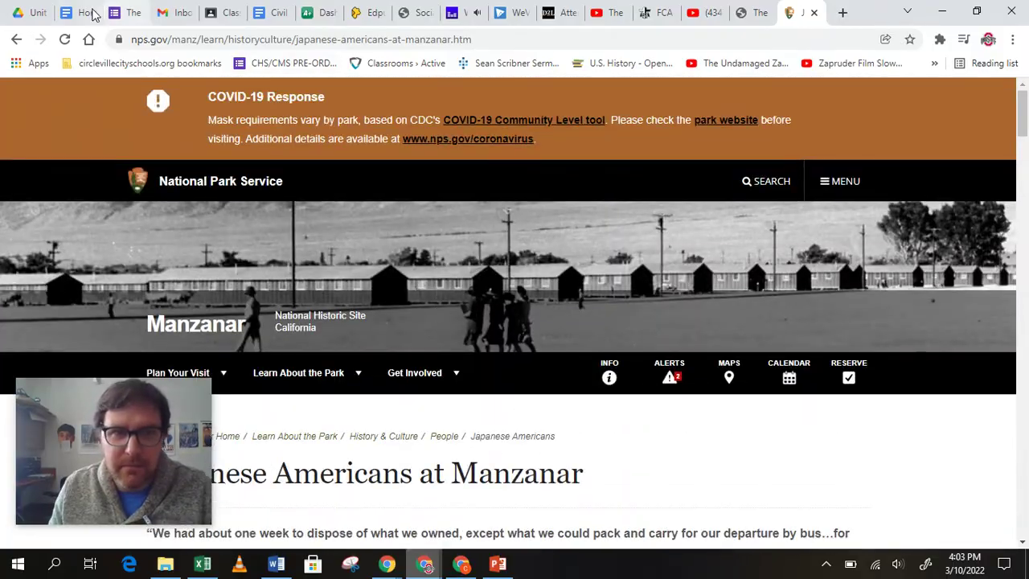
left_click(87, 13)
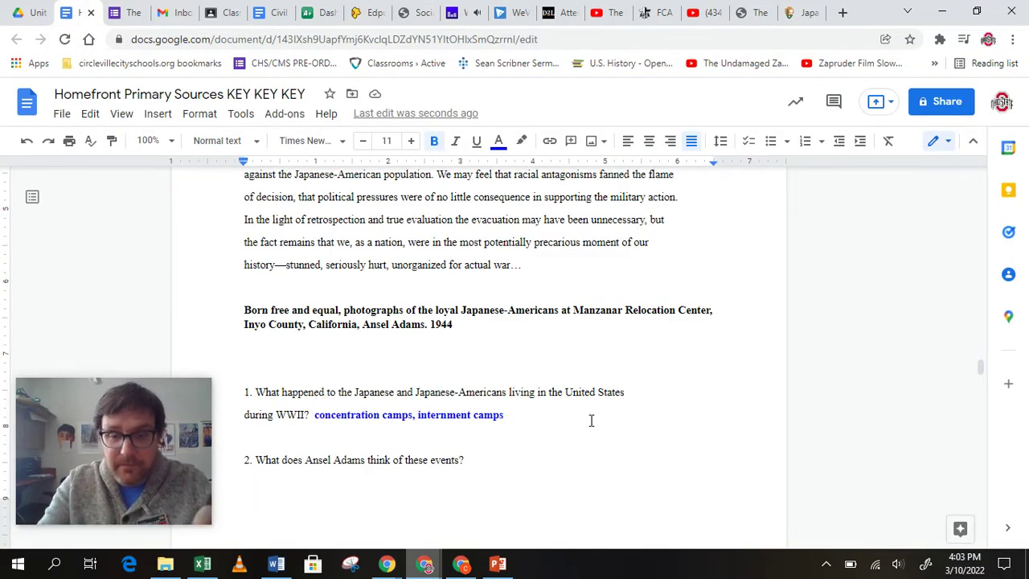
- Extend answer 1 with 'all because of fear of sympathy for Japan, spies', then set bold blue text after question 2
type(", all becaus")
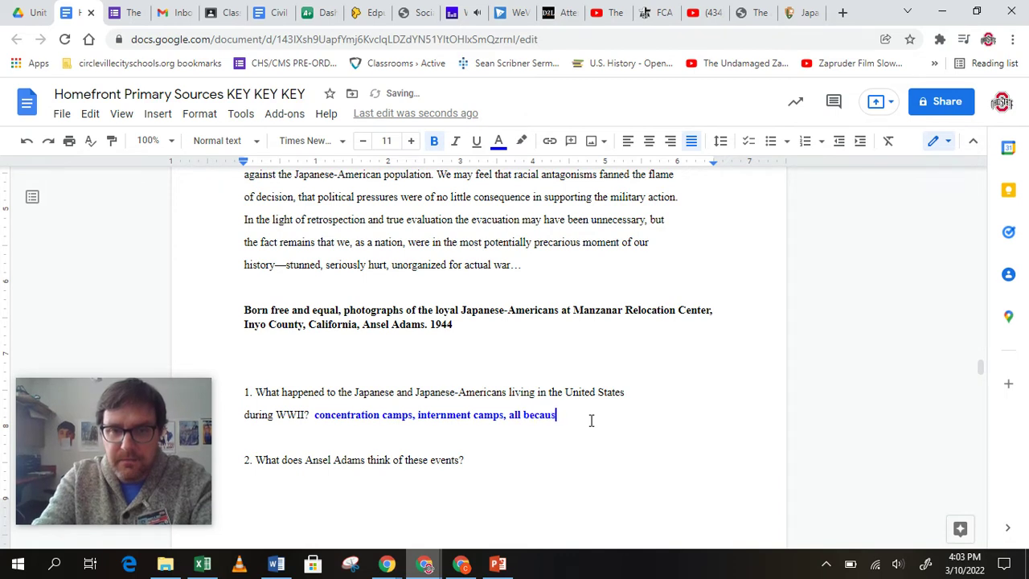
type("e of fear of ")
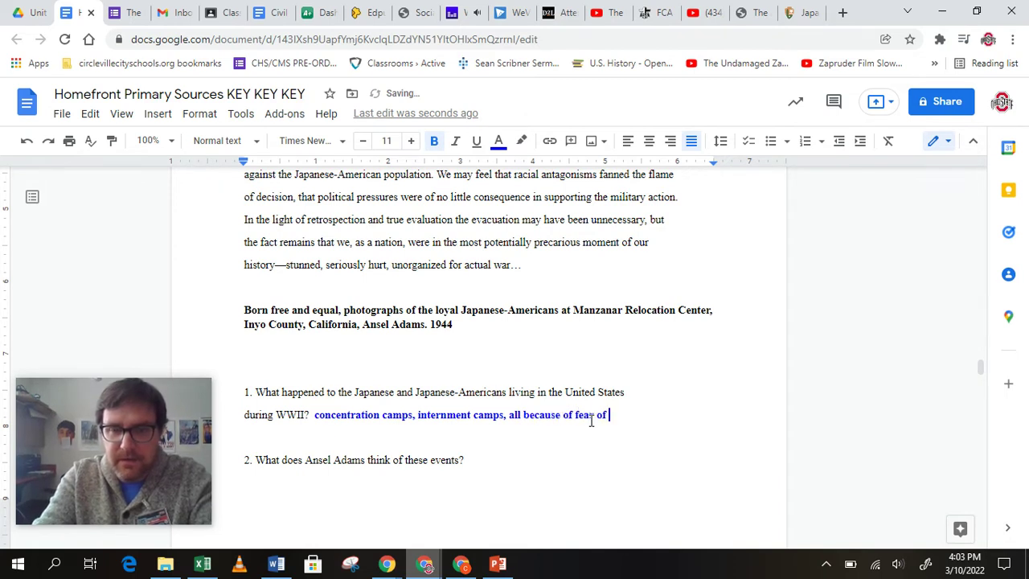
type("sympathy for Japan")
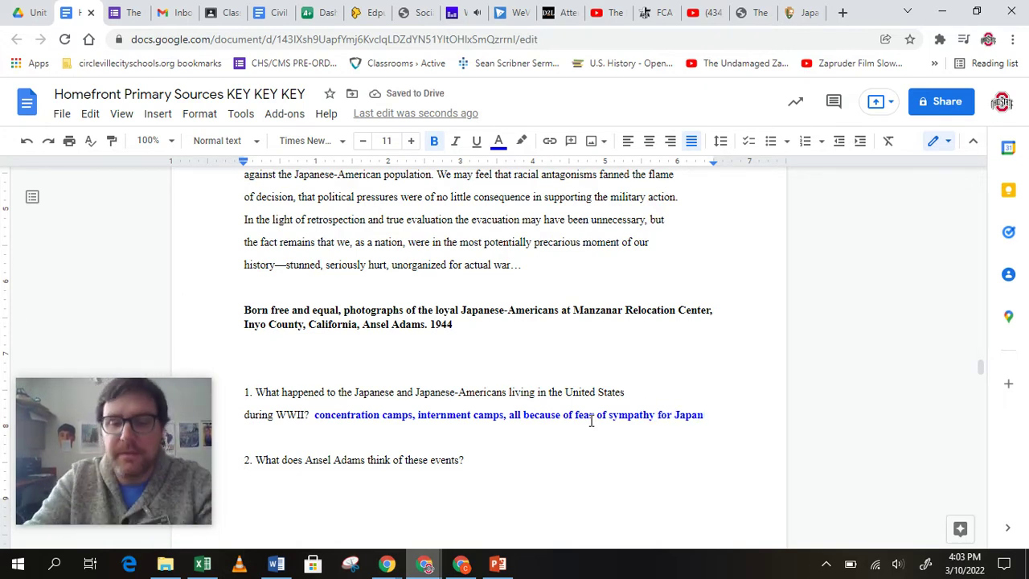
type(", spies")
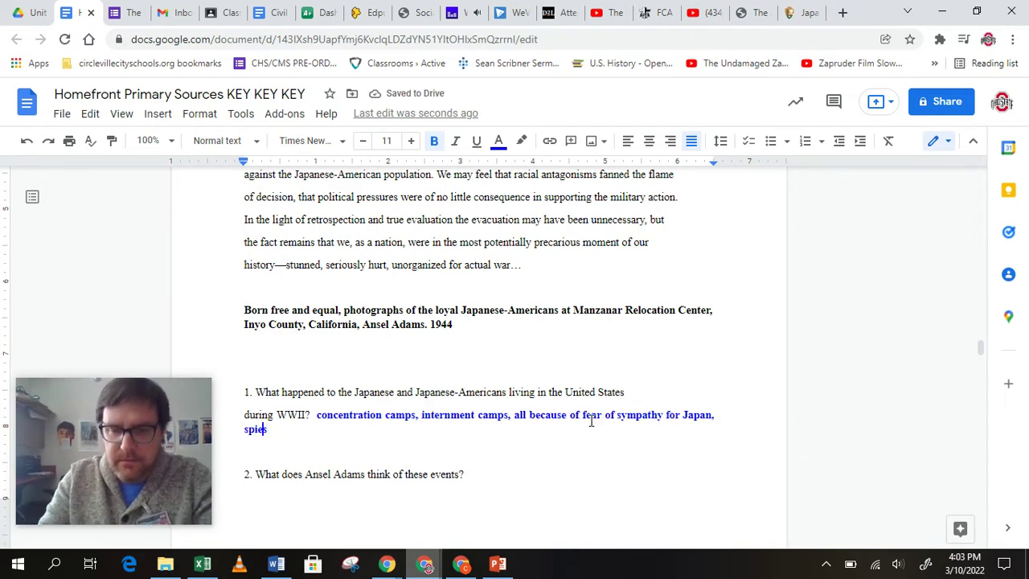
type("fear of")
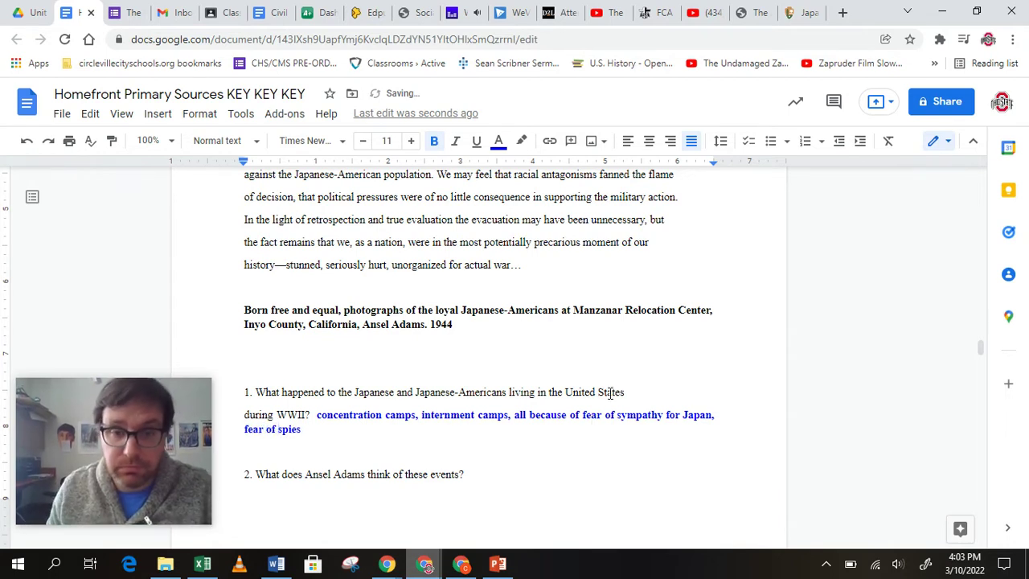
left_click(502, 476)
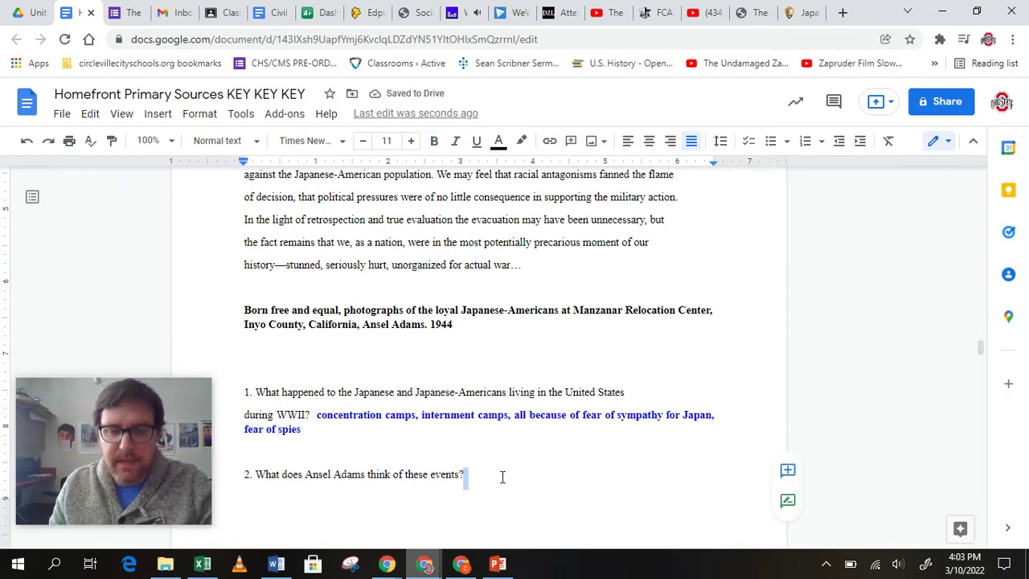
left_click(433, 141)
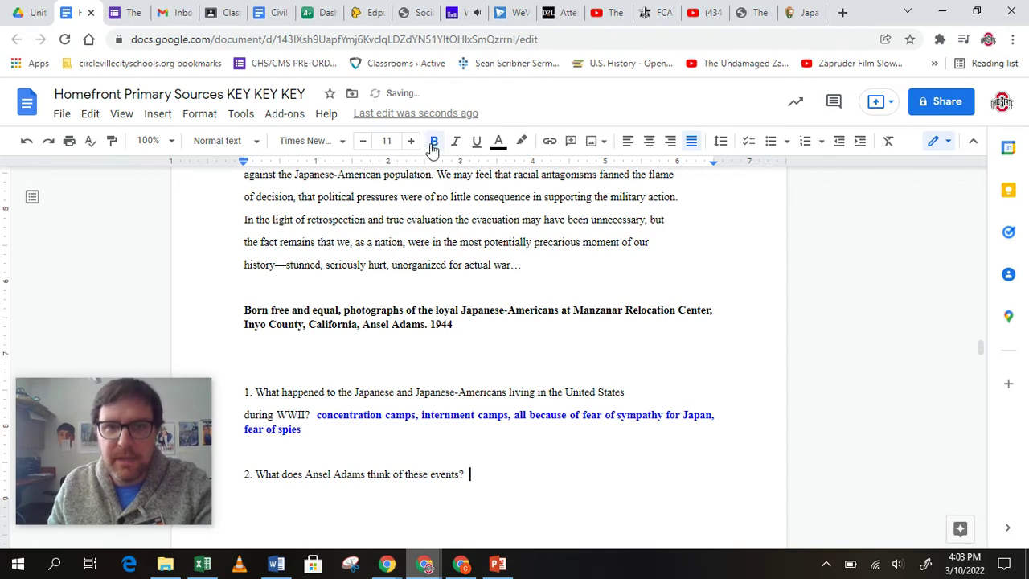
left_click(500, 147)
left_click(621, 233)
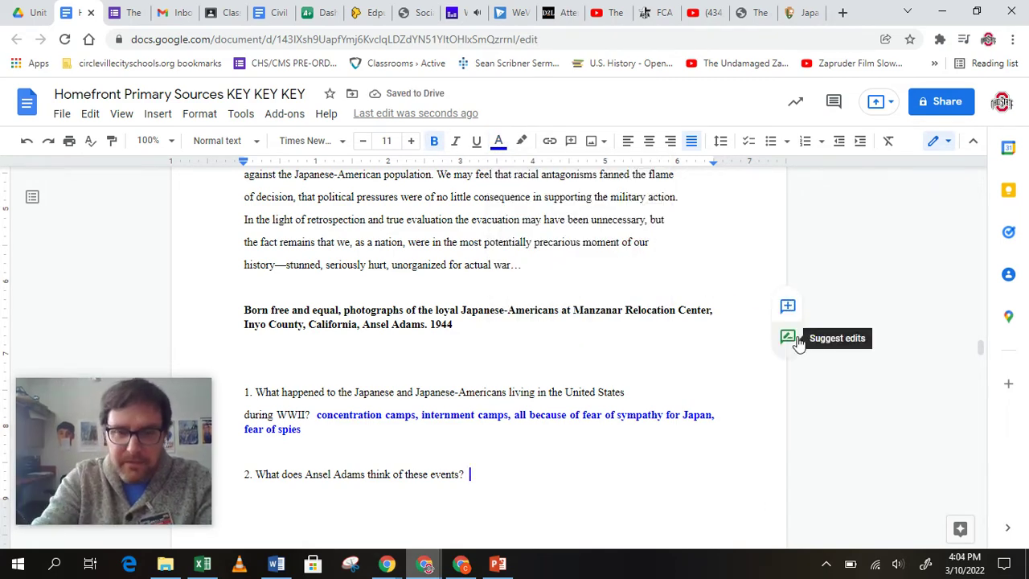
- Type question 2's answer 'his tone is critical of interment', removing the extra s
type("his tone is critical of interm")
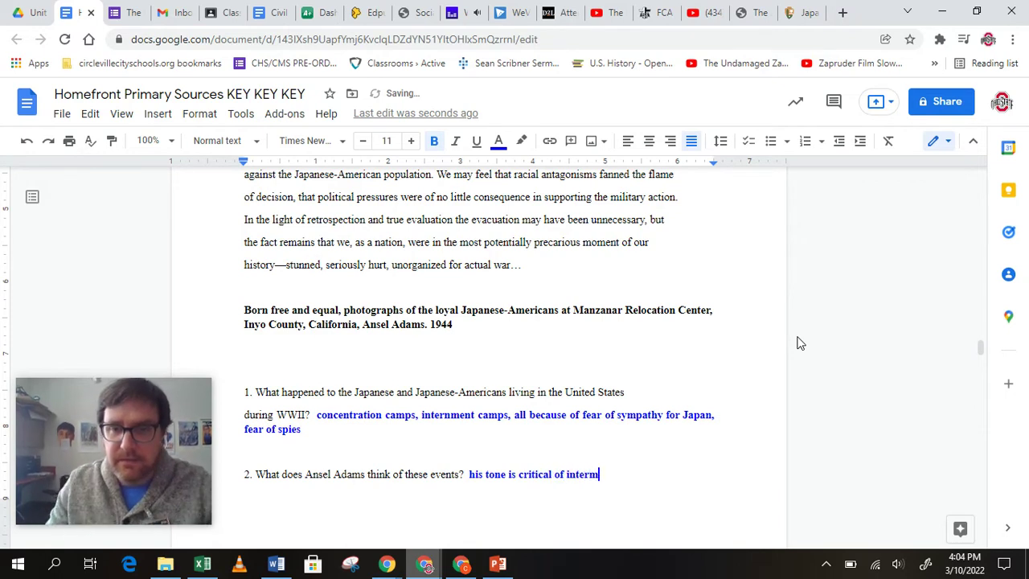
type("ents")
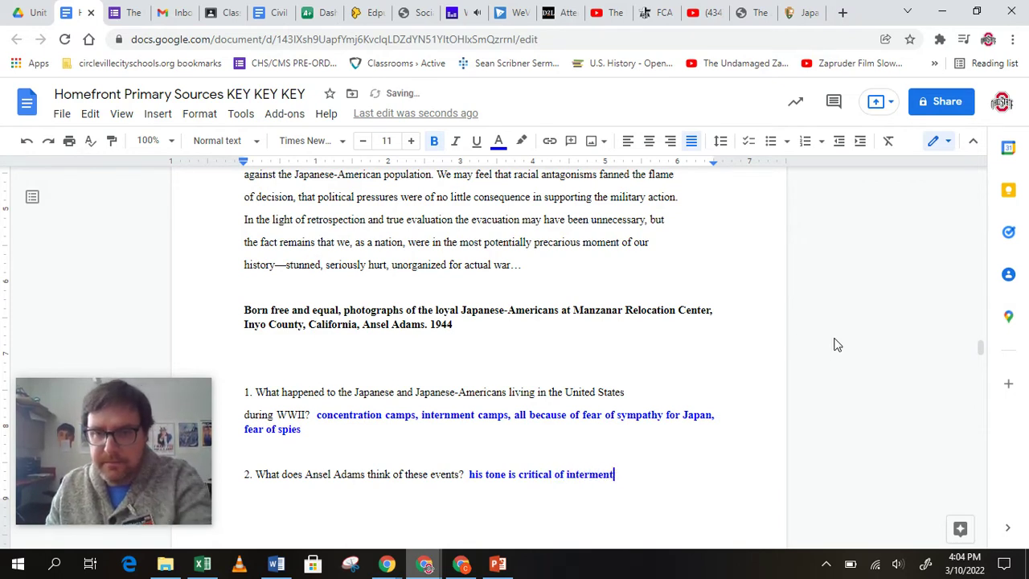
key("BackSpace")
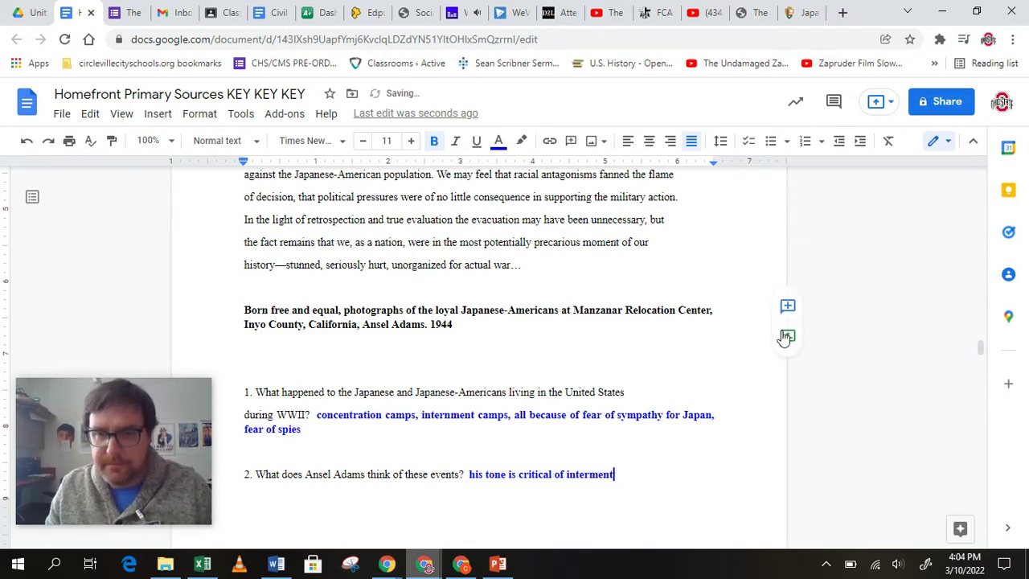
left_click(939, 39)
left_click(766, 328)
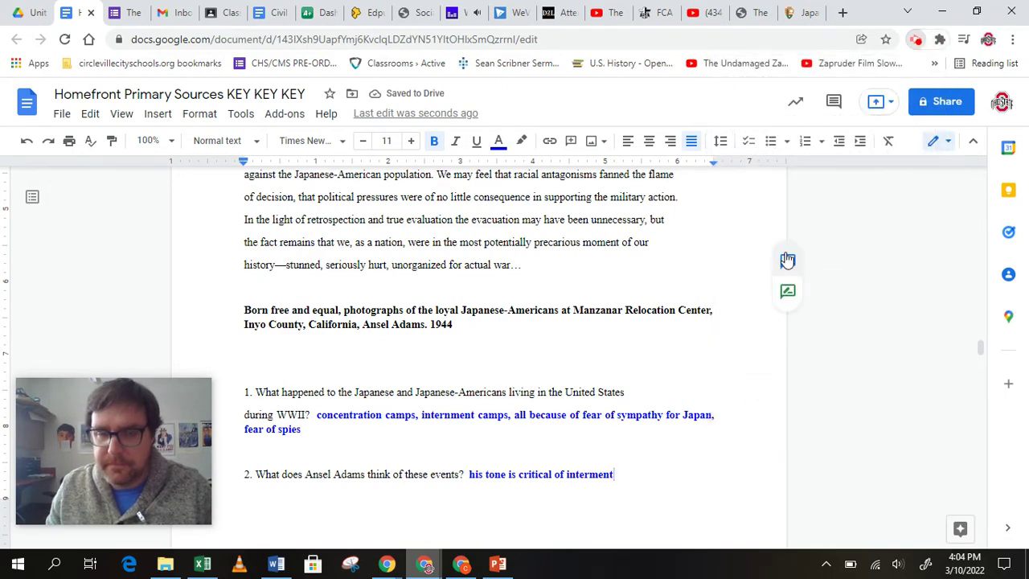
scroll(420, 349, "down", 10)
scroll(421, 349, "down", 5)
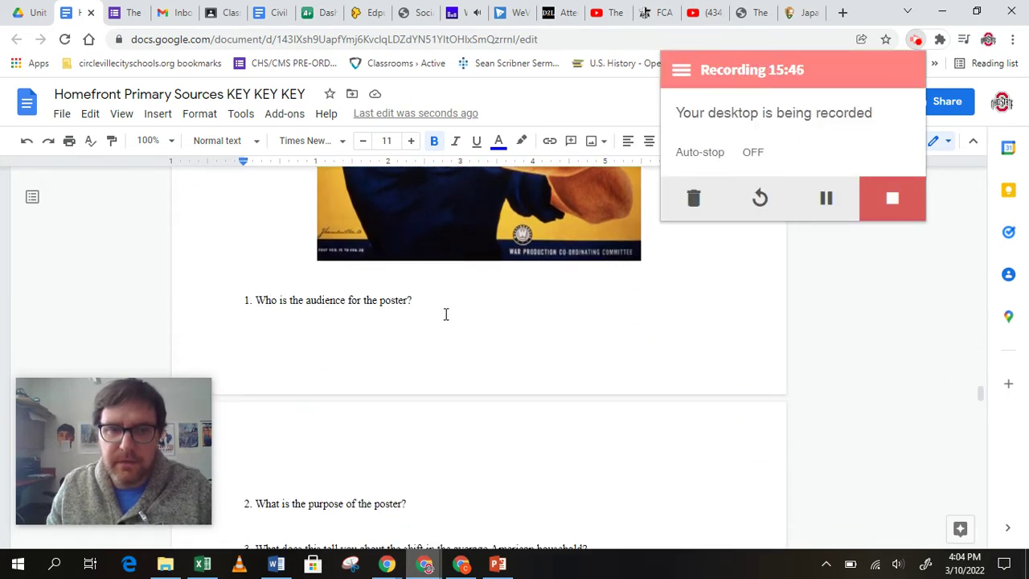
left_click(458, 300)
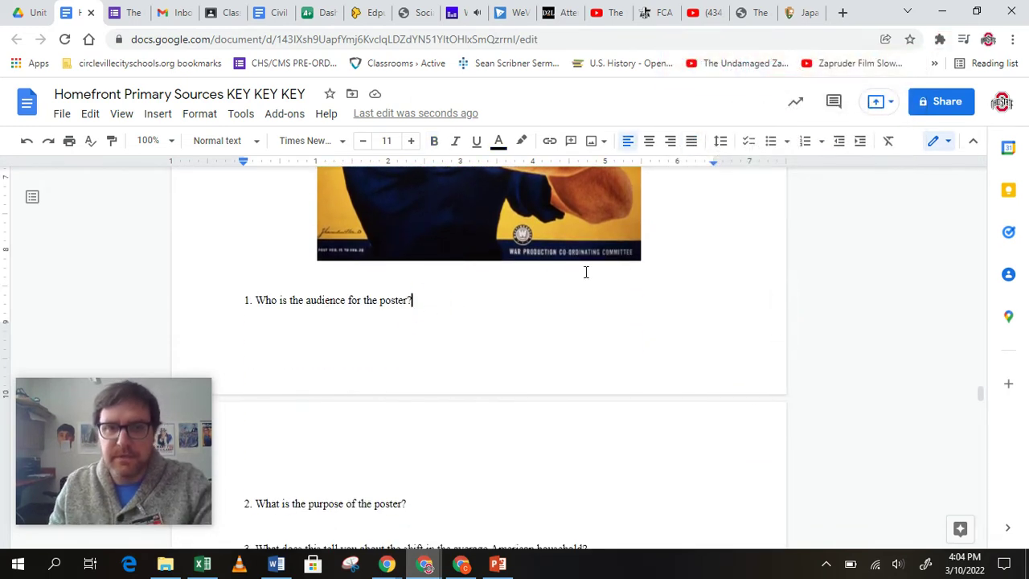
left_click(435, 143)
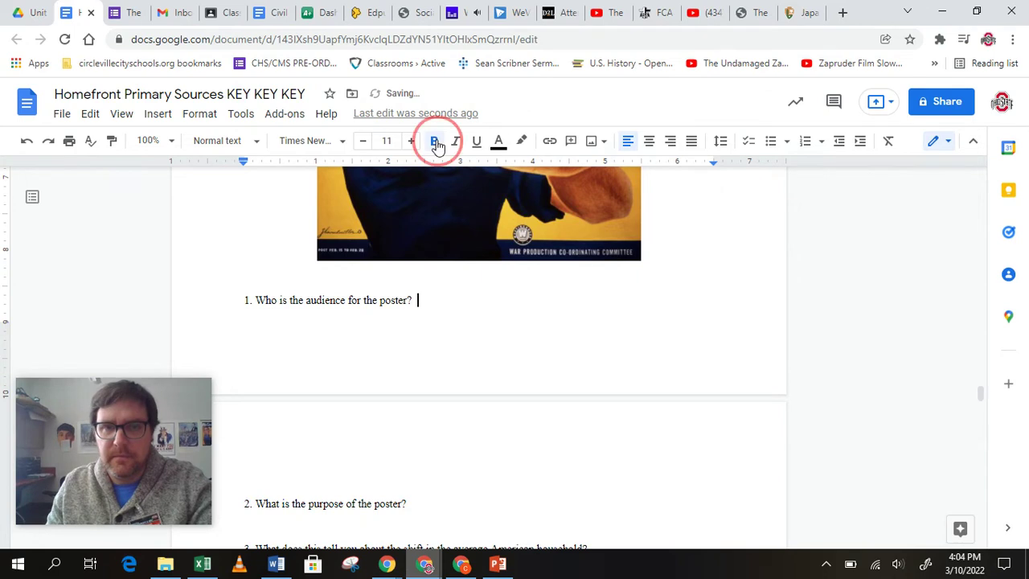
left_click(498, 141)
left_click(622, 236)
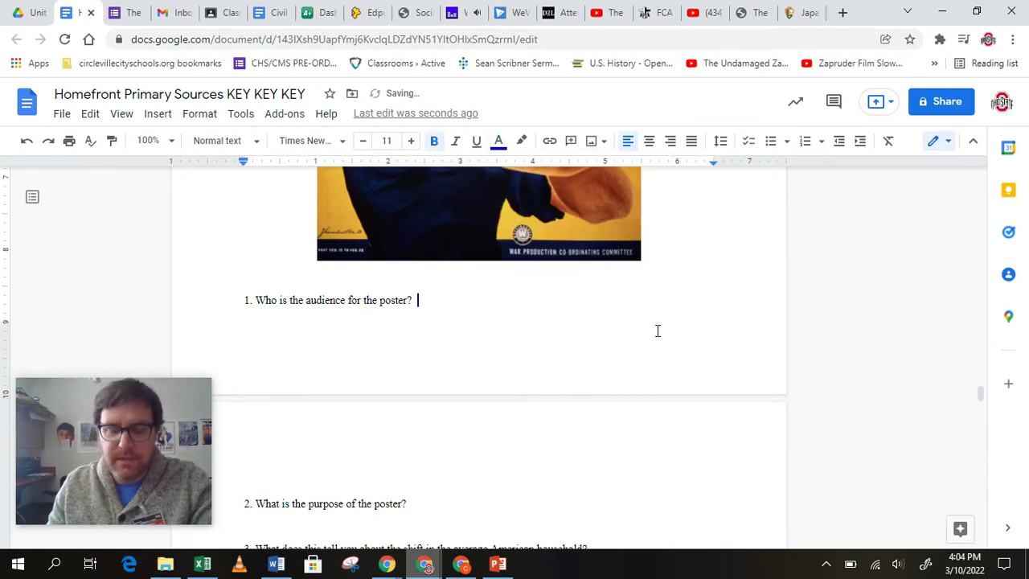
type("women")
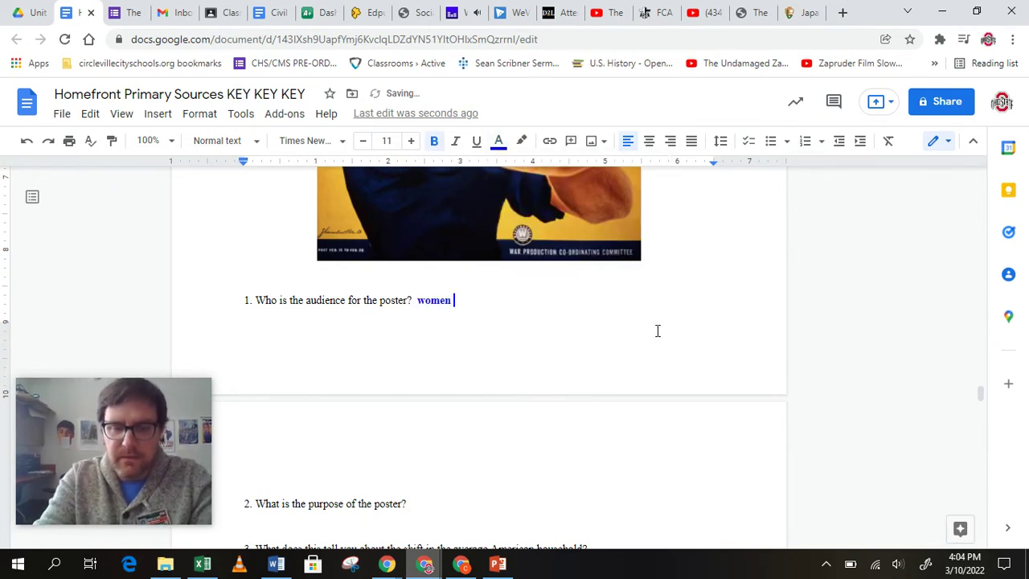
type(" wanting ")
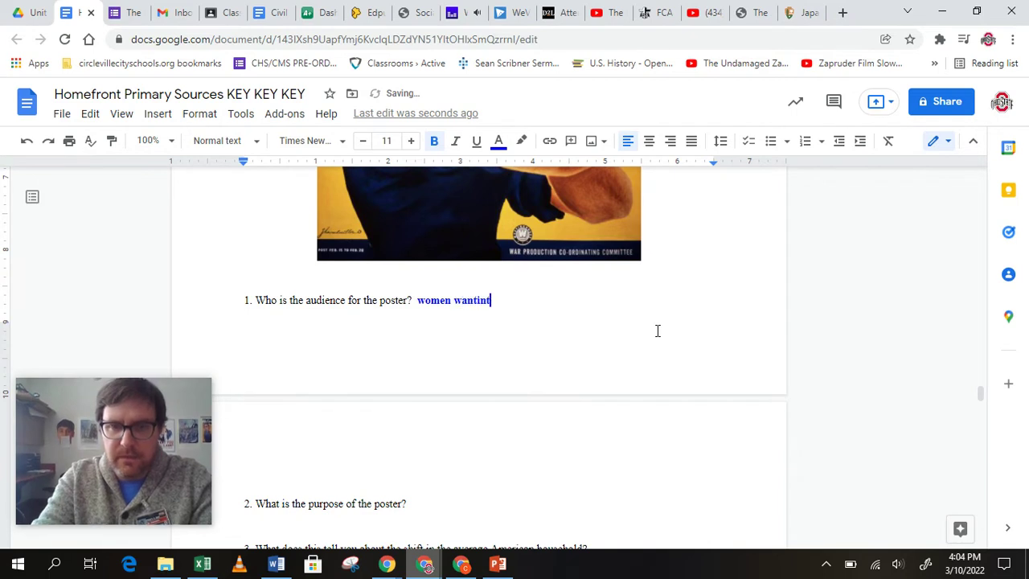
type("work ")
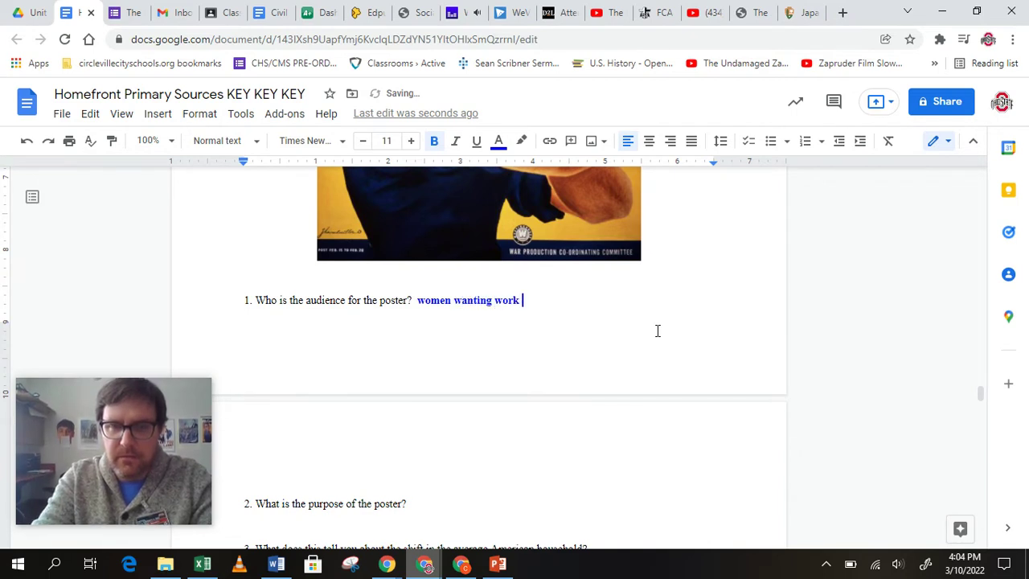
type("outside the home")
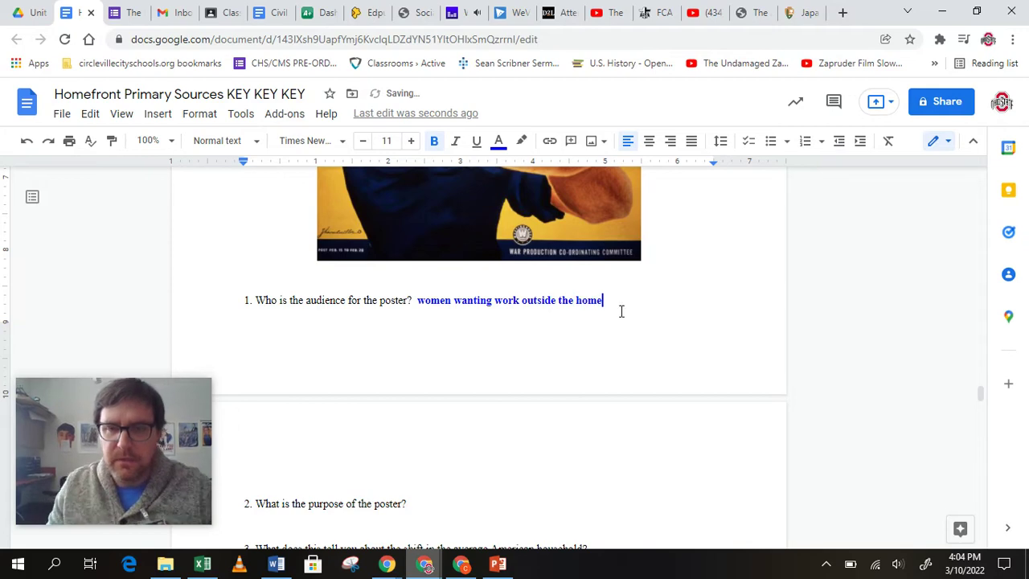
scroll(605, 330, "up", 5)
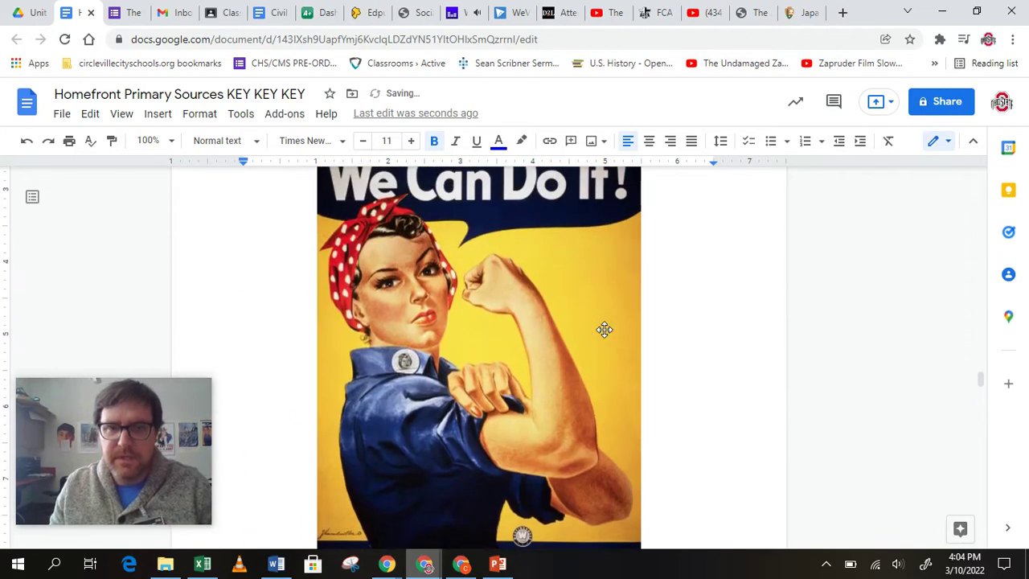
scroll(605, 330, "up", 1)
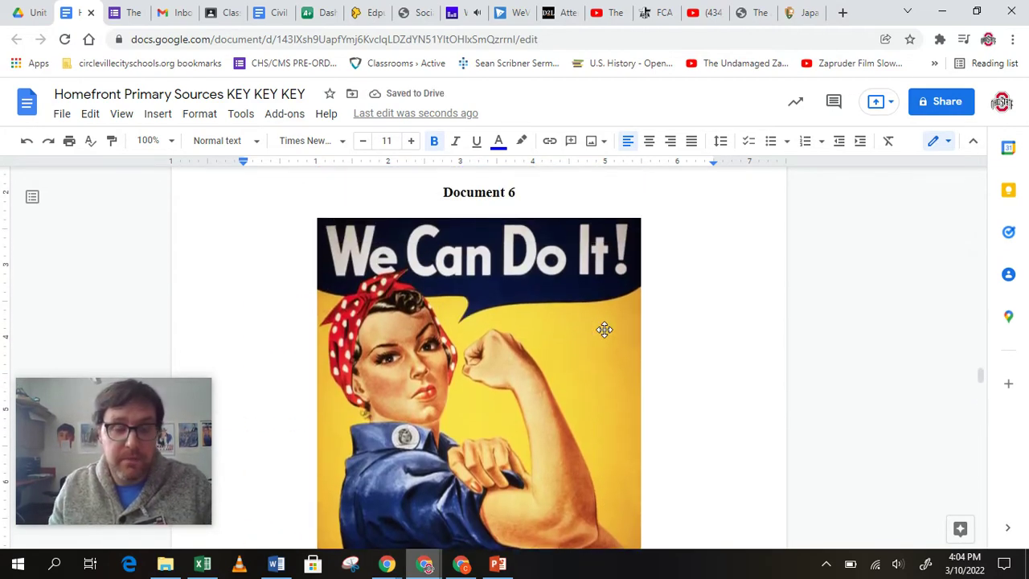
scroll(604, 330, "down", 1)
scroll(604, 330, "down", 8)
scroll(605, 329, "up", 3)
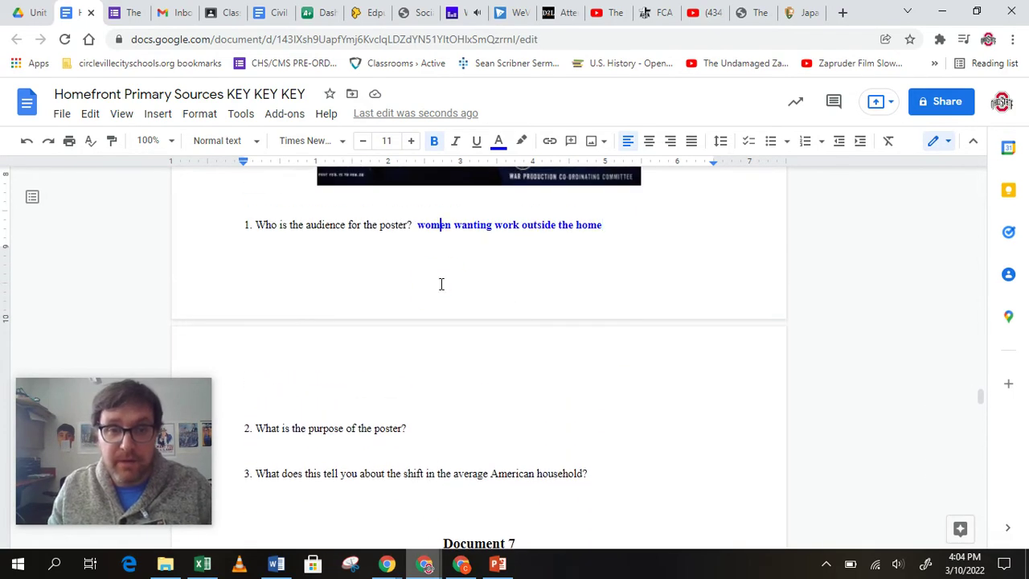
double_click(459, 423)
scroll(460, 423, "down", 1)
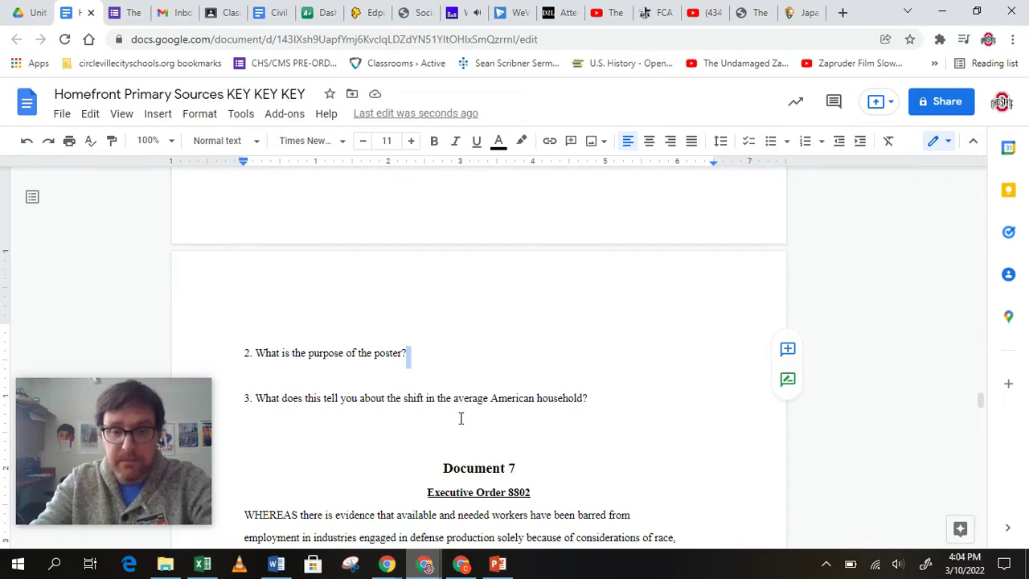
- Answer question 2 in bold blue with 'recruiting'
left_click(431, 145)
left_click(498, 143)
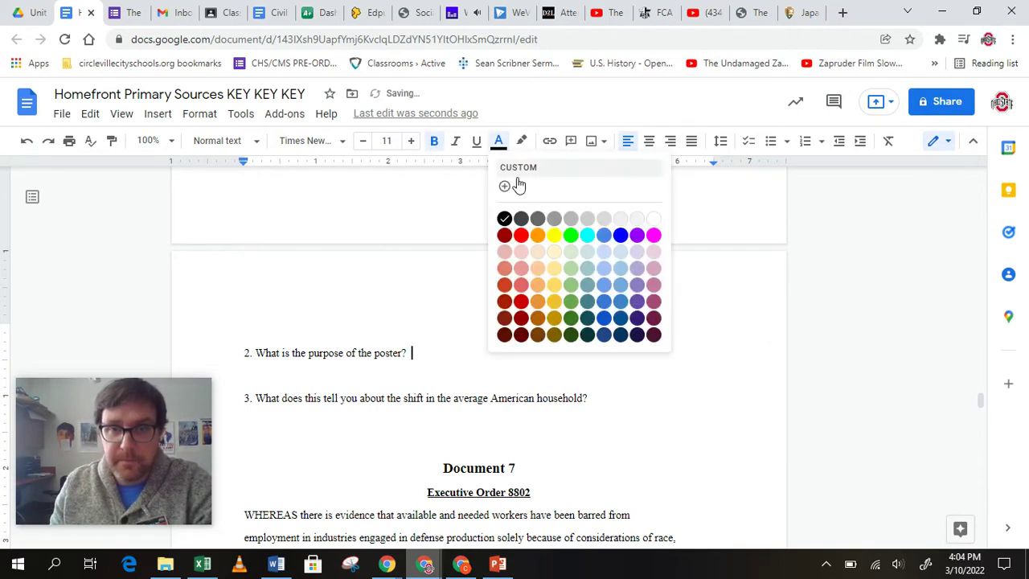
left_click(620, 237)
type("rec")
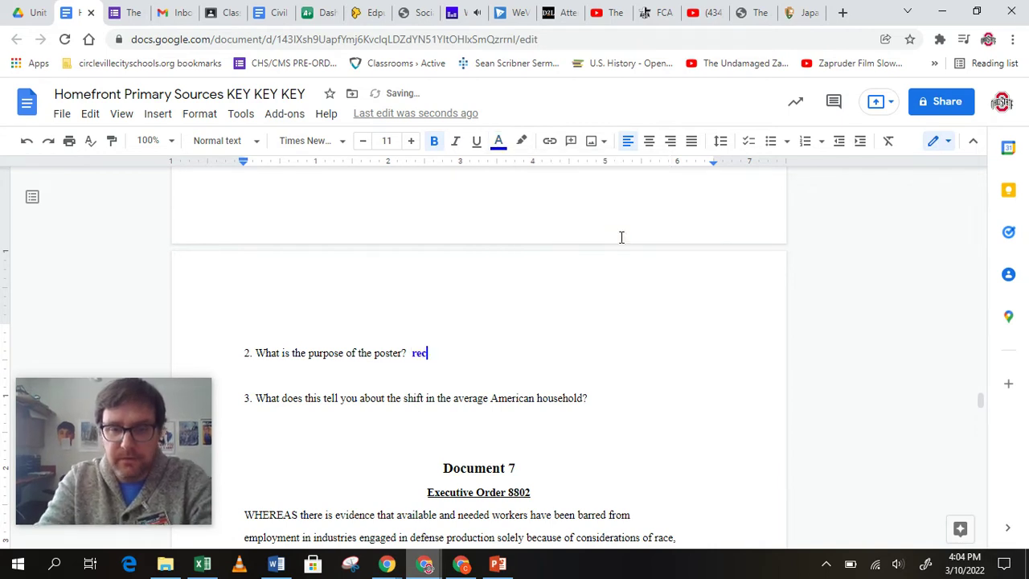
type("ruiting")
- Answer question 3 in bold blue: 'wartime needs override traditional domestic work for women'
left_click(614, 397)
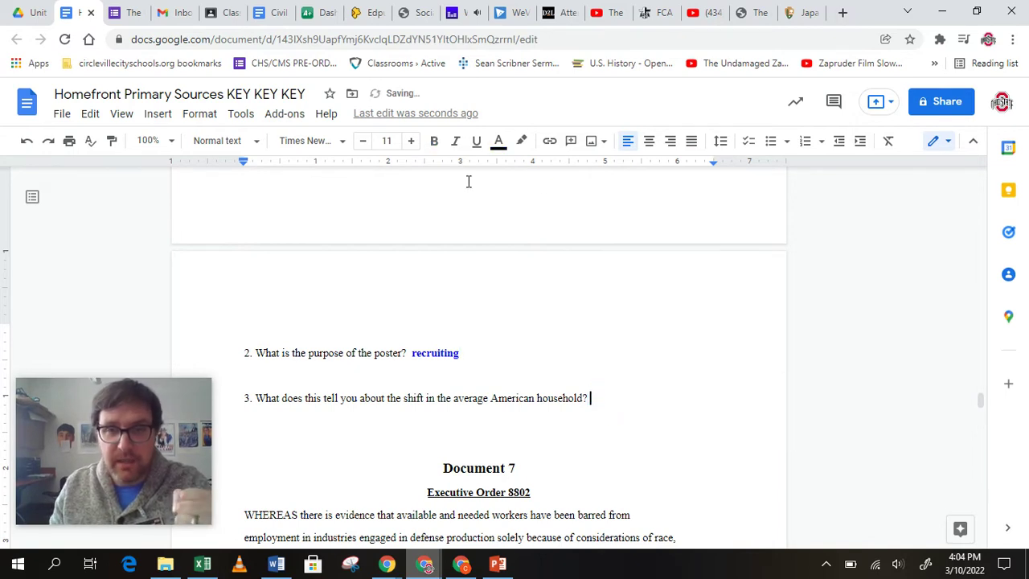
left_click(434, 140)
left_click(499, 141)
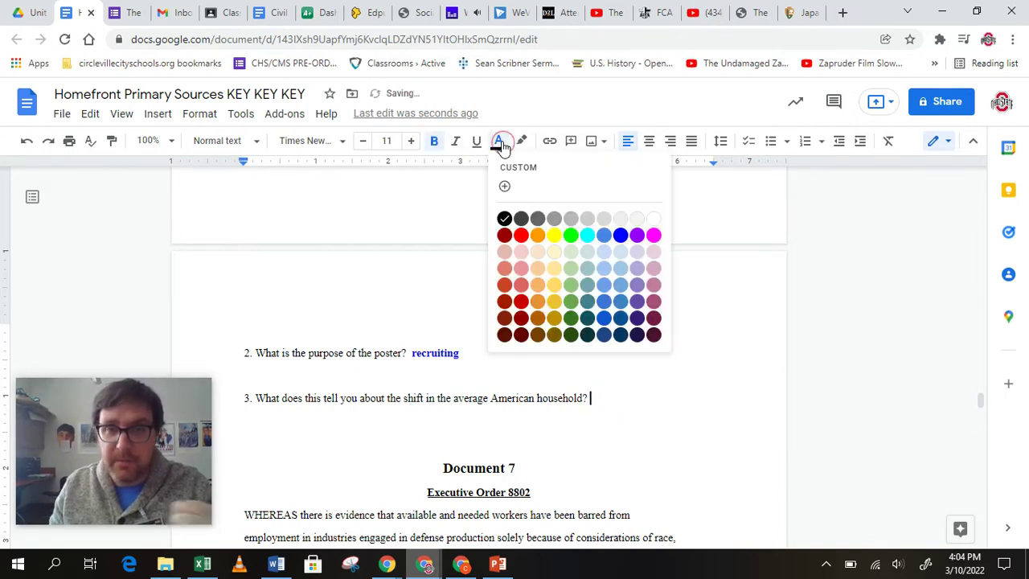
left_click(620, 233)
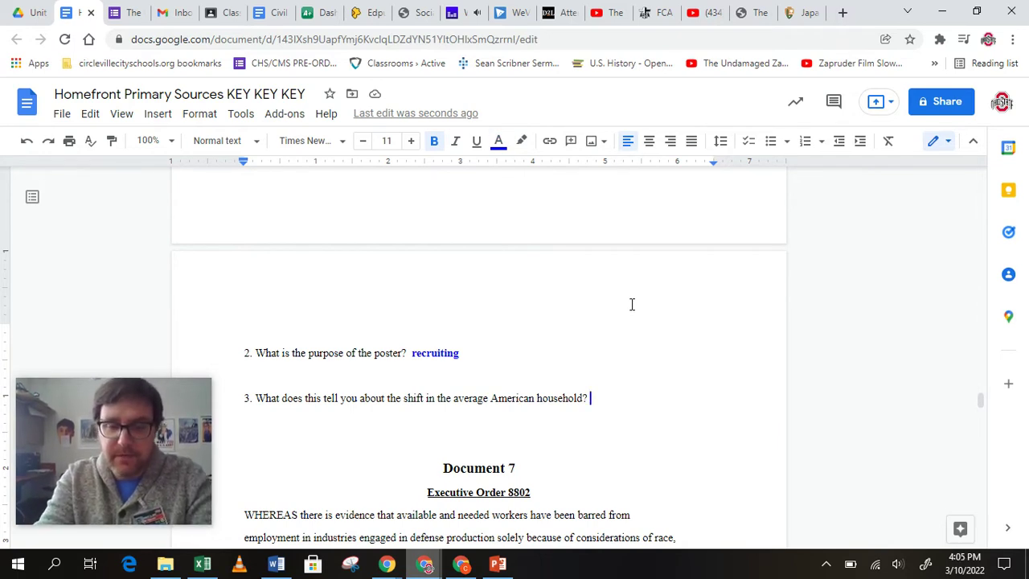
type("wartime,")
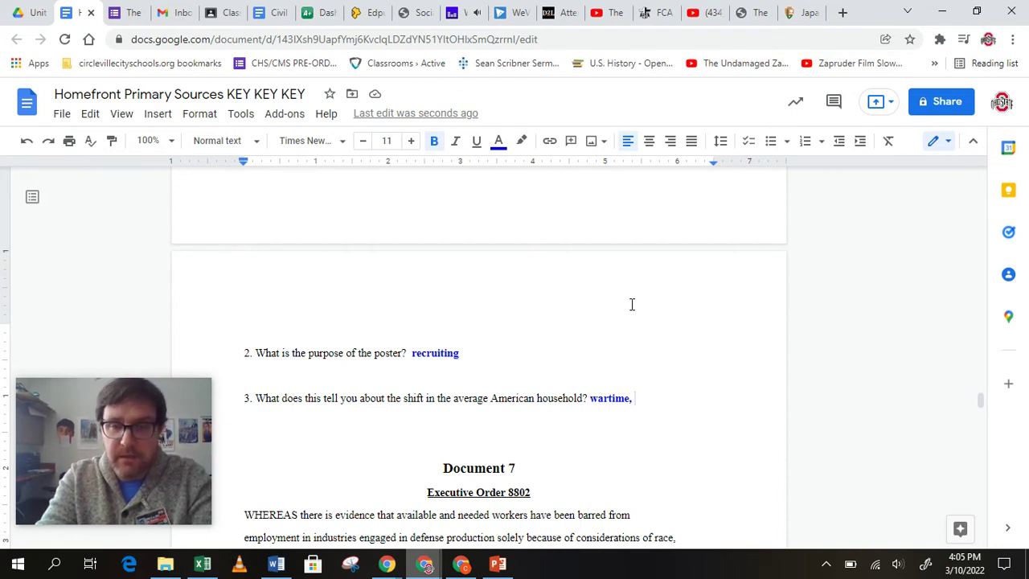
key("BackSpace")
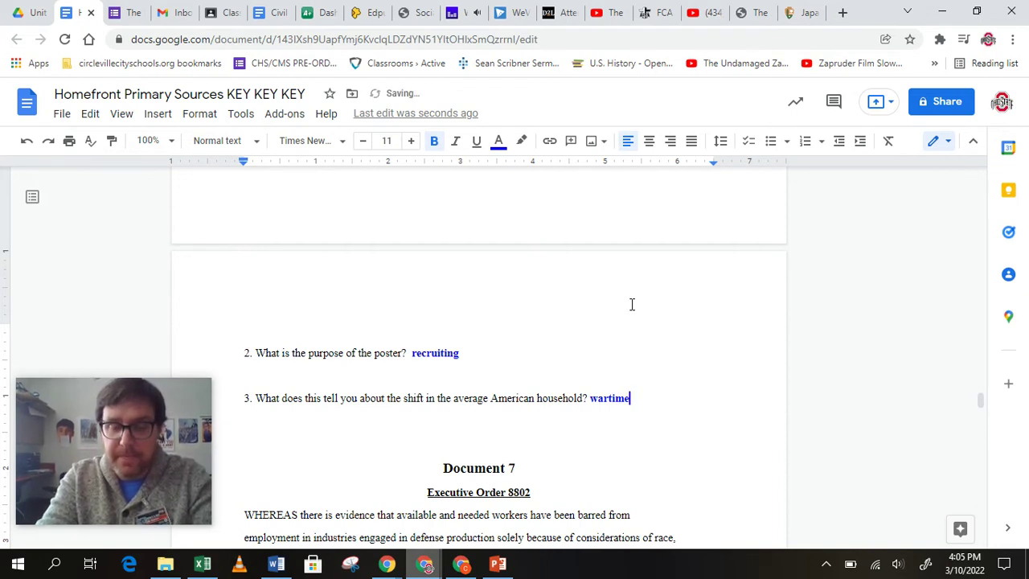
type("needs ")
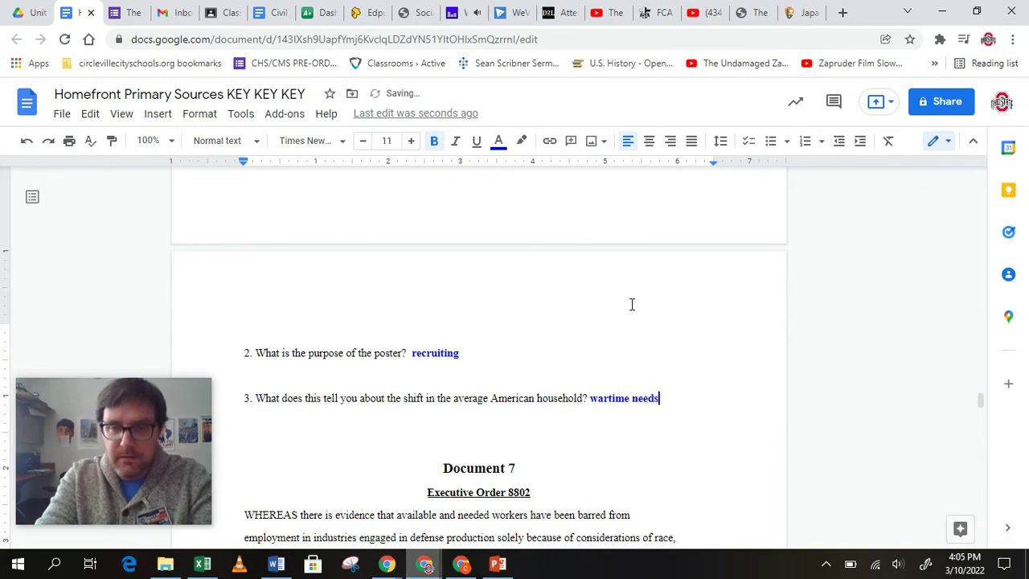
type("override tradi")
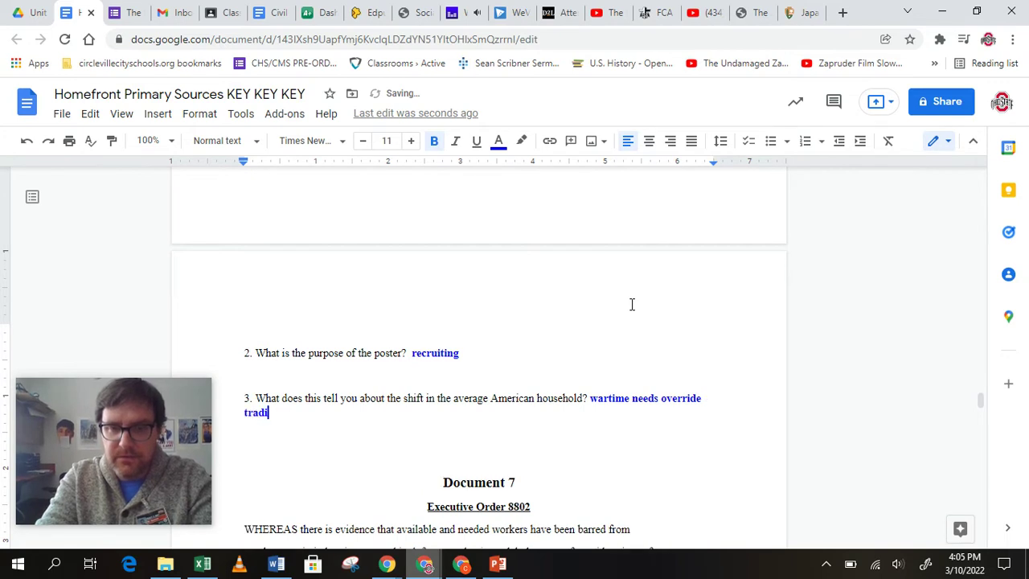
type("tional domestic")
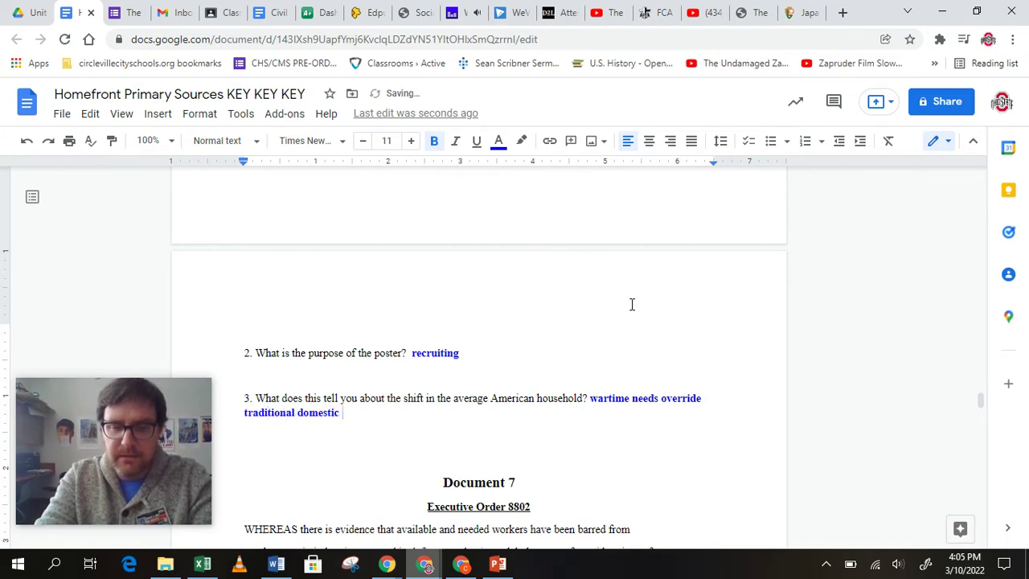
type(" work for women")
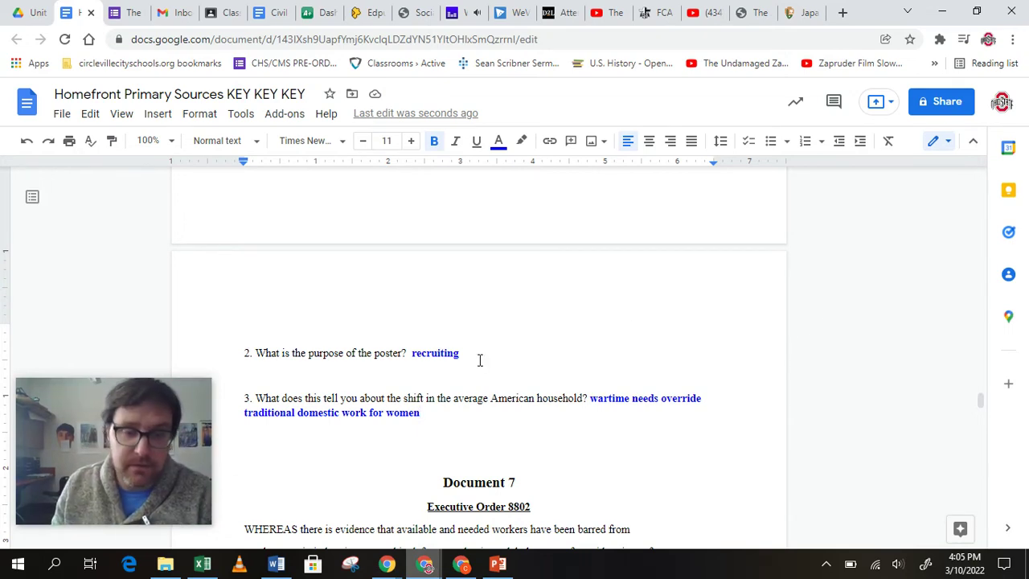
scroll(480, 360, "down", 5)
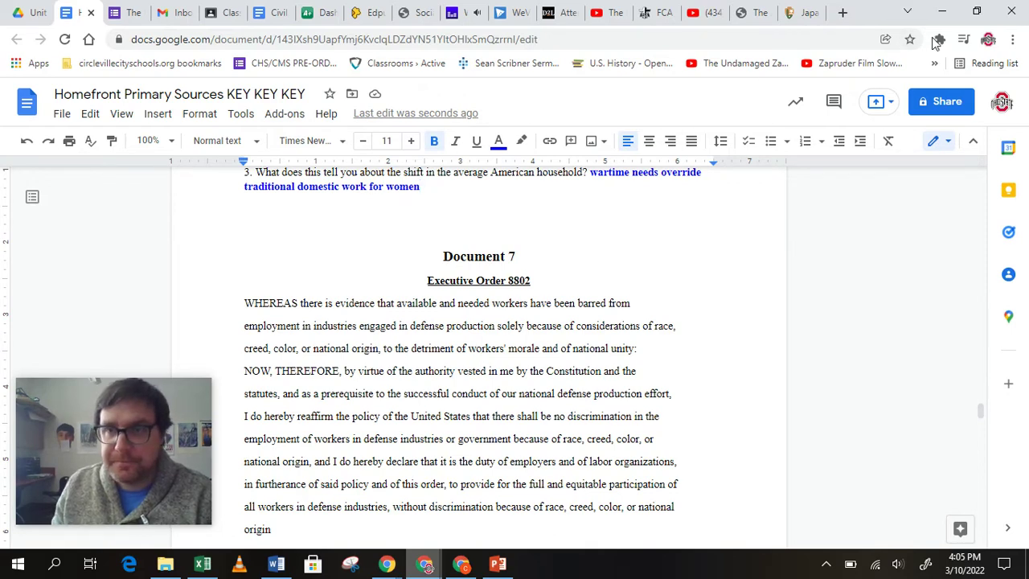
left_click(939, 42)
left_click(792, 329)
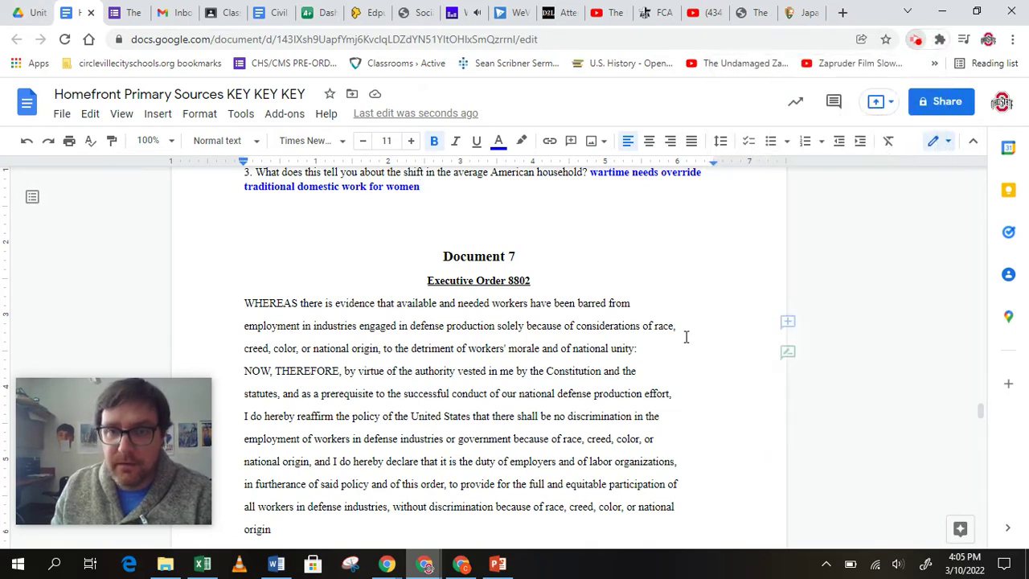
mouse_move(770, 311)
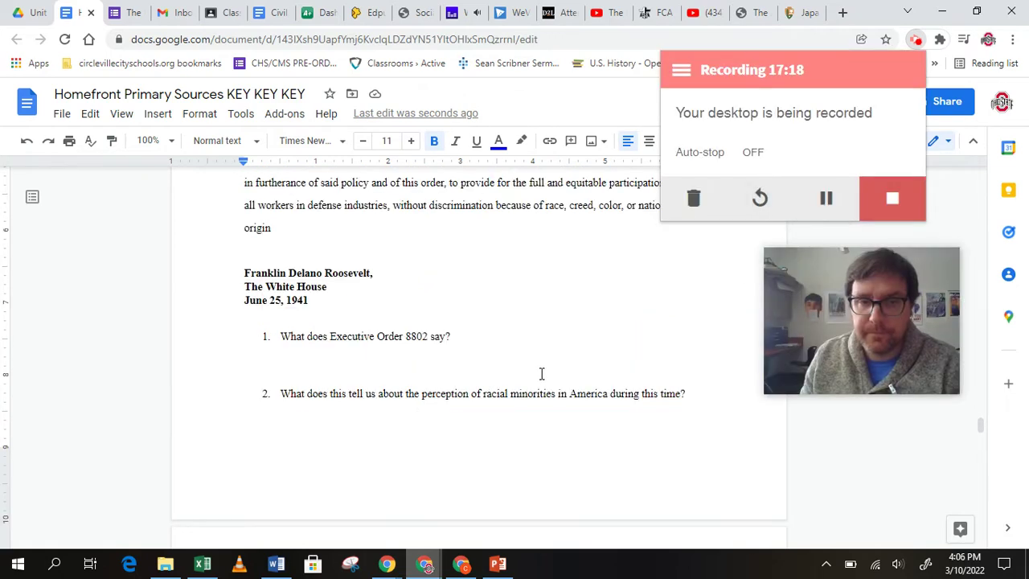
- Answer Executive Order 8802 question 1 in bold blue: 'desegregation of the defense industries'
left_click(477, 339)
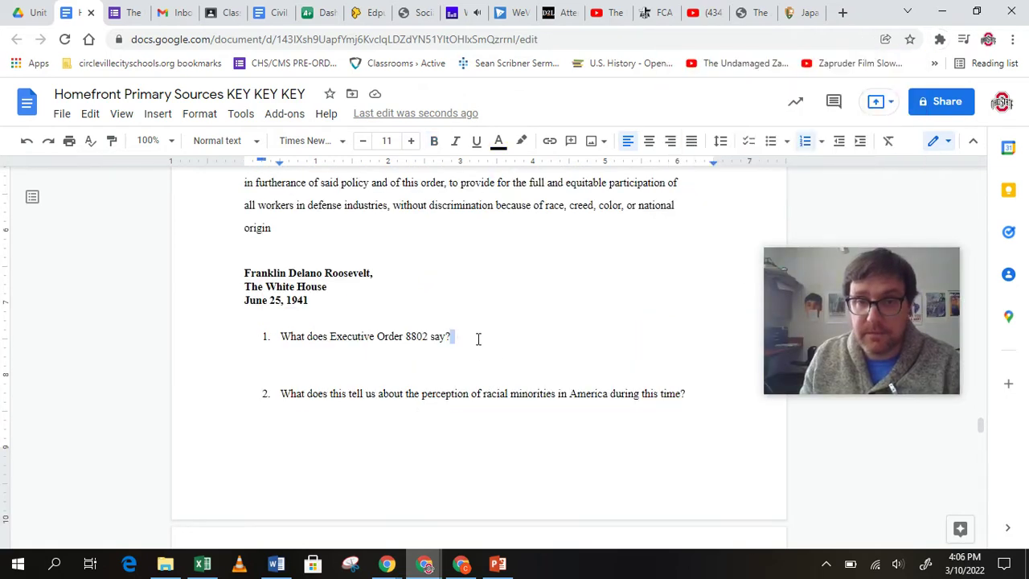
left_click(435, 141)
left_click(499, 142)
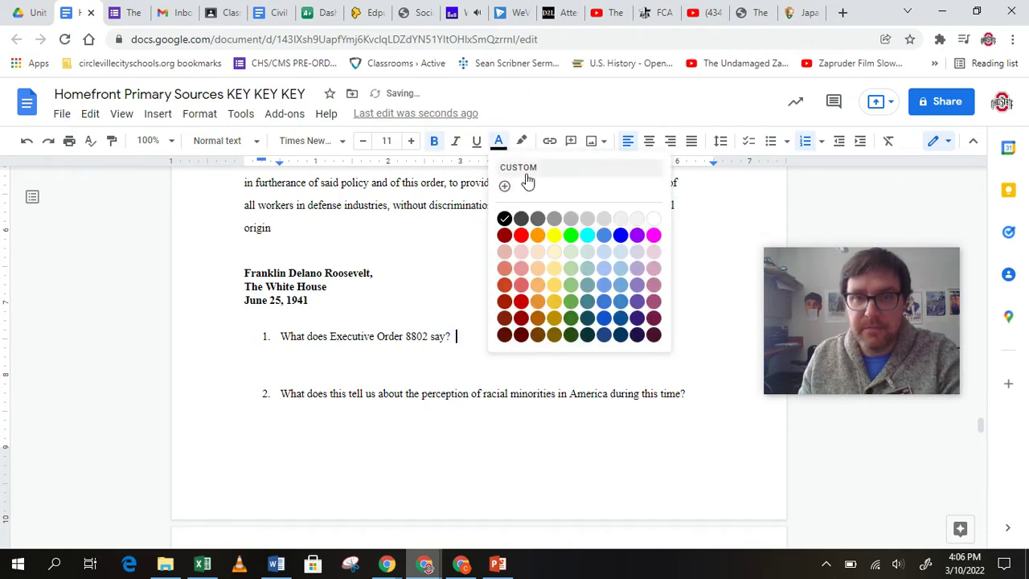
left_click(618, 237)
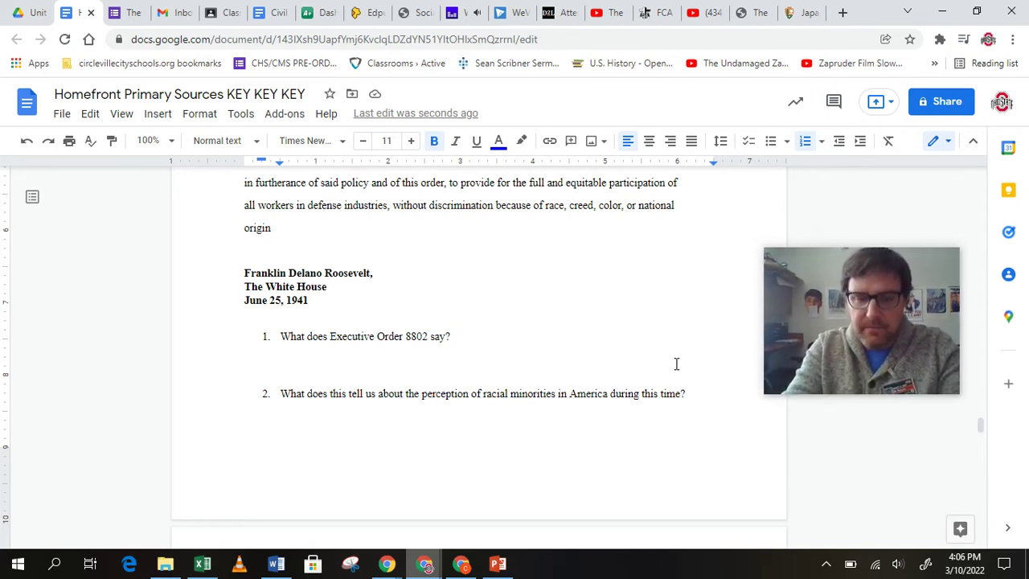
type("des")
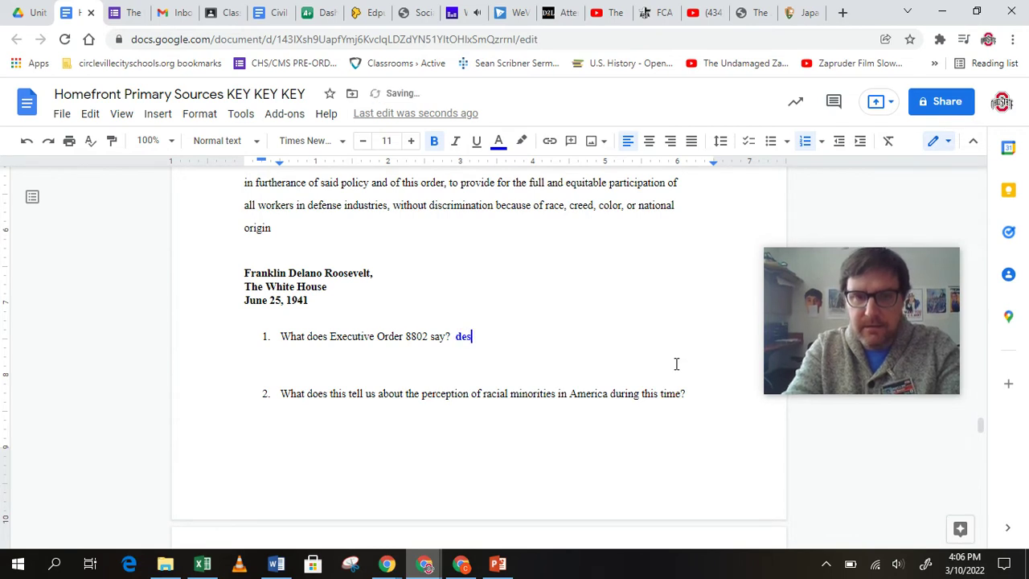
type("egregation o")
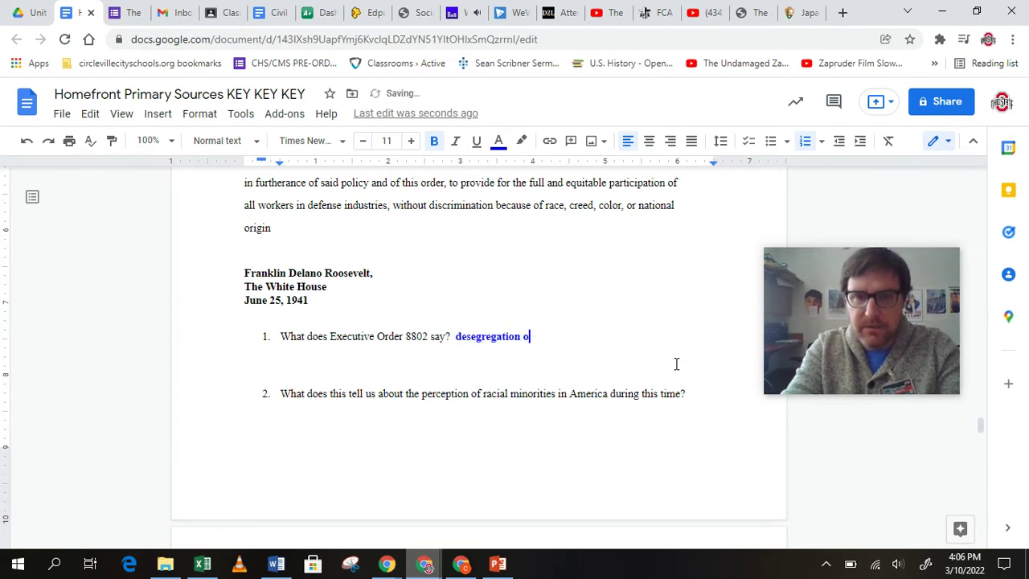
type("f the defense industries")
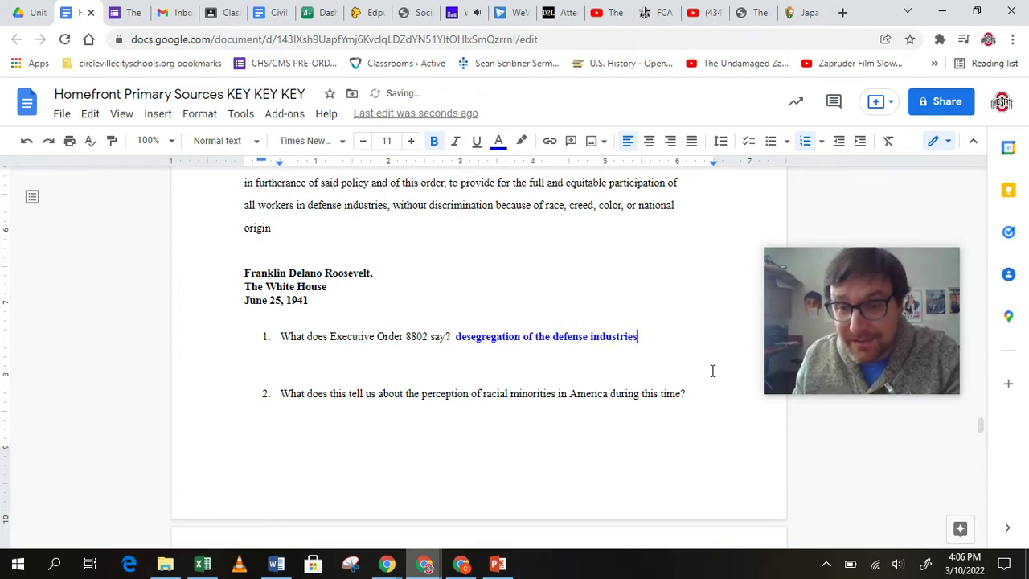
- Set bold blue text at the end of question 2, ready for its answer
left_click(705, 391)
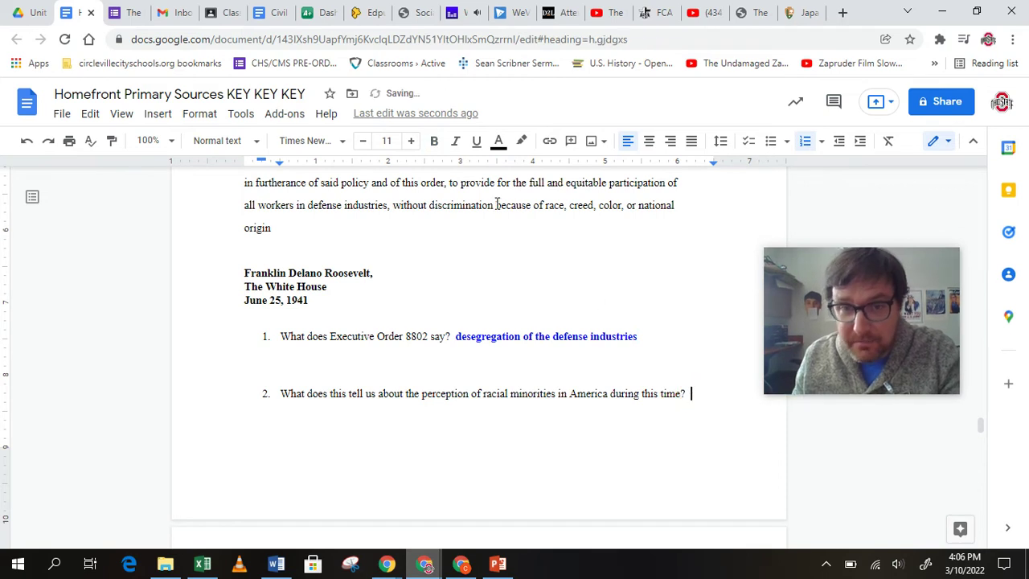
left_click(435, 142)
left_click(497, 143)
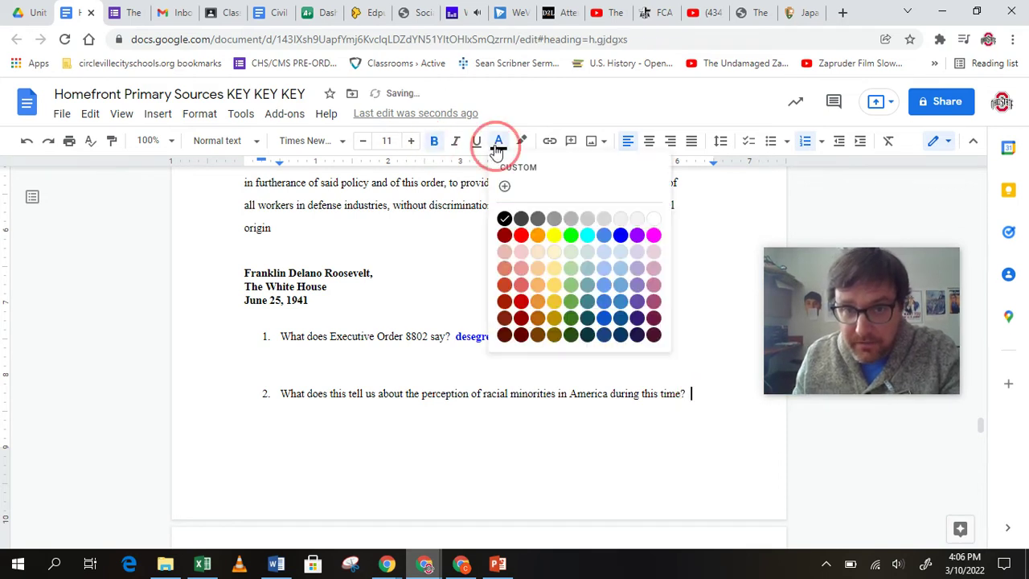
left_click(620, 235)
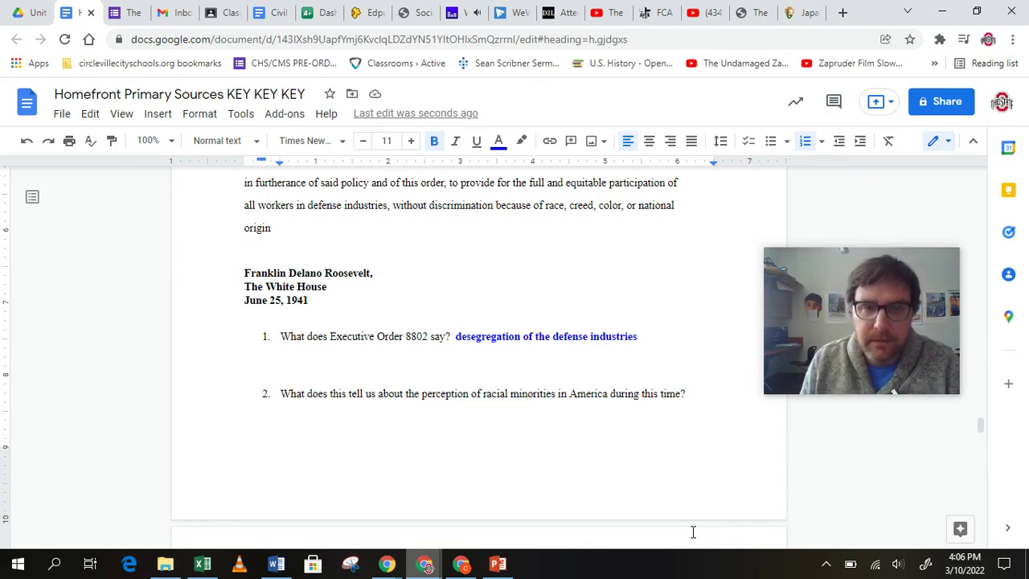
scroll(477, 324, "up", 2)
scroll(491, 394, "down", 1)
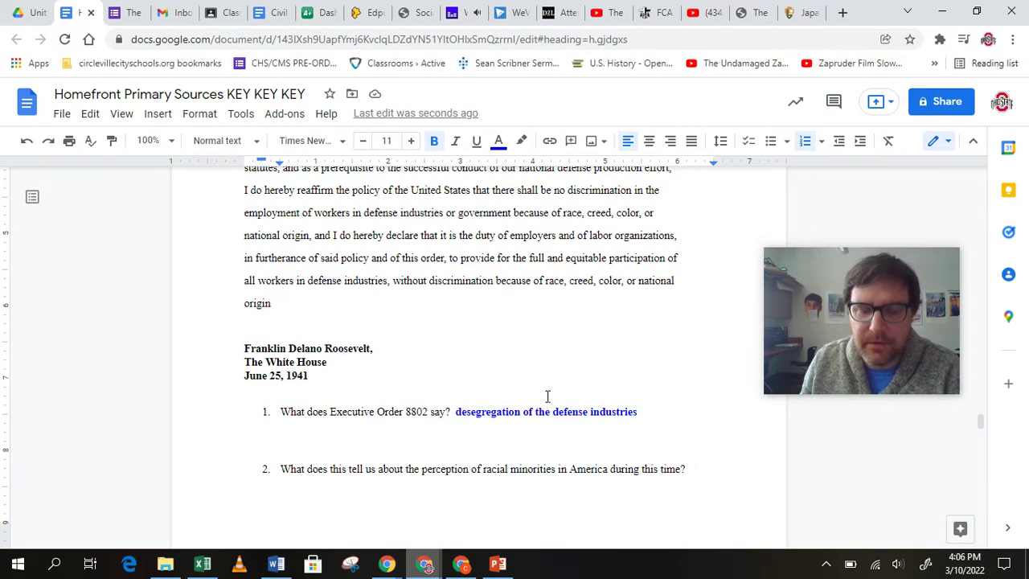
scroll(548, 397, "up", 2)
scroll(566, 375, "down", 1)
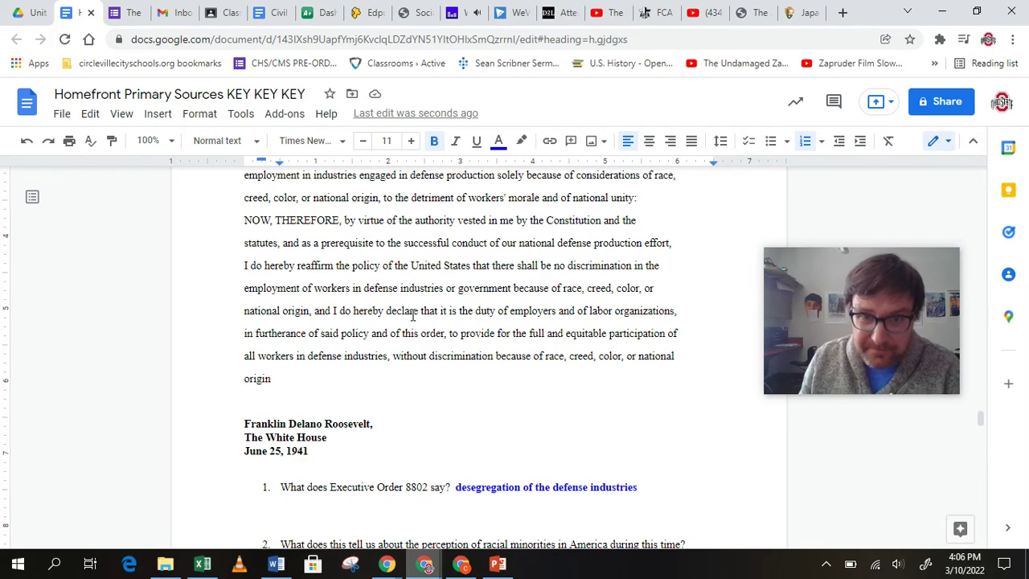
- Type 'necessary contributors to the war effort' as question 2's bold blue answer
scroll(550, 393, "down", 2)
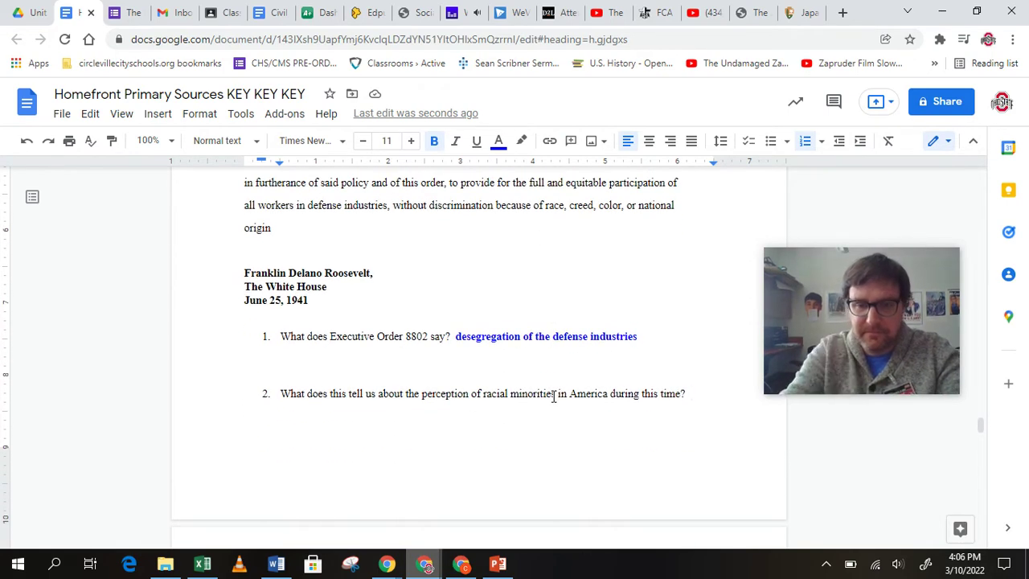
type("necessar")
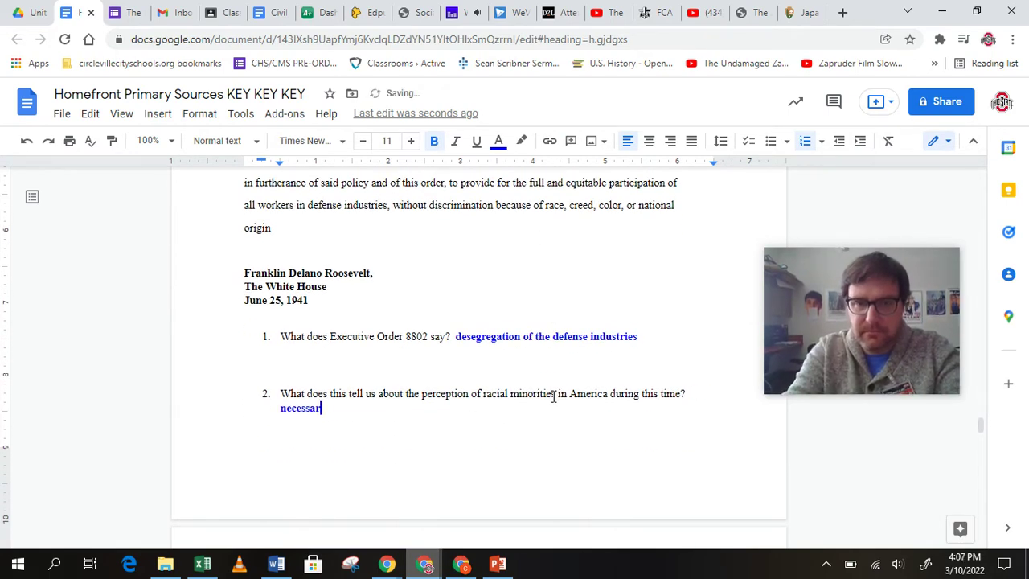
type("y contr")
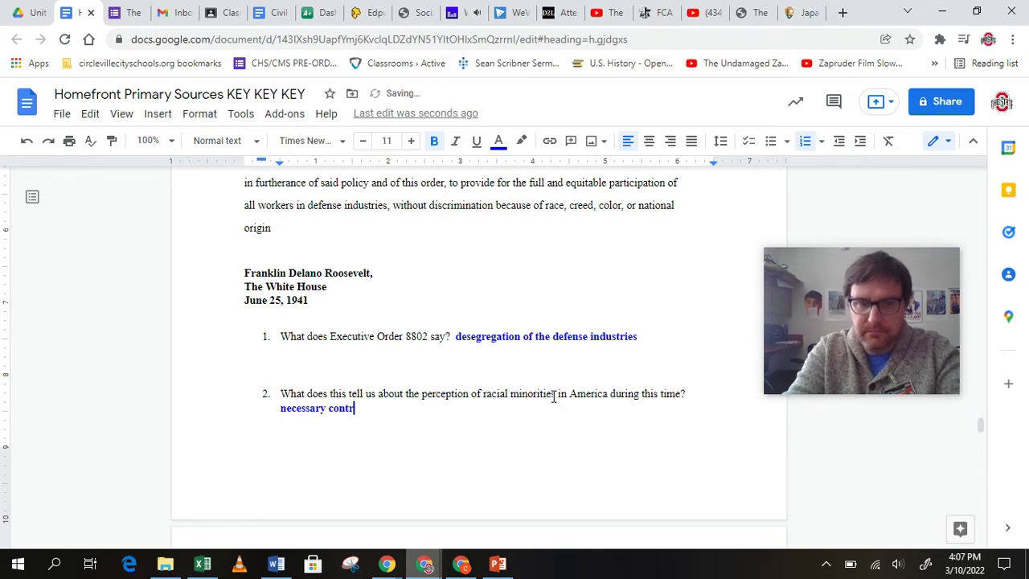
type("ibutors to the war effort")
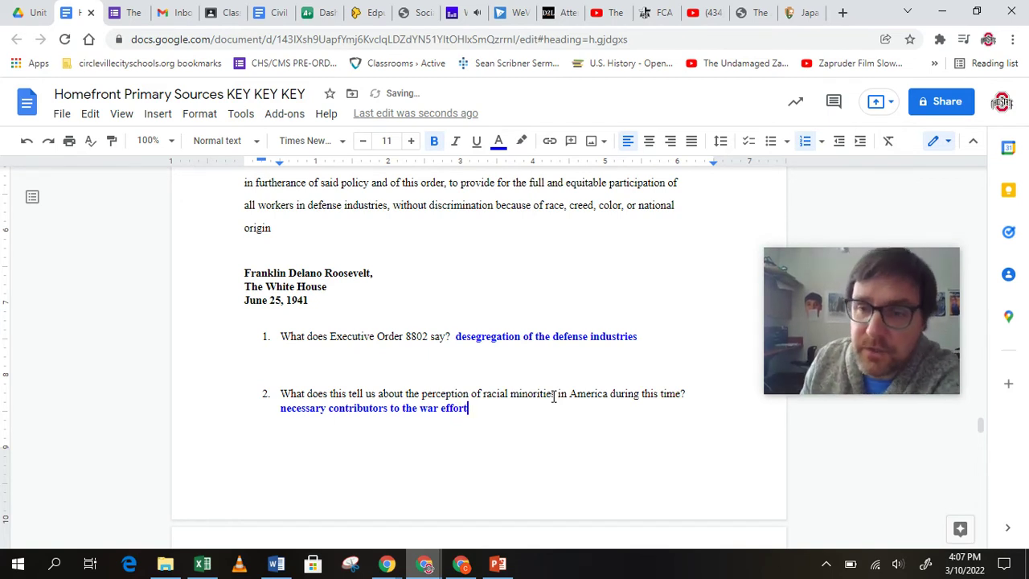
mouse_move(498, 564)
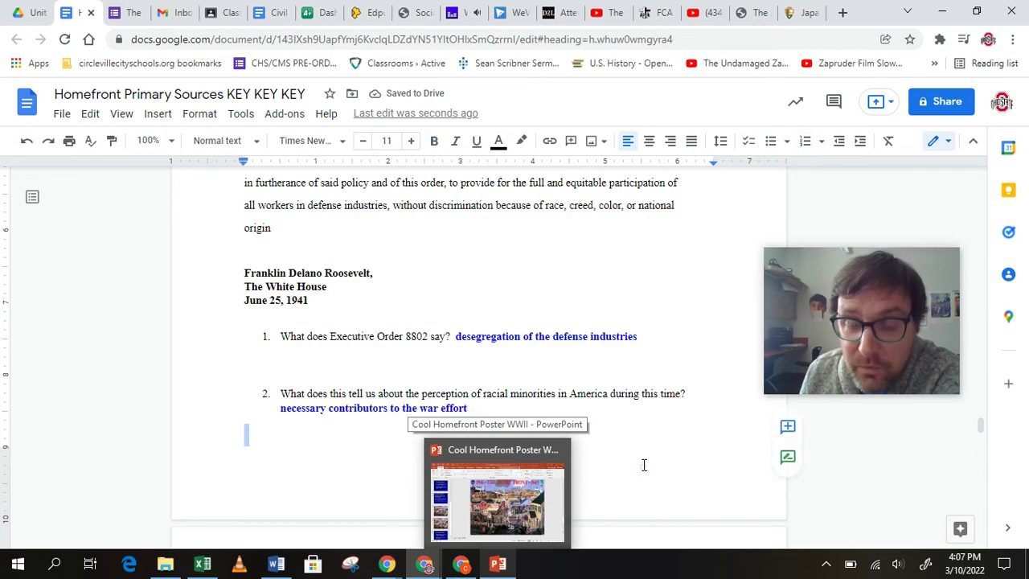
left_click(340, 435)
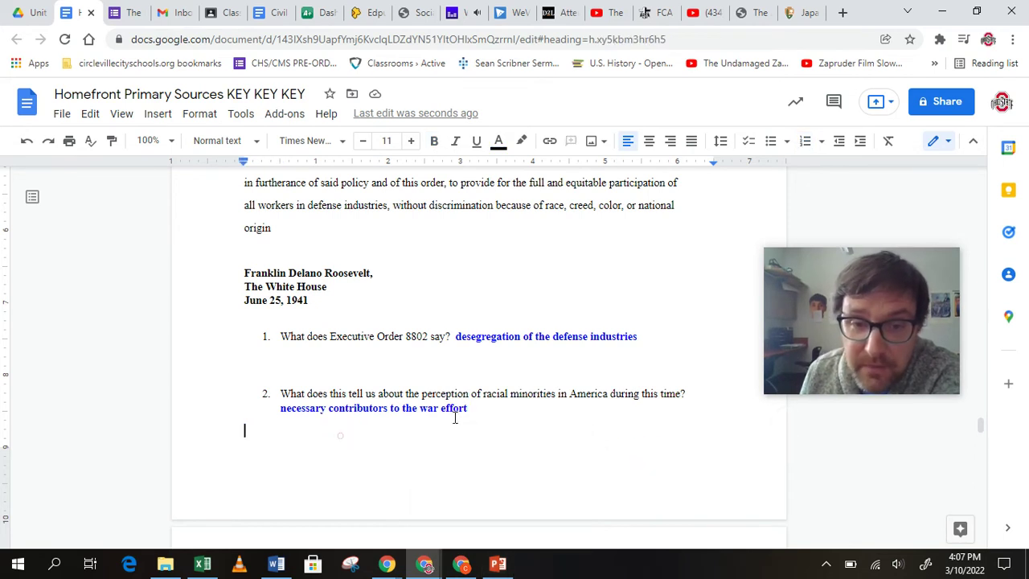
left_click(484, 407)
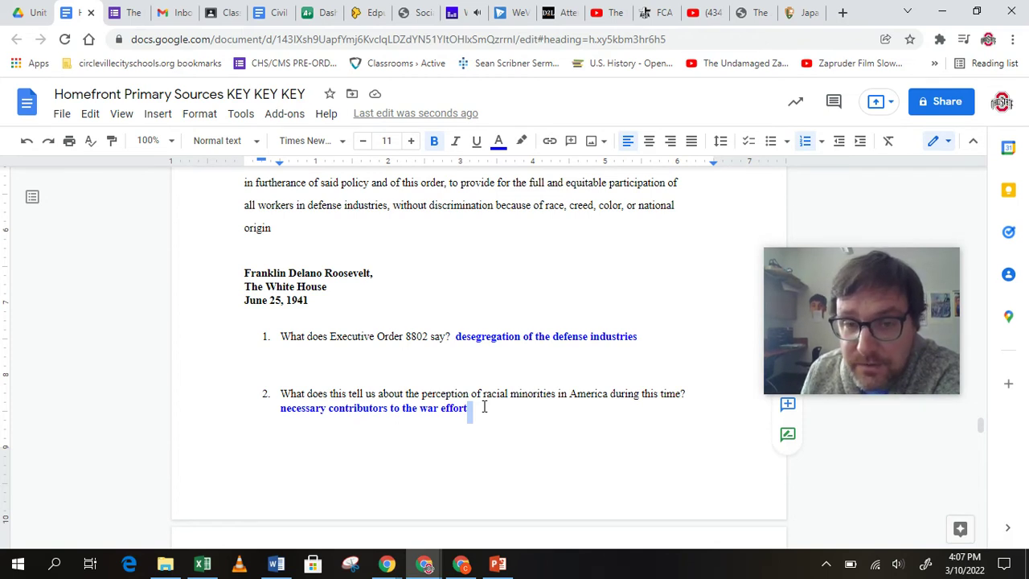
left_click(484, 408)
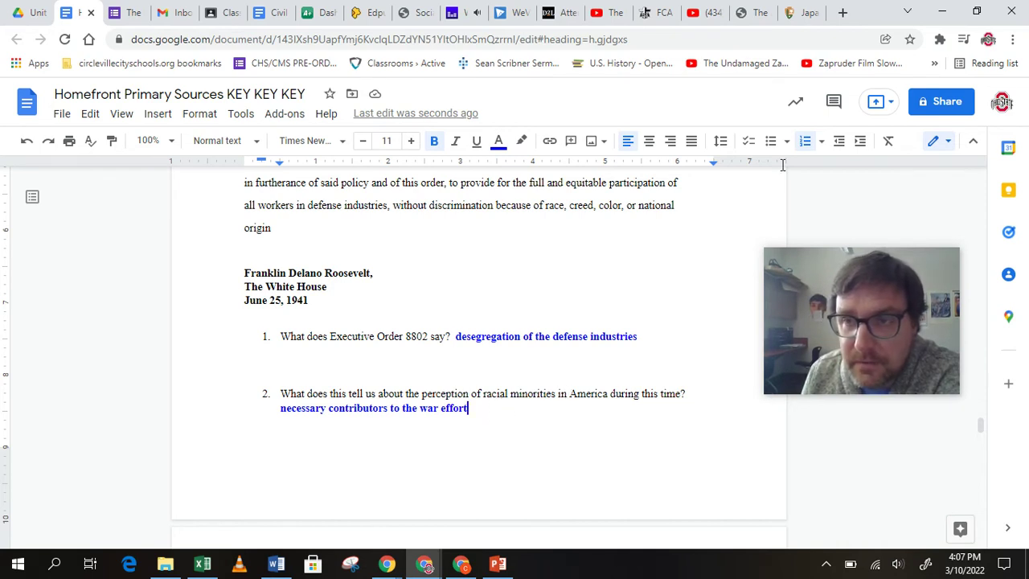
mouse_move(772, 296)
left_click_drag(813, 324, 844, 84)
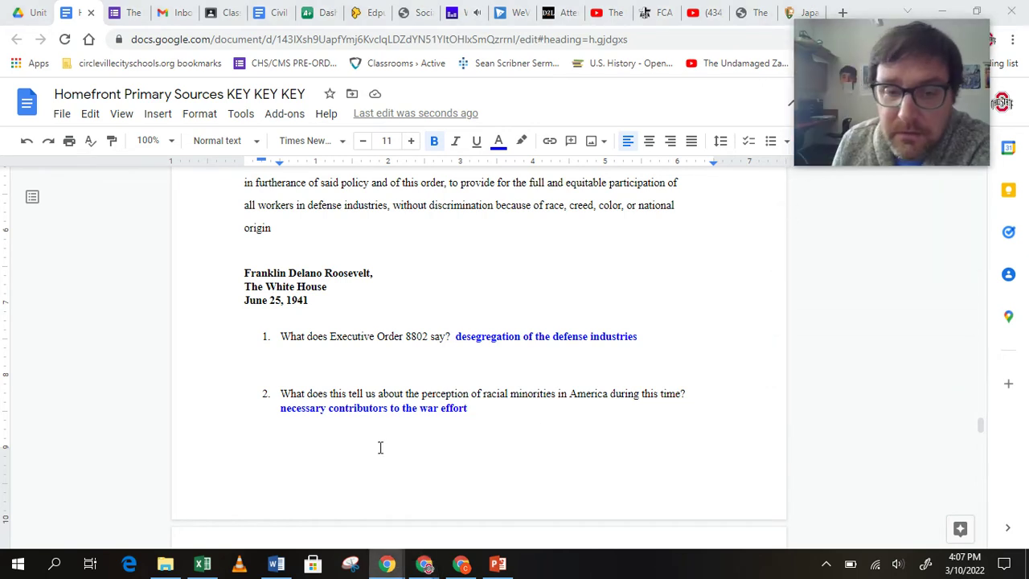
mouse_move(497, 567)
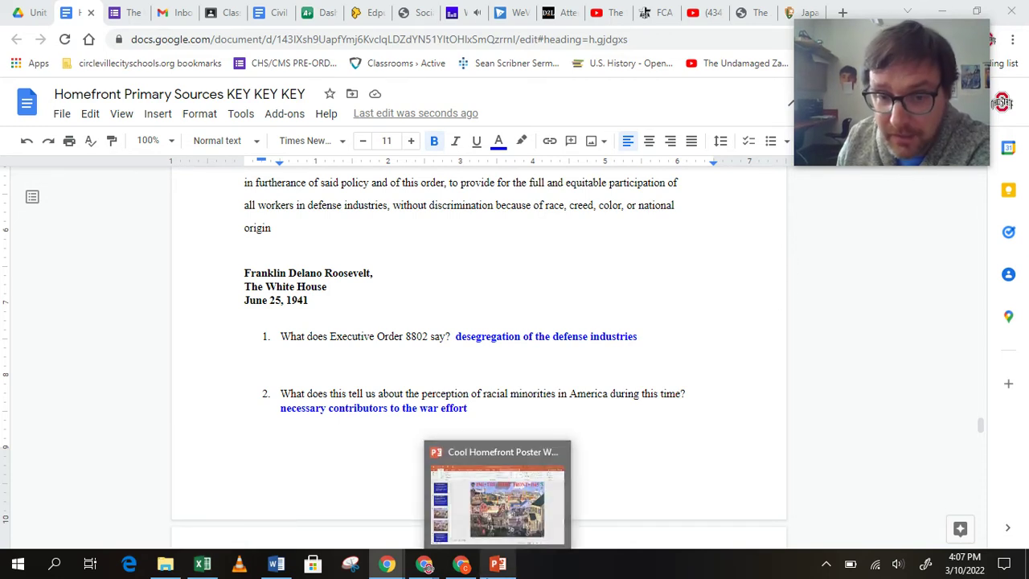
- Switch to PowerPoint and start the slide show from the beginning, advancing to the Home Front poster
left_click(496, 568)
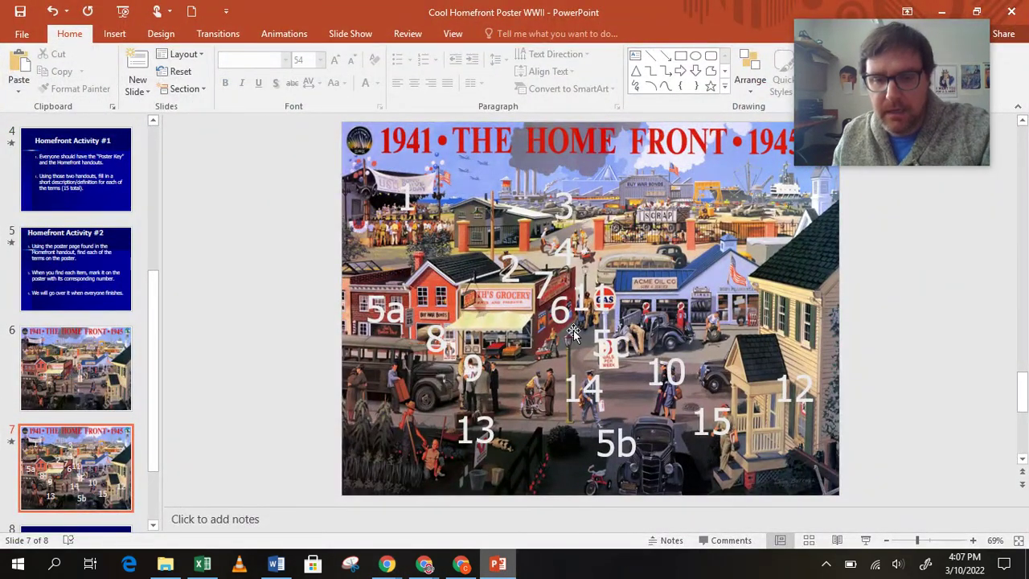
key("shift+F5")
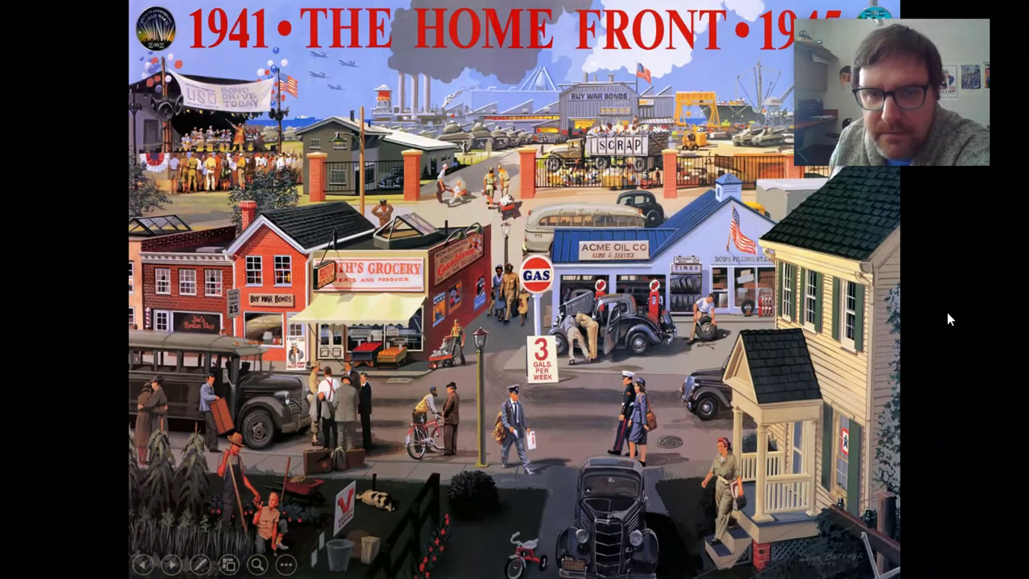
key("Right")
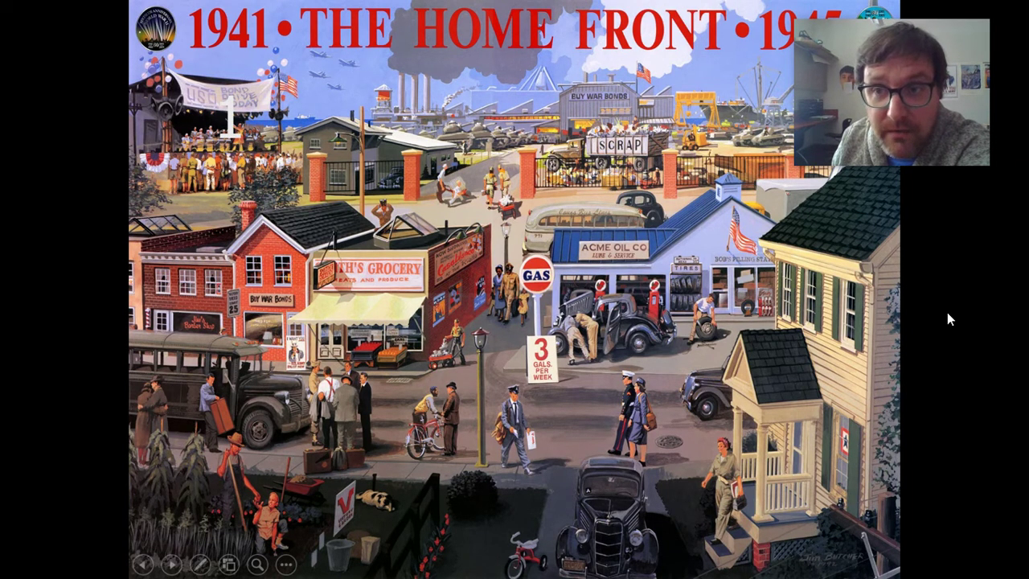
- Reveal the poster's numbered labels 2 through 10 one after another
key("Right")
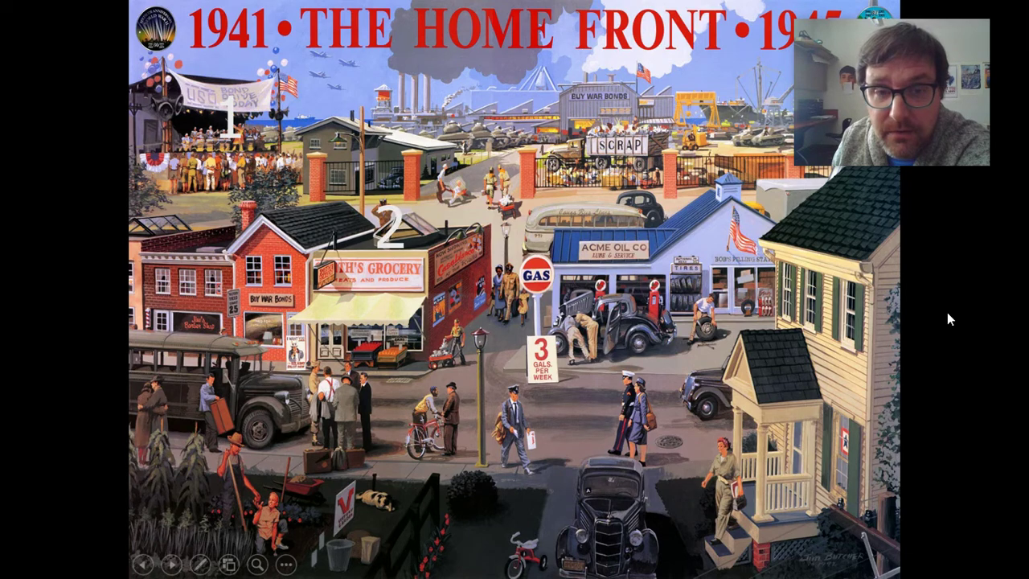
key("Right")
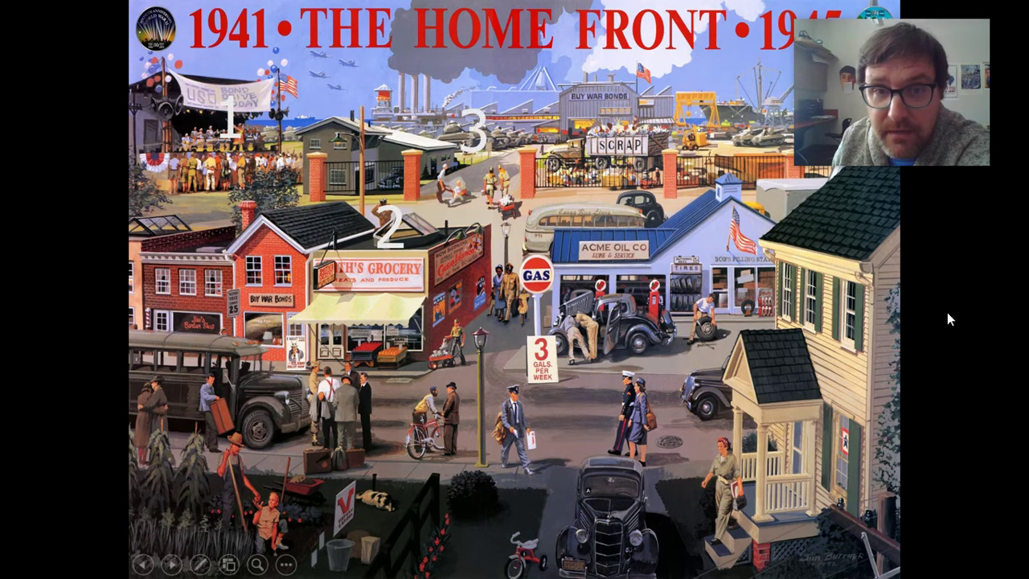
key("Right")
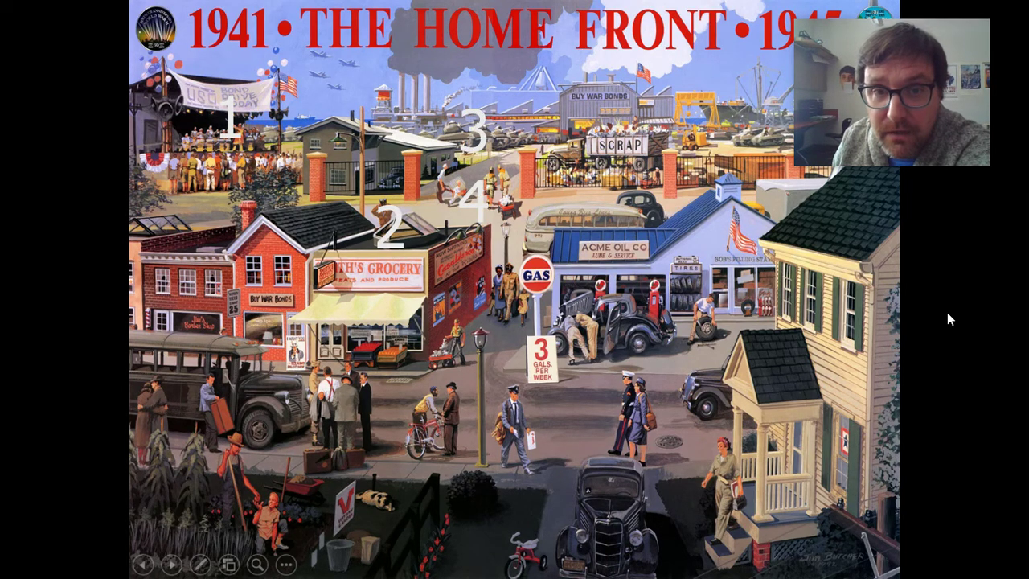
key("Right")
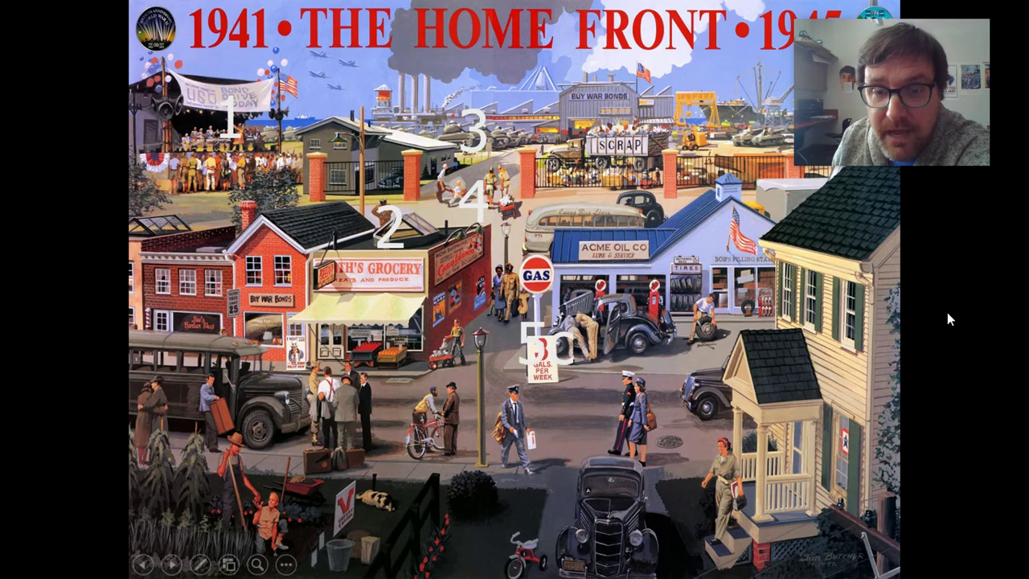
key("Right")
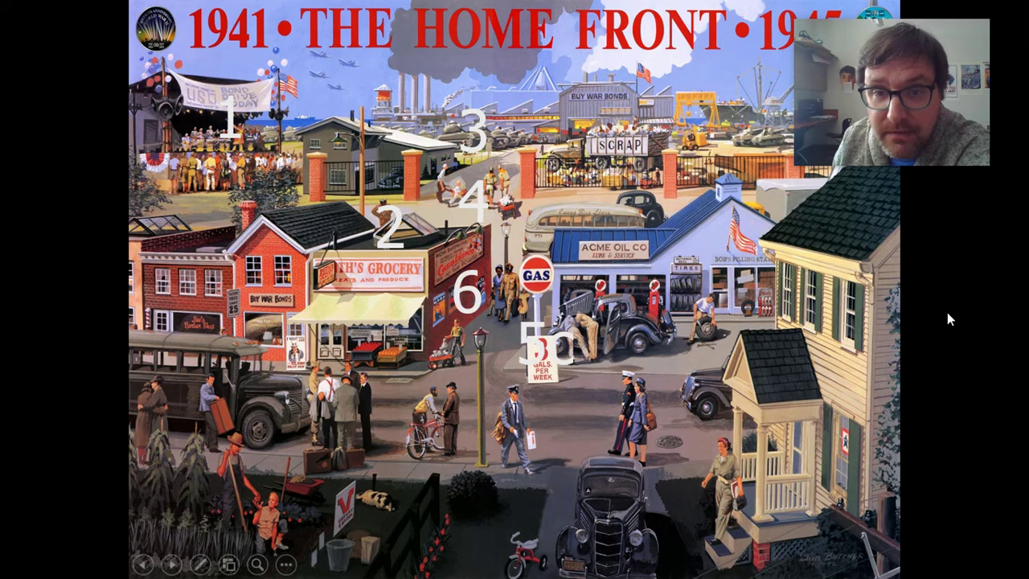
key("Right")
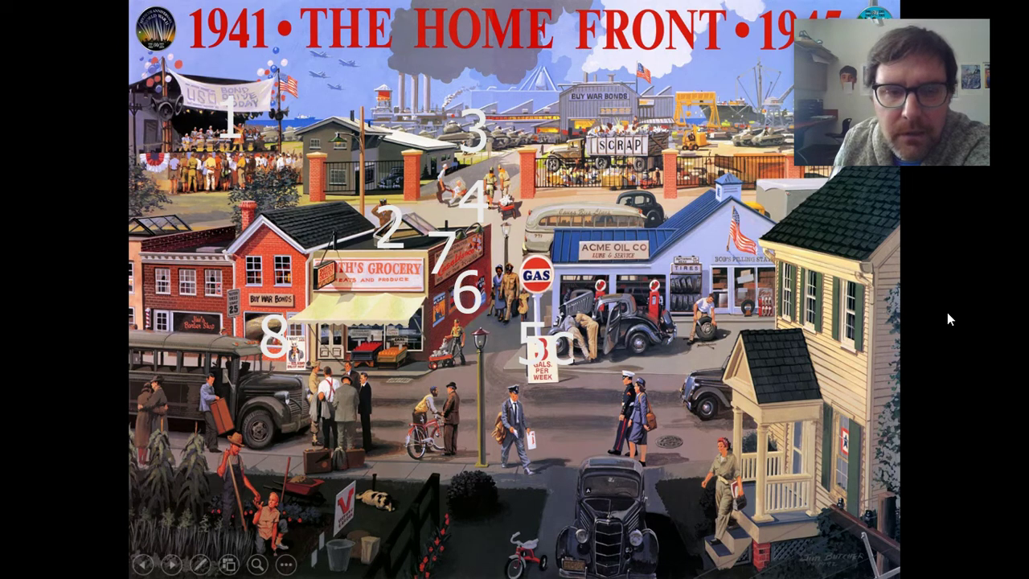
key("Right")
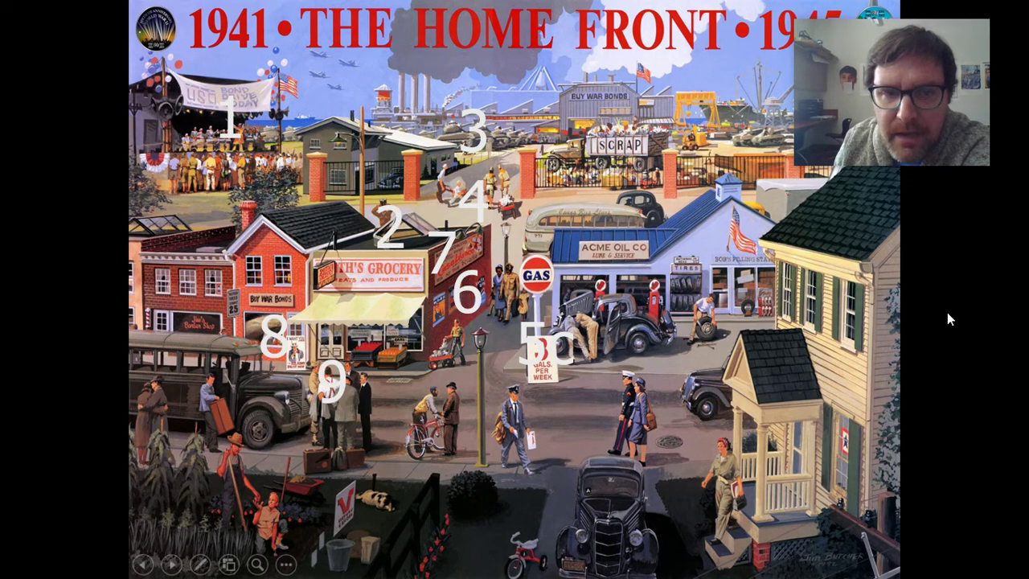
key("Right")
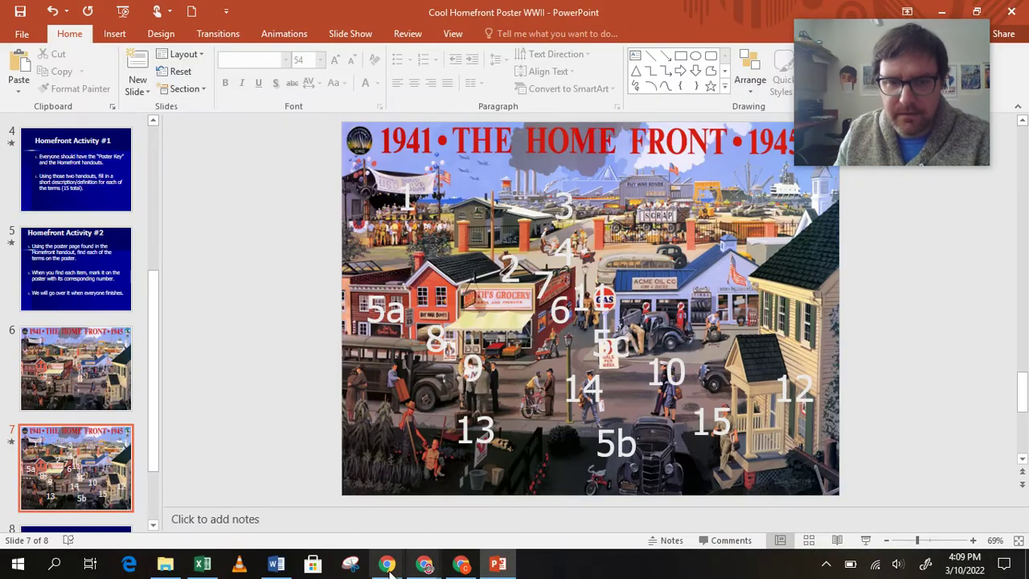
- Pause the W W II Era Classics, Vol. 2 album in the Amazon Music tab
mouse_move(420, 566)
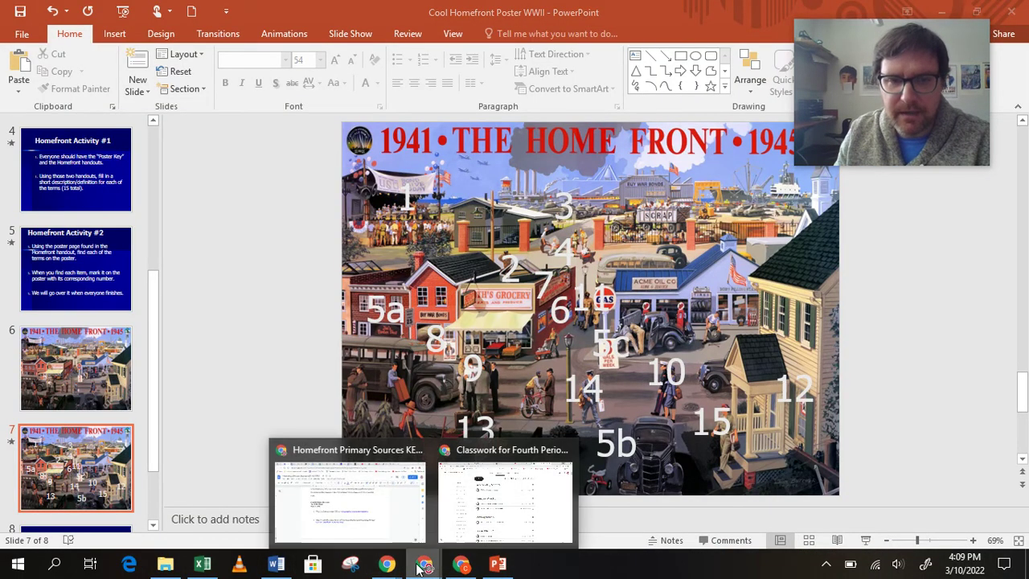
left_click(379, 524)
left_click(460, 12)
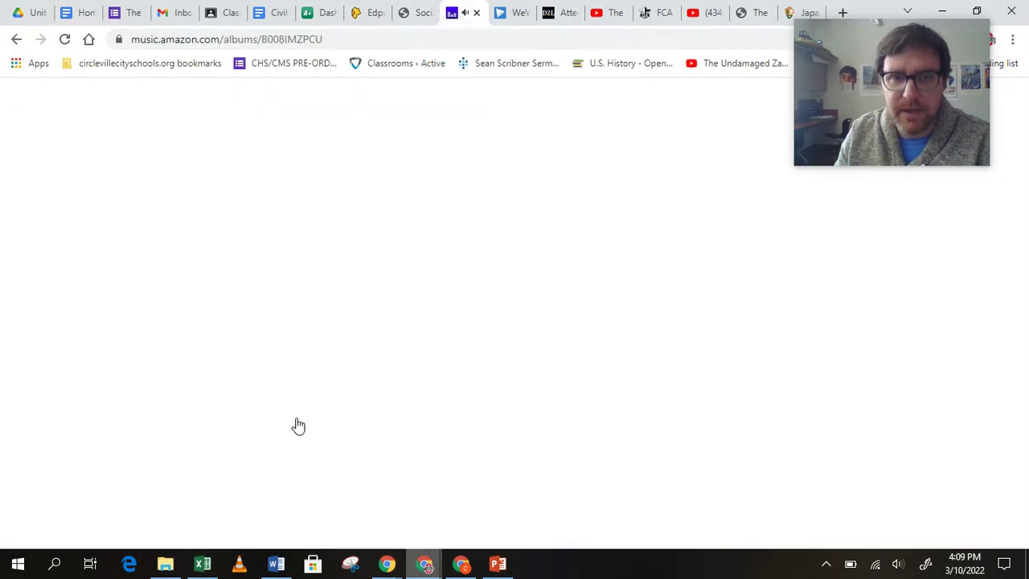
left_click(327, 260)
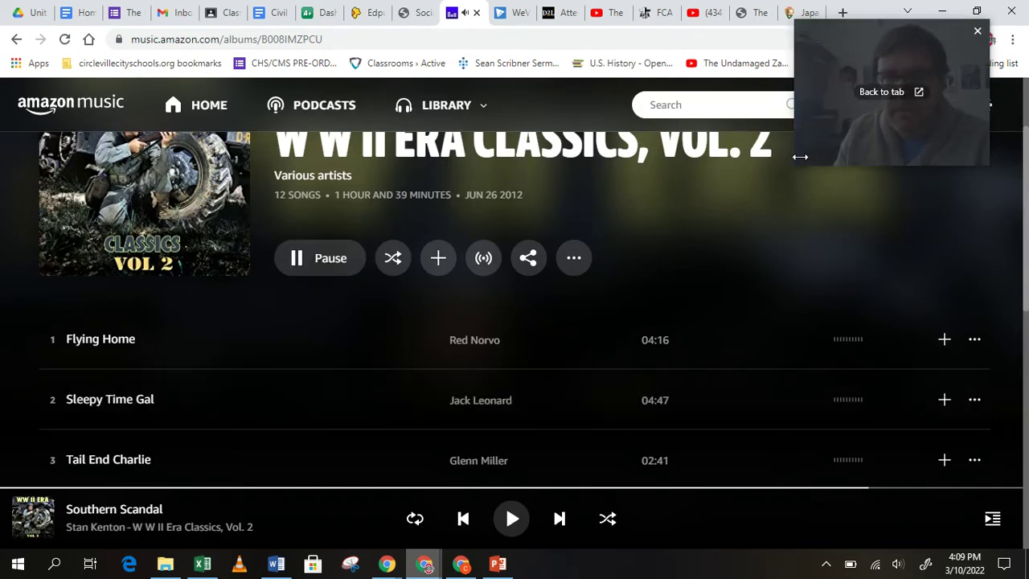
left_click_drag(797, 157, 625, 294)
left_click_drag(832, 182, 550, 289)
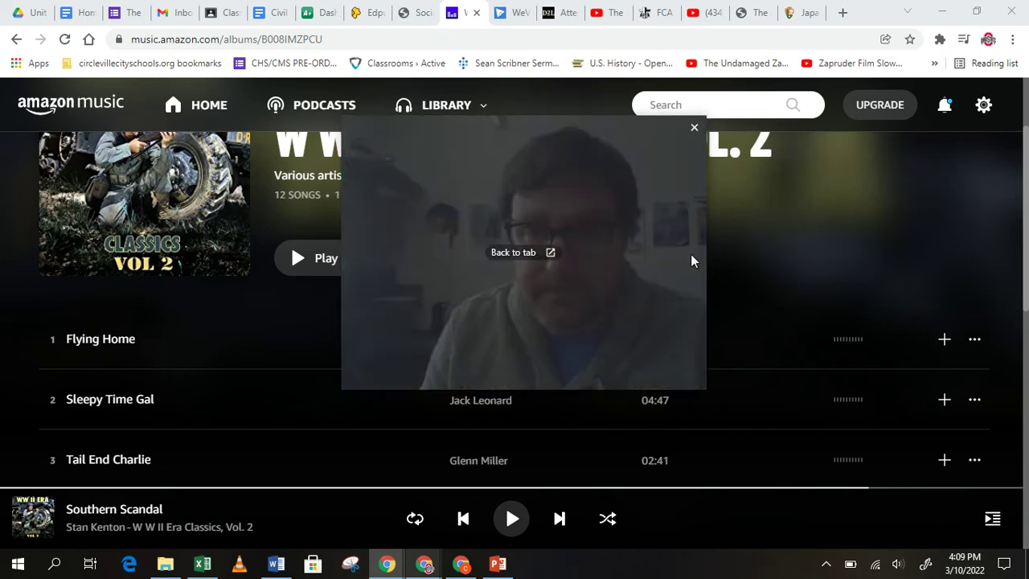
- Bring up the screen recorder extension's controls from the browser extensions list
left_click(940, 40)
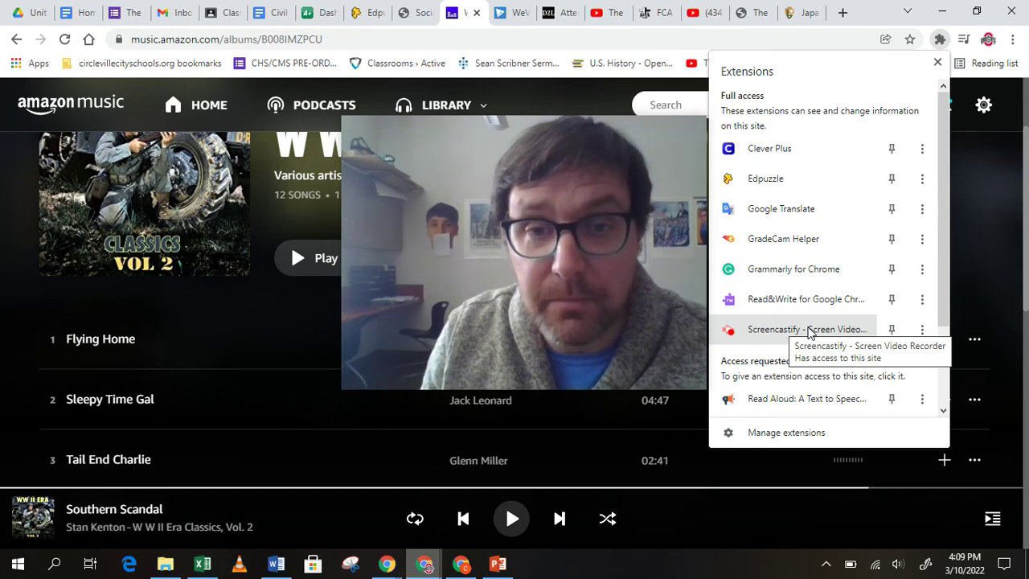
mouse_move(406, 206)
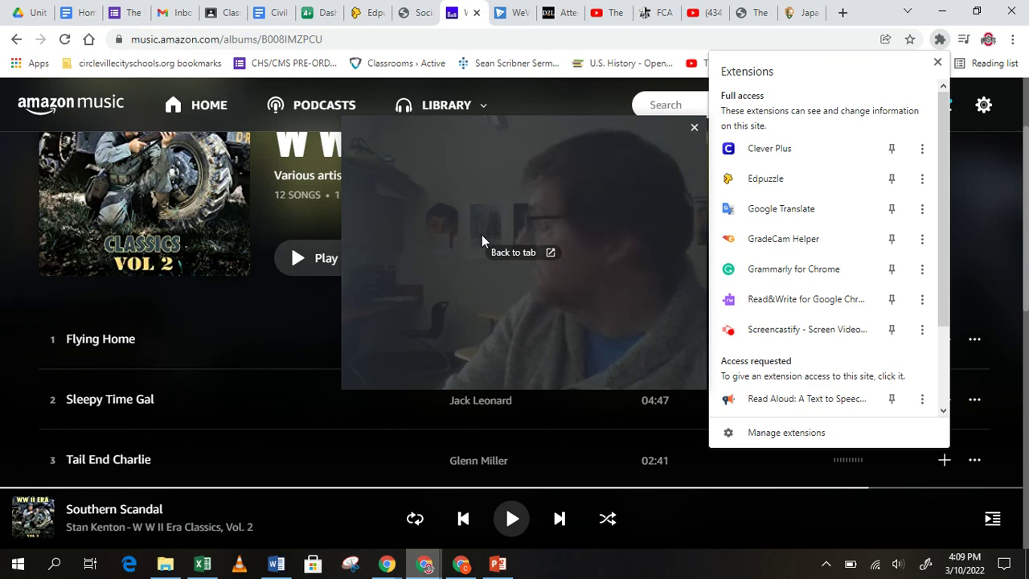
left_click(759, 327)
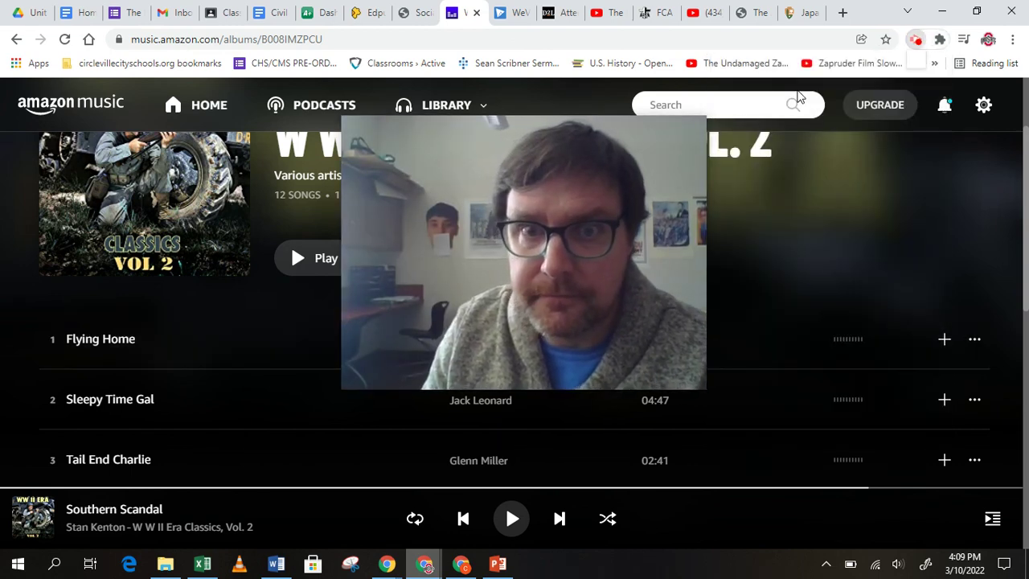